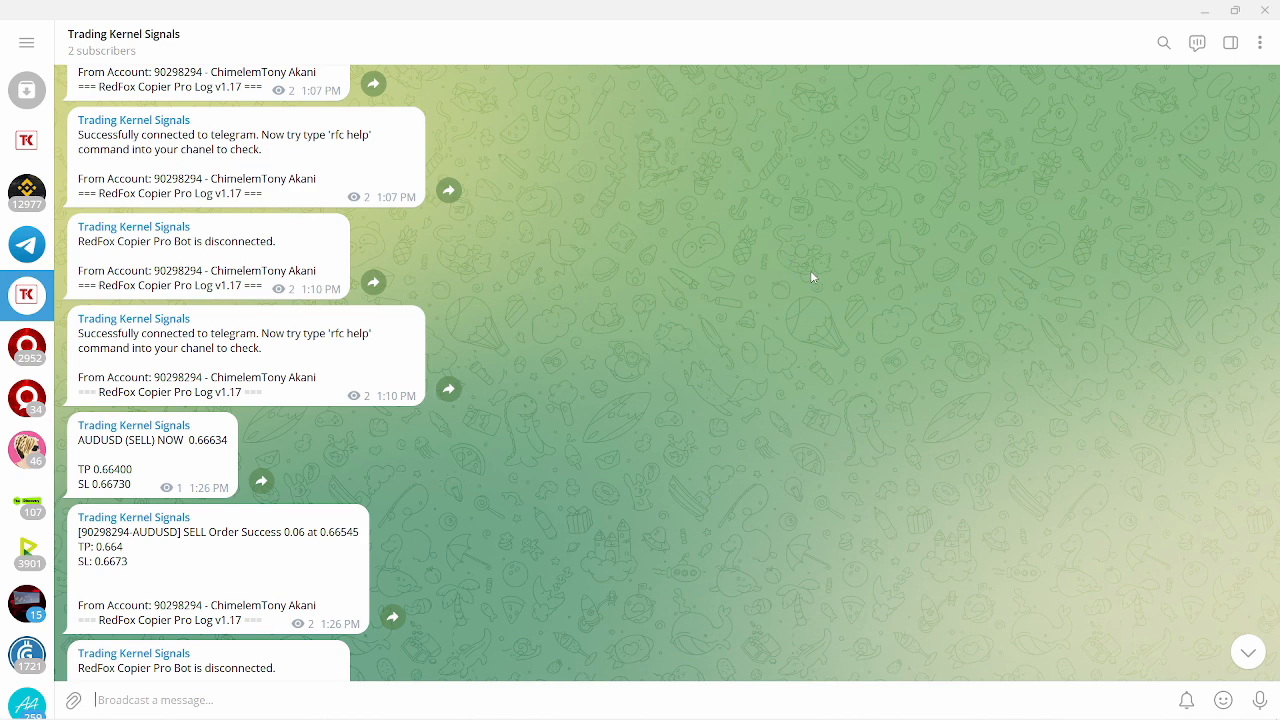
# - Switch to the Trading Kernel site in Chrome, search for "copy trad" and open the Copy Trading Bot (Redfox Copier) product page
pyautogui.moveTo(801, 693)
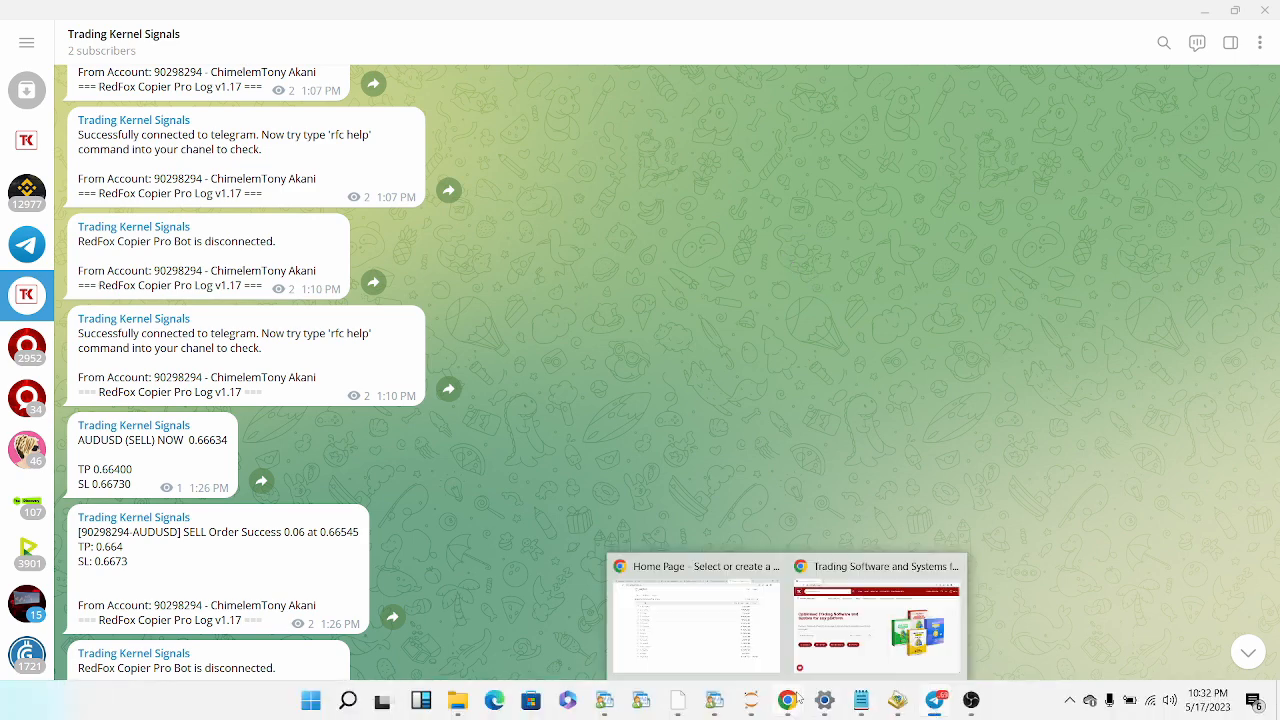
pyautogui.click(849, 640)
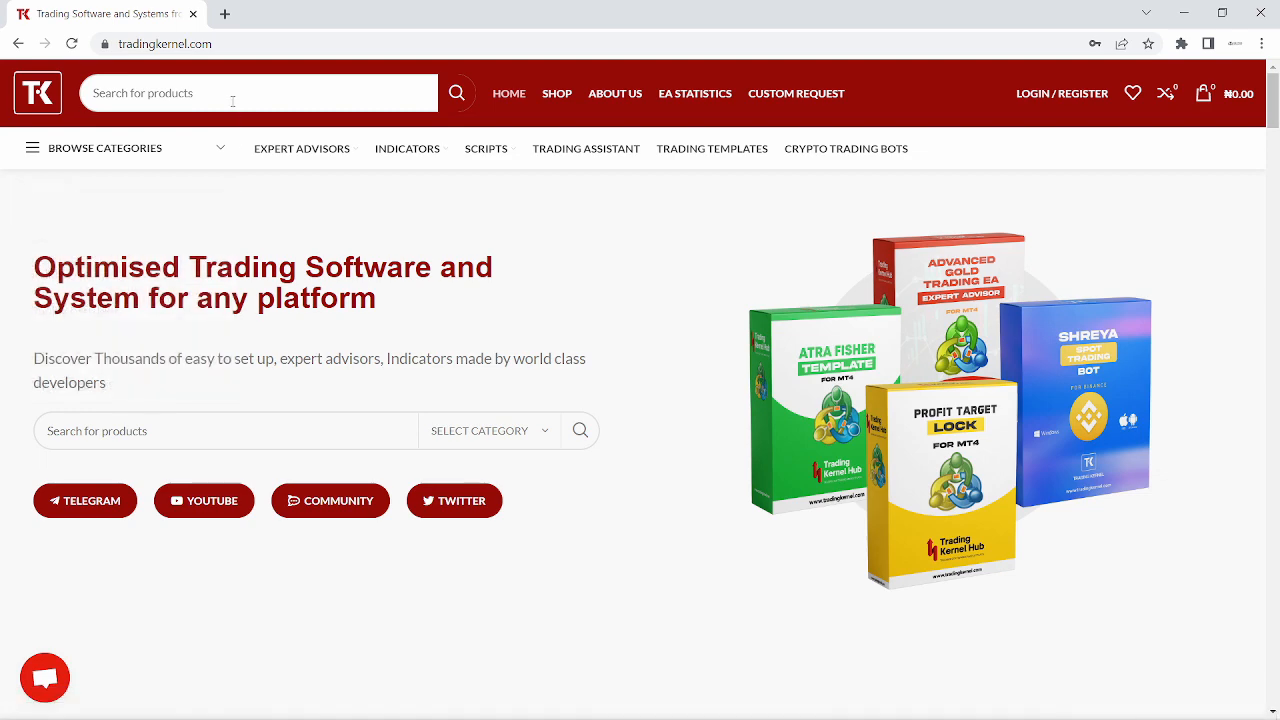
pyautogui.write('copy trad')
pyautogui.click(252, 145)
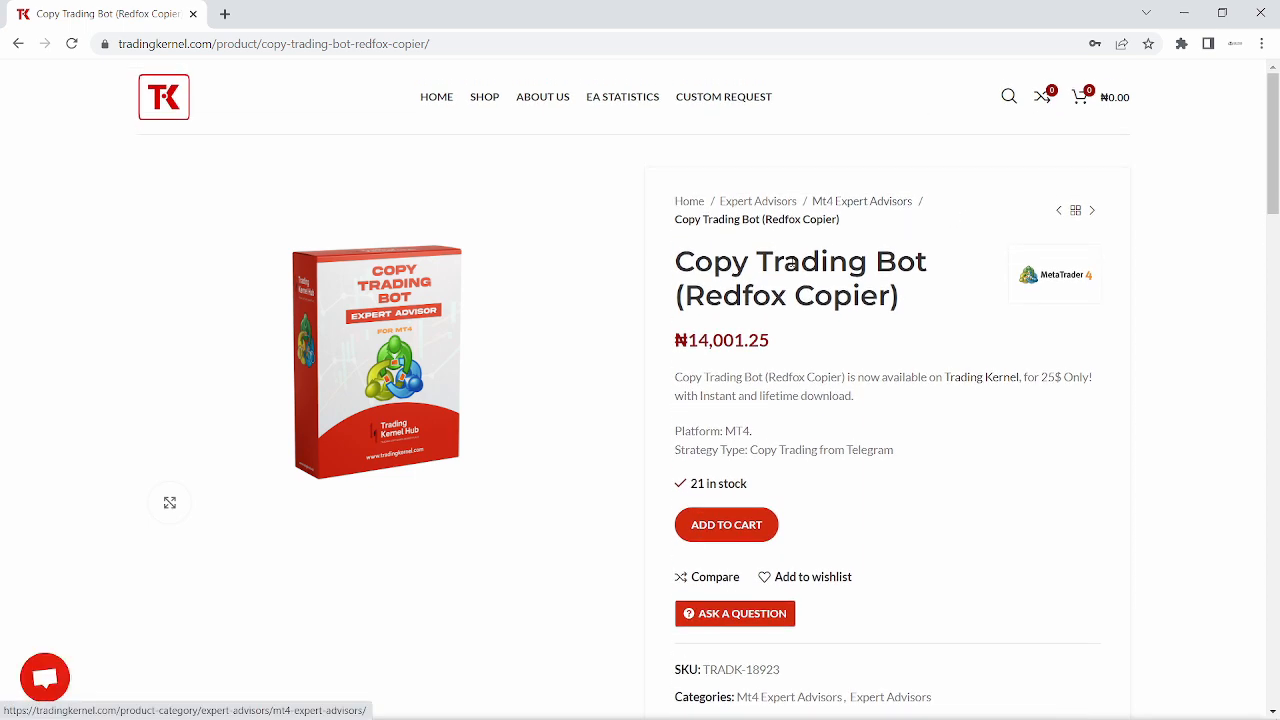
# - Review the Copy Trading Bot (Redfox Copier) product details, description and Installation Information with its sample signal formats
pyautogui.scroll(-3, 878, 290)
pyautogui.scroll(-3, 879, 287)
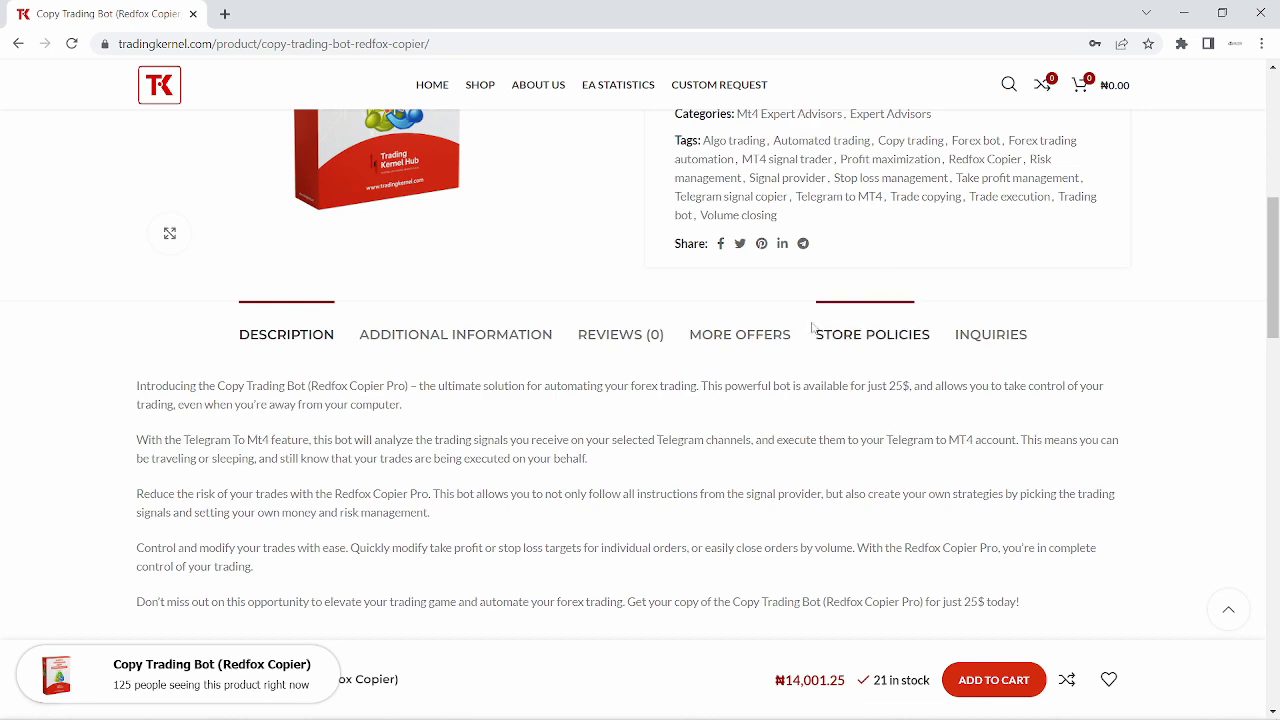
pyautogui.scroll(-1, 735, 374)
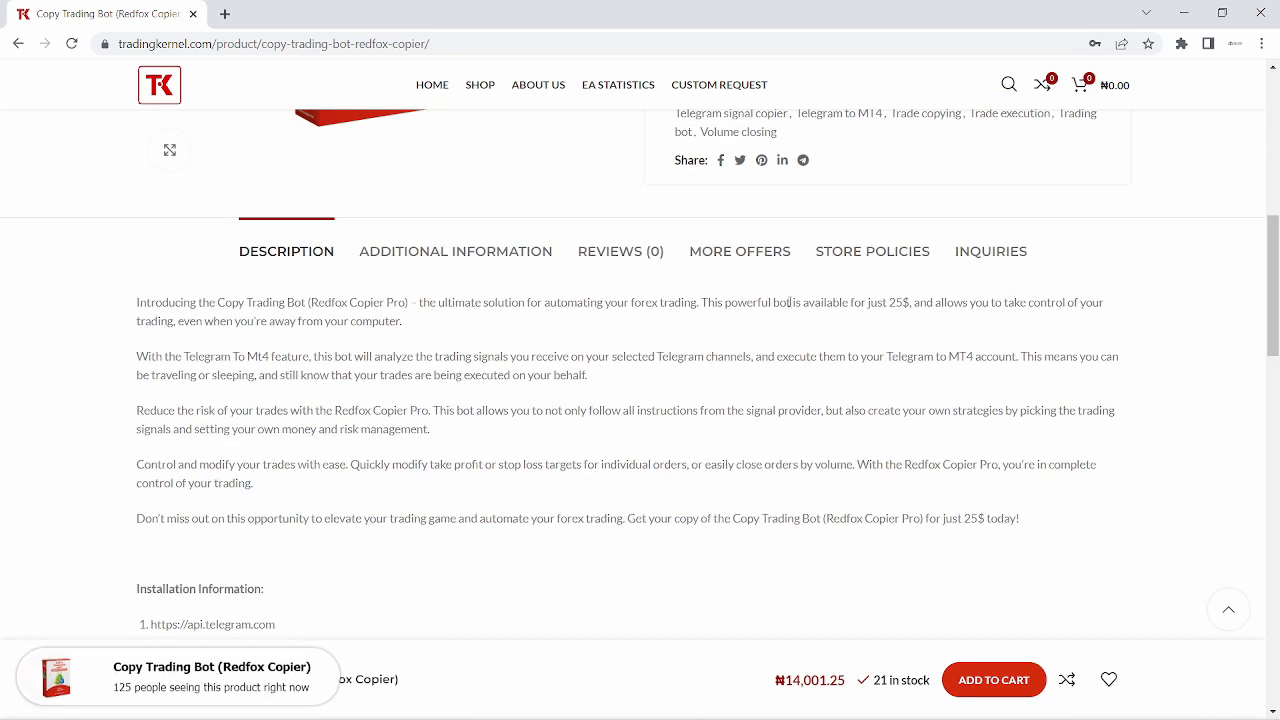
pyautogui.scroll(5, 845, 300)
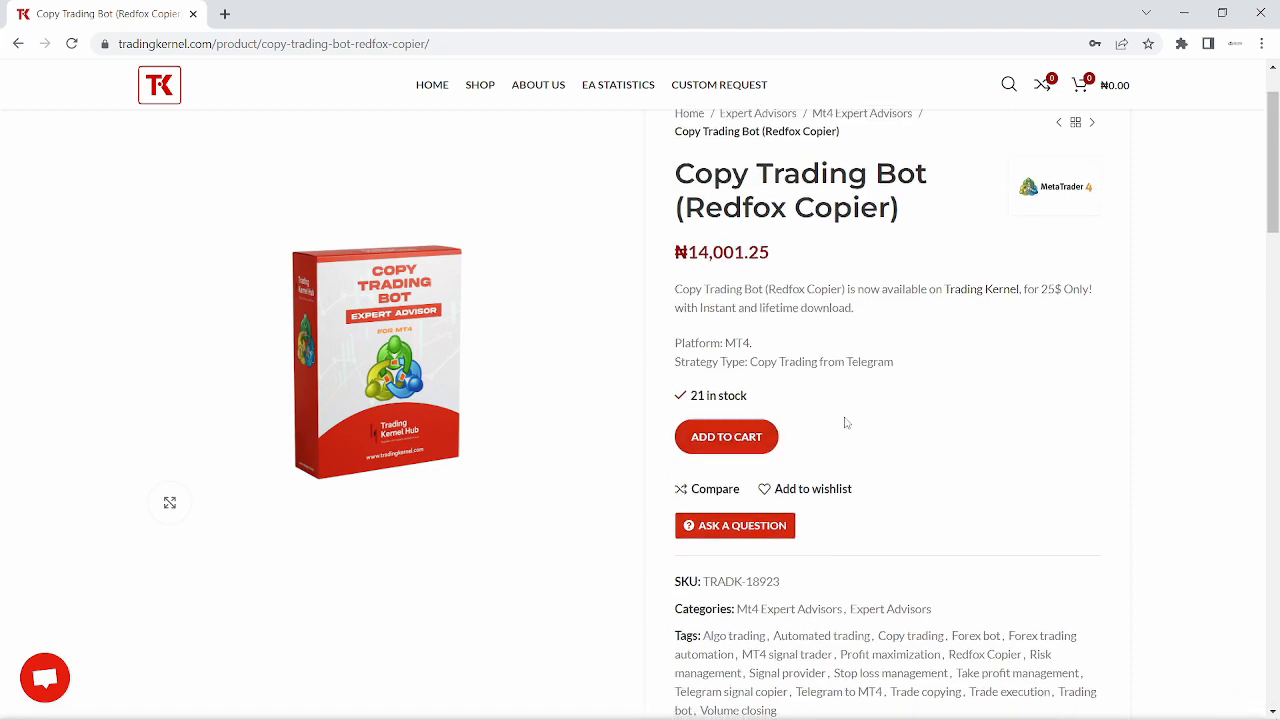
pyautogui.scroll(-5, 845, 380)
pyautogui.scroll(-4, 846, 412)
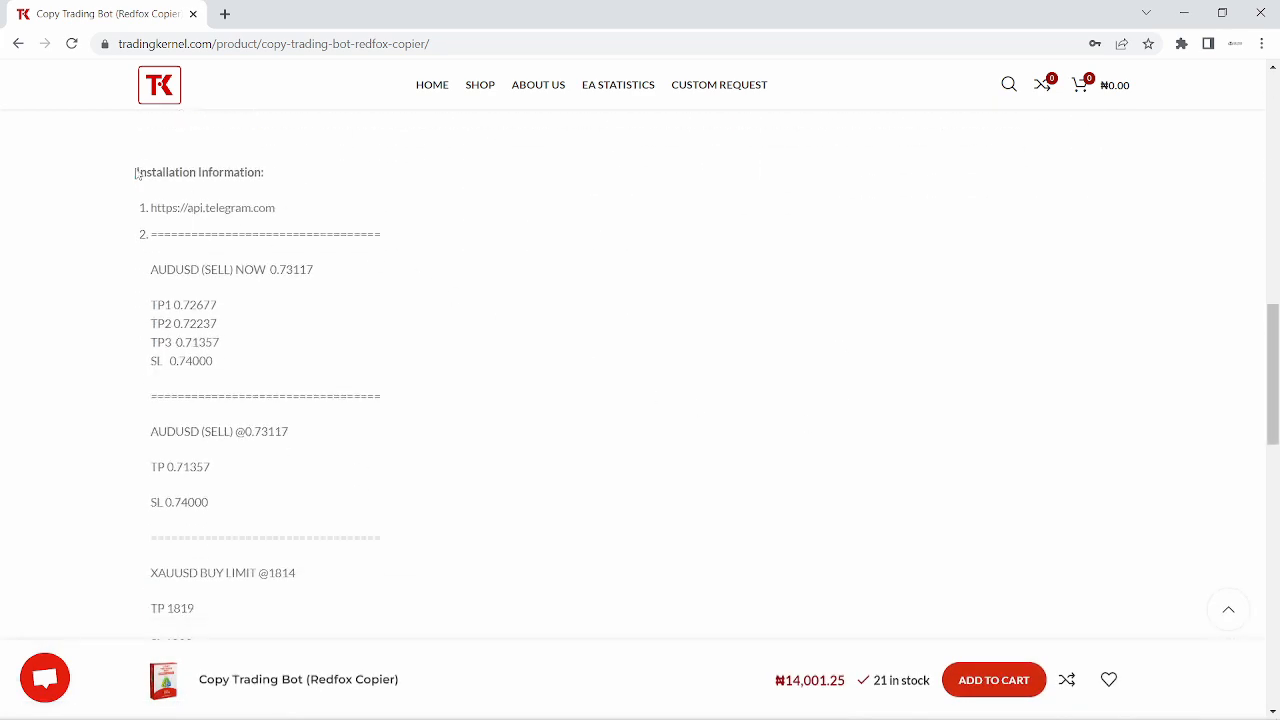
pyautogui.moveTo(134, 173); pyautogui.dragTo(328, 538)
pyautogui.click(460, 439)
# - Switch to File Explorer showing the RedFox Copier Pro folder
pyautogui.moveTo(632, 717)
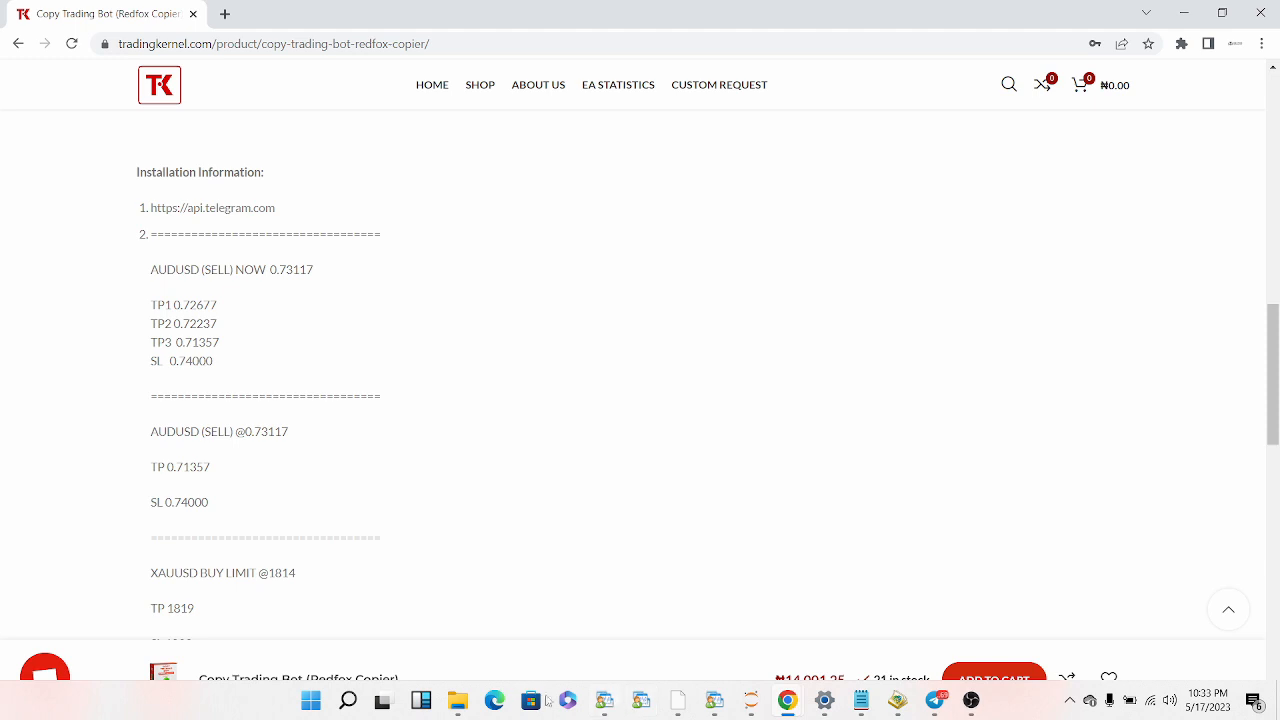
pyautogui.click(458, 699)
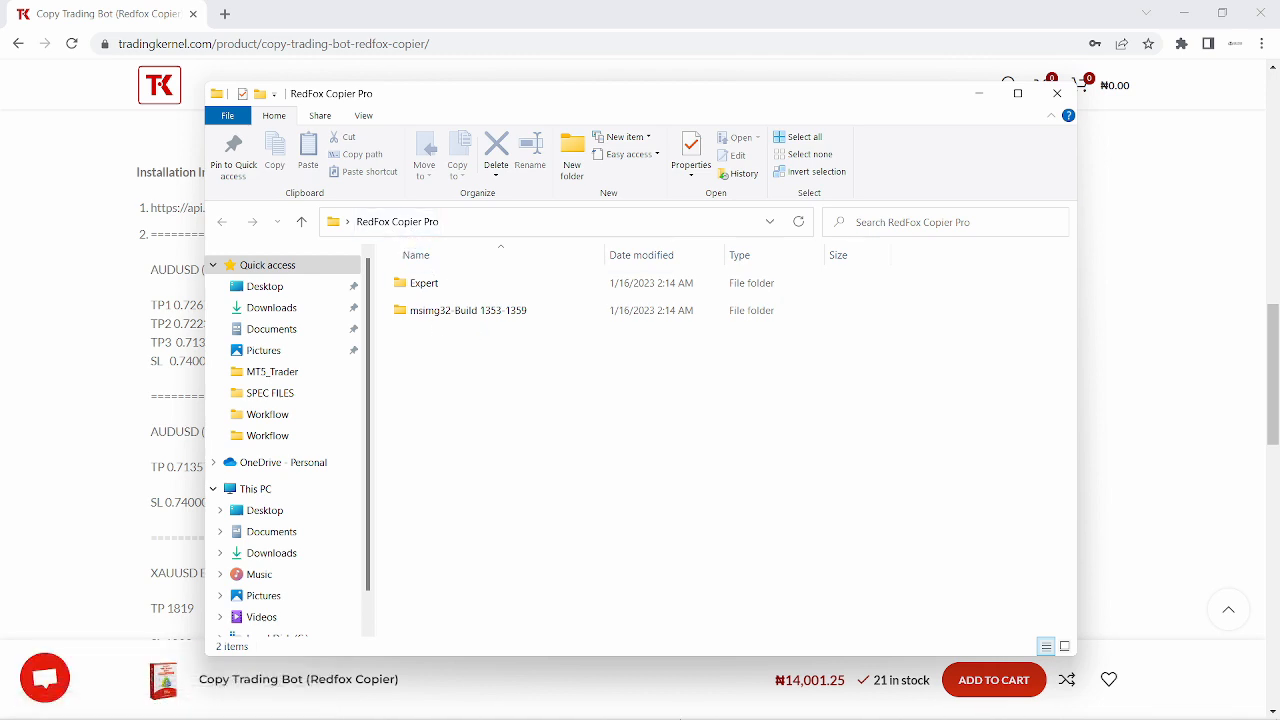
# - Check the real-time protection setting in Windows Security's virus and threat protection settings, and return to the RedFox Copier Pro folder
pyautogui.click(822, 702)
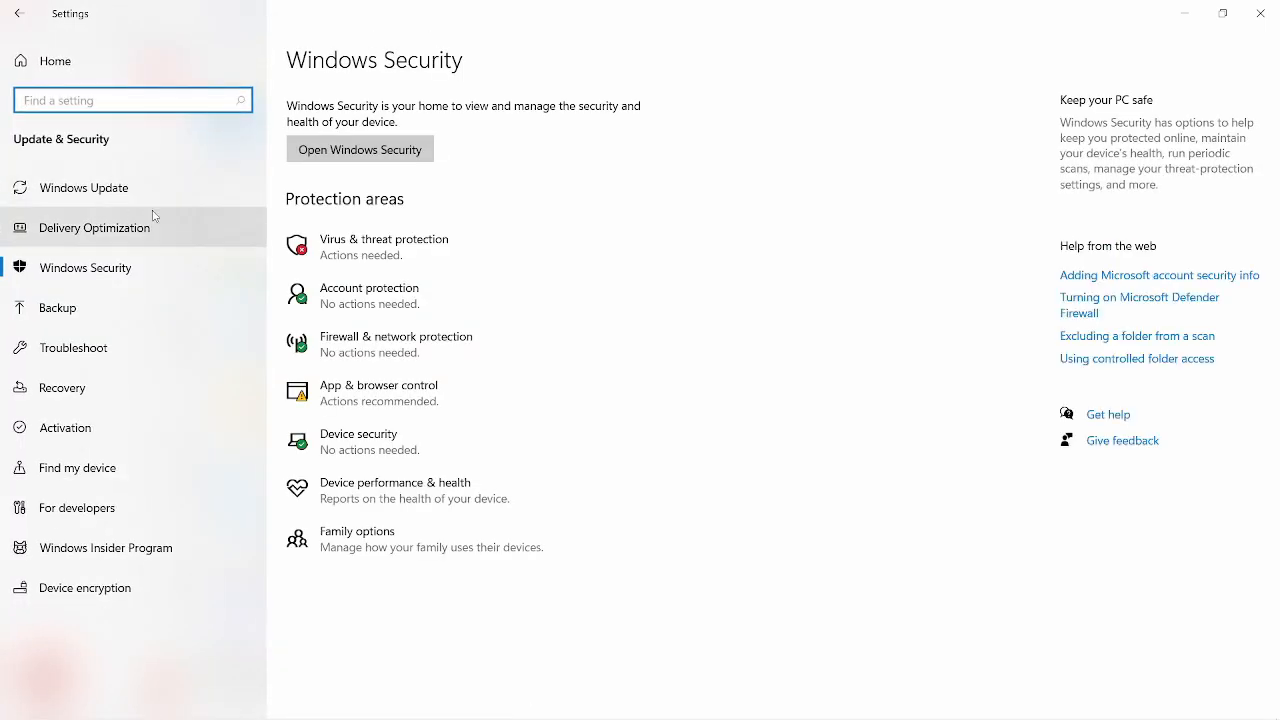
pyautogui.click(353, 254)
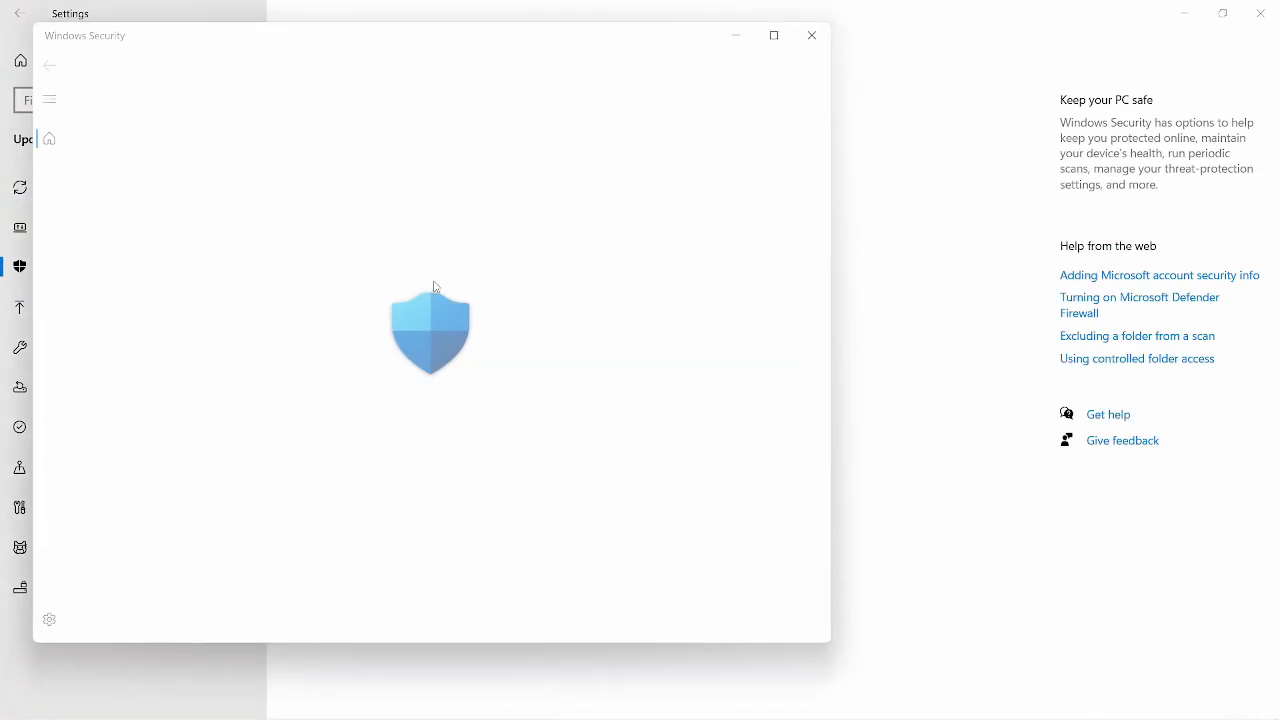
pyautogui.scroll(-3, 234, 278)
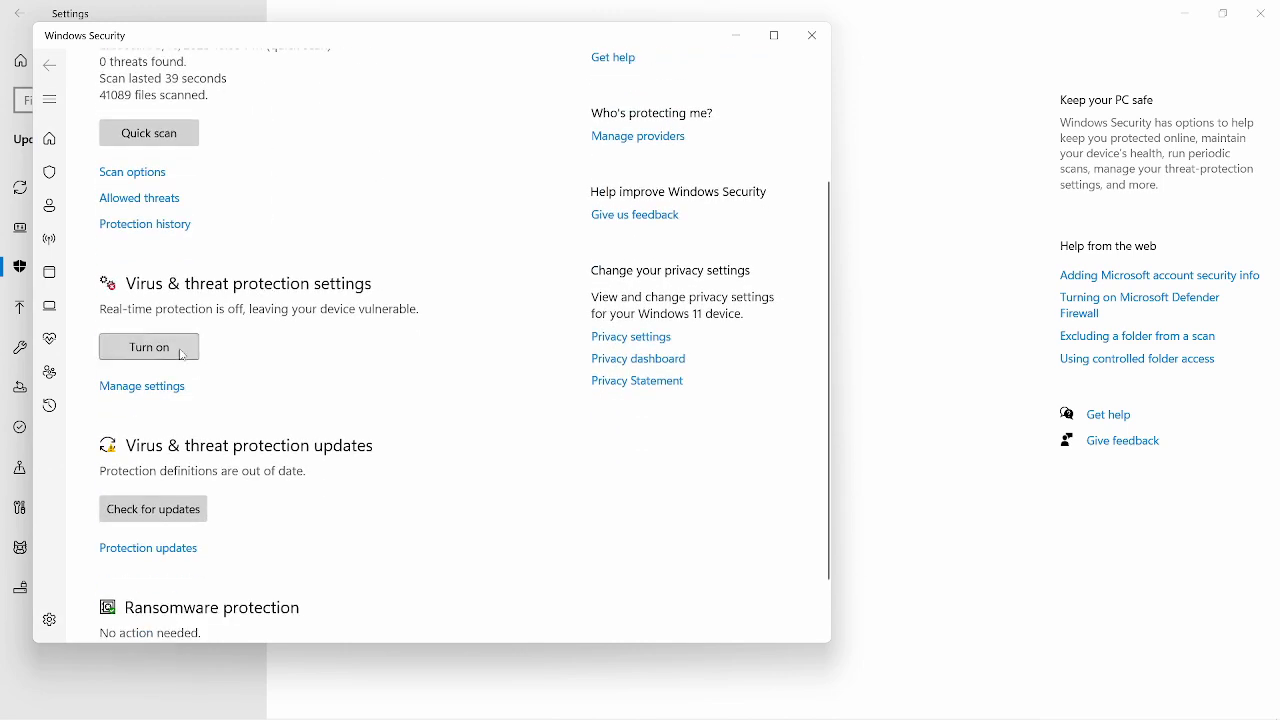
pyautogui.click(149, 384)
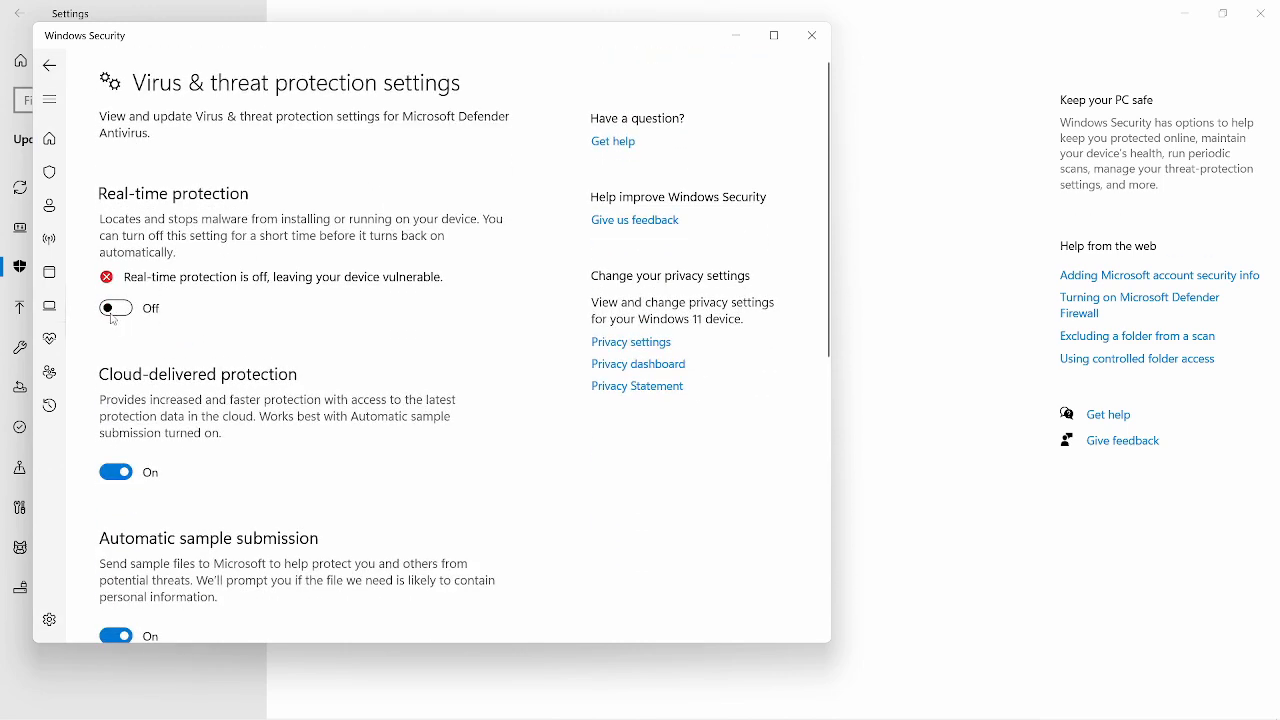
pyautogui.click(812, 35)
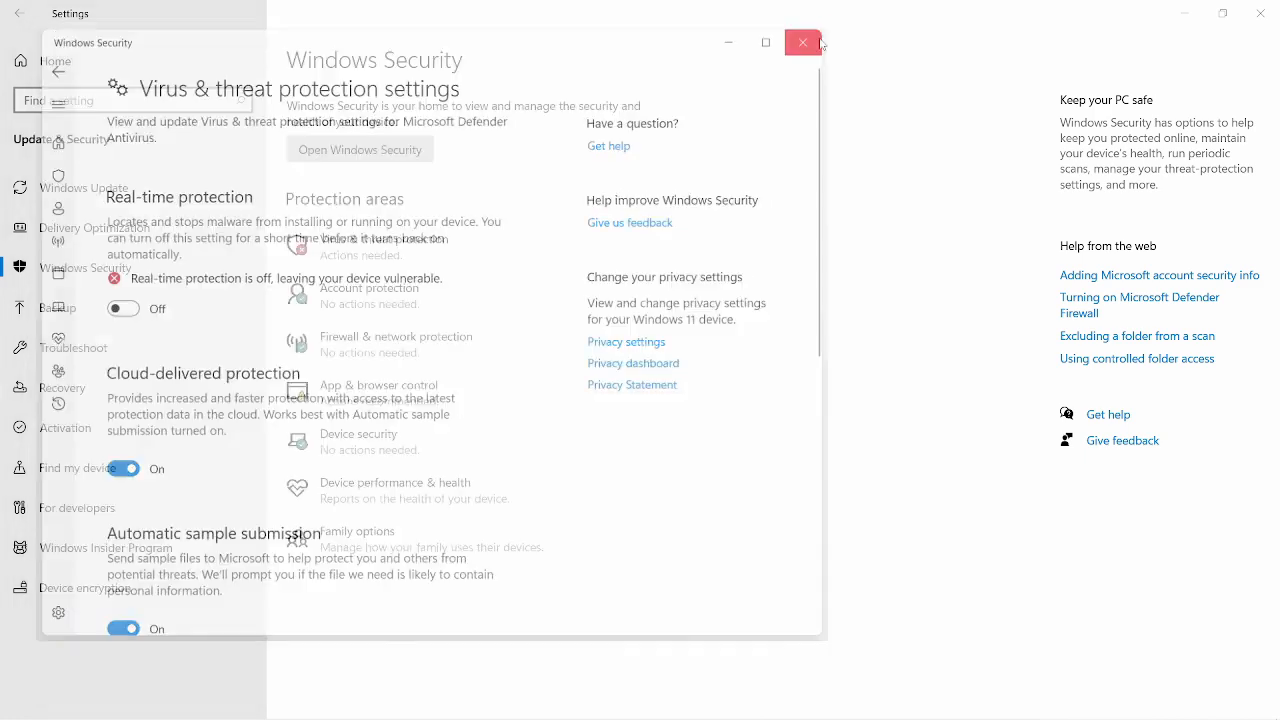
pyautogui.click(1186, 13)
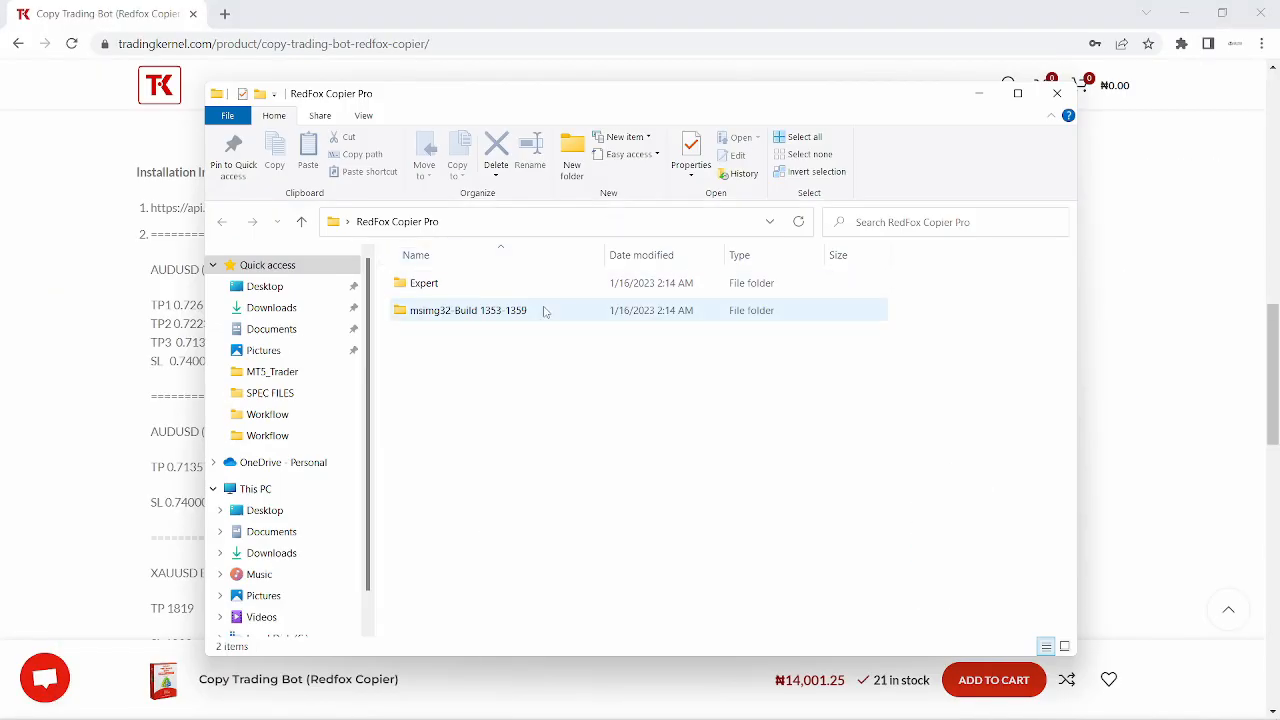
# - Inspect the contents of the msimg32-Build 1353-1359 and Expert folders inside RedFox Copier Pro
pyautogui.moveTo(544, 310)
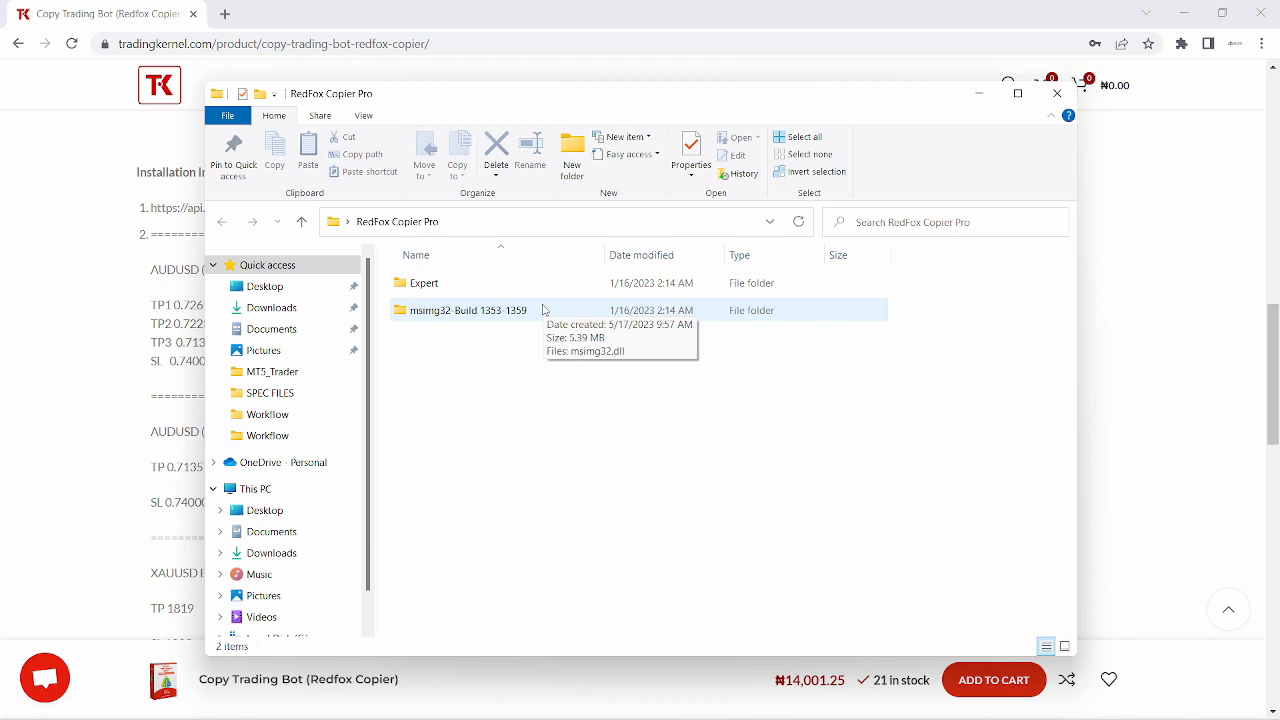
pyautogui.doubleClick(506, 312)
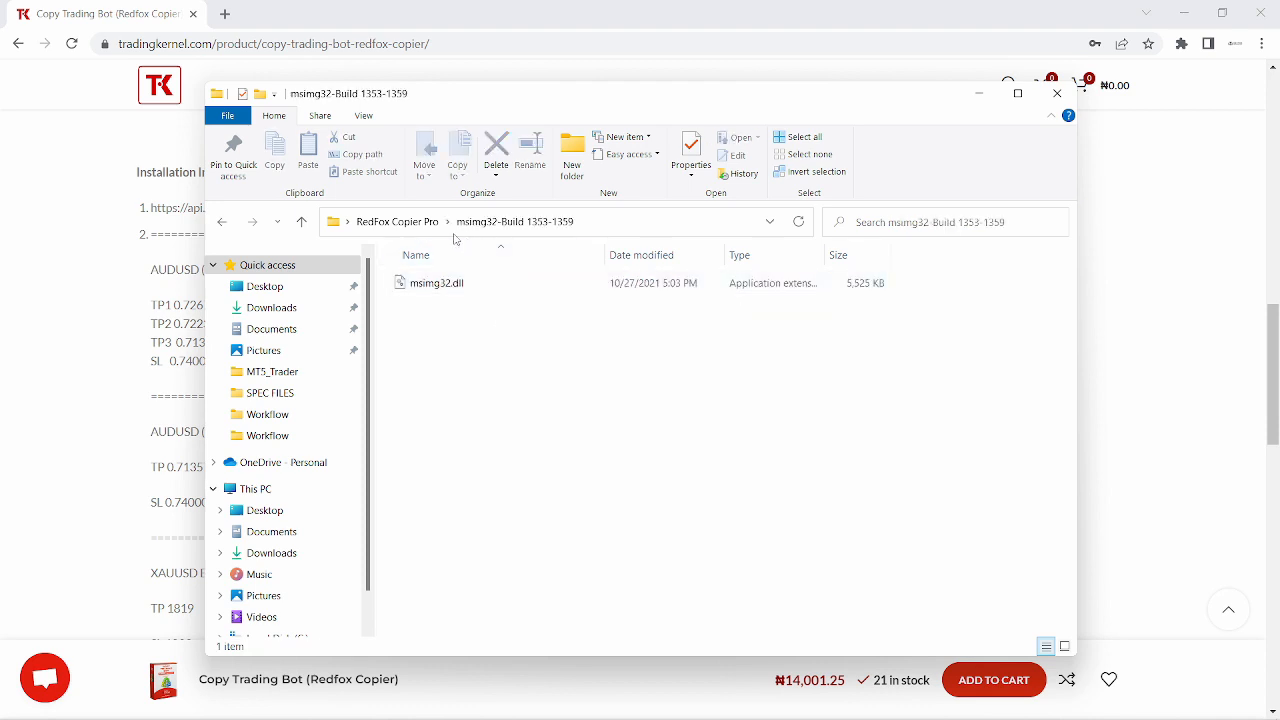
pyautogui.click(405, 222)
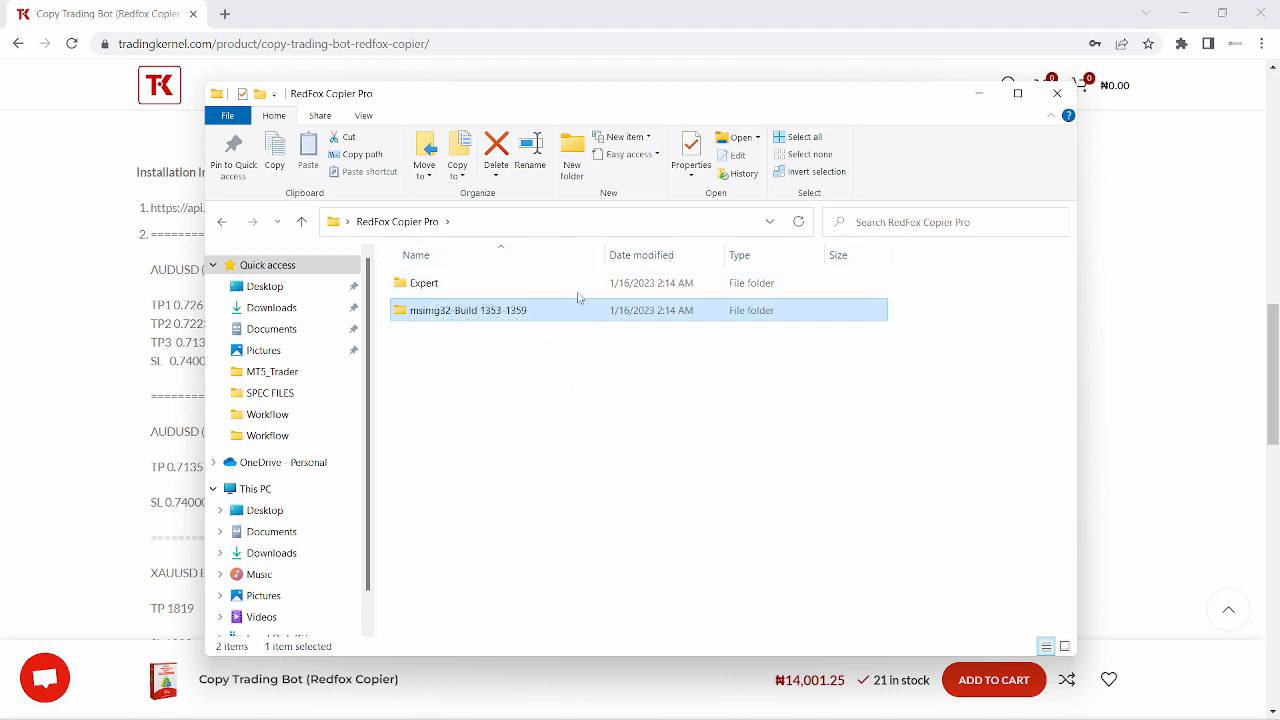
pyautogui.doubleClick(512, 309)
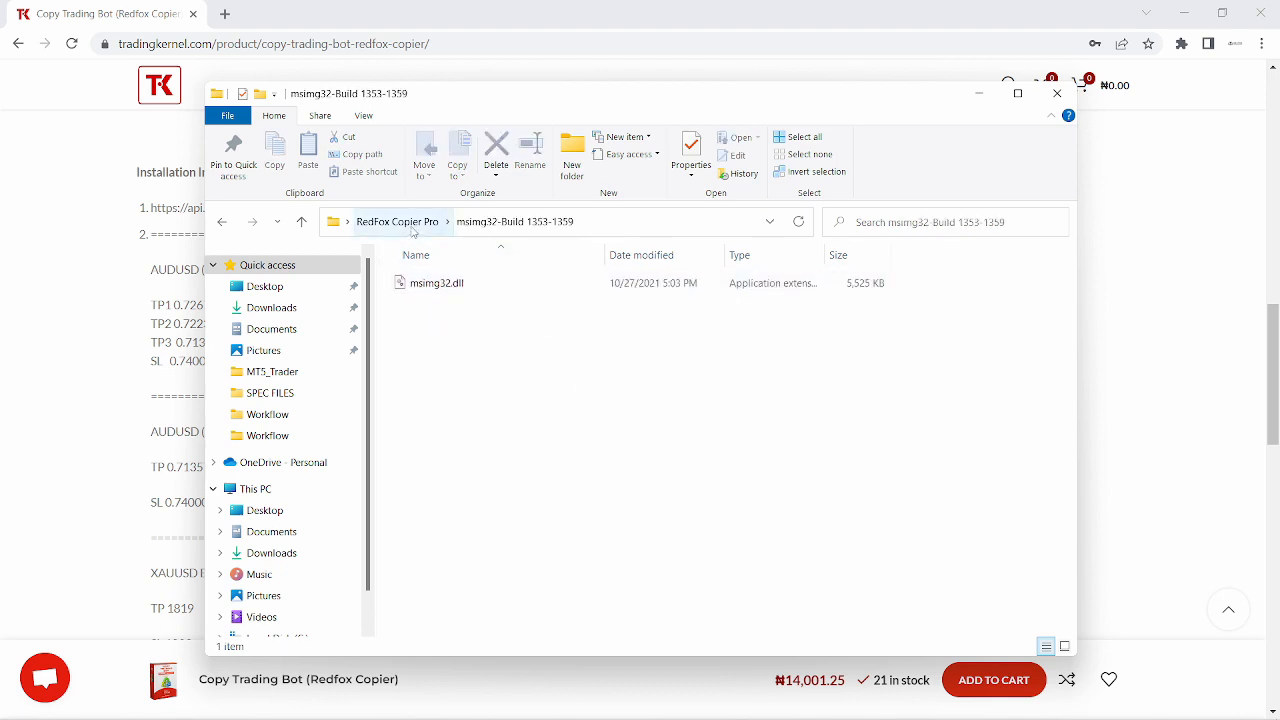
pyautogui.click(410, 222)
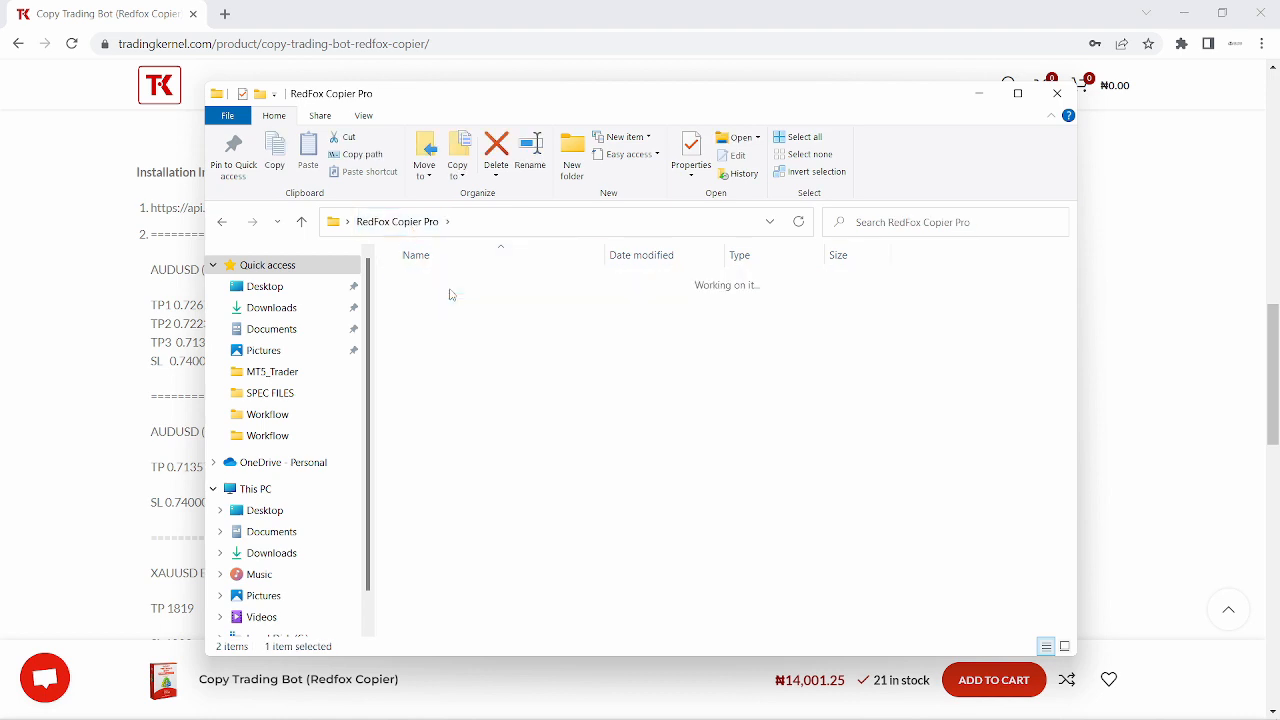
pyautogui.doubleClick(450, 289)
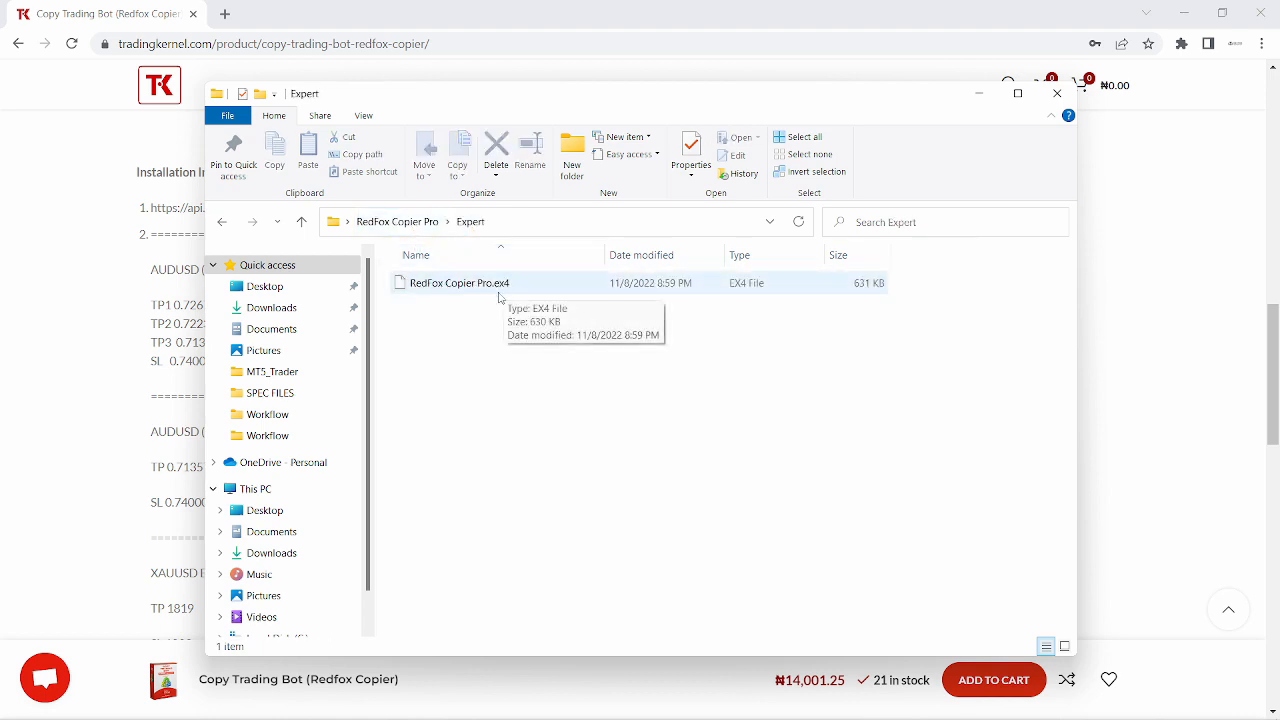
pyautogui.click(405, 222)
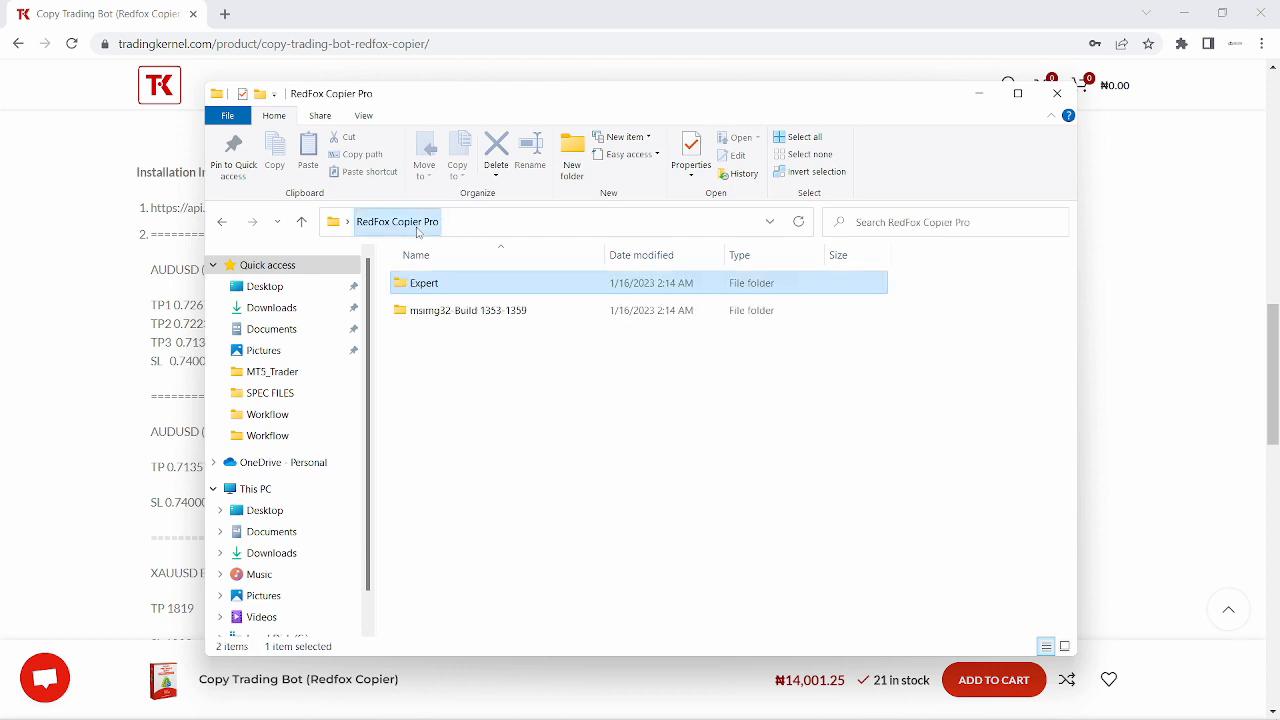
# - Copy RedFox Copier Pro.ex4 from the Expert folder
pyautogui.doubleClick(447, 289)
pyautogui.click(474, 284)
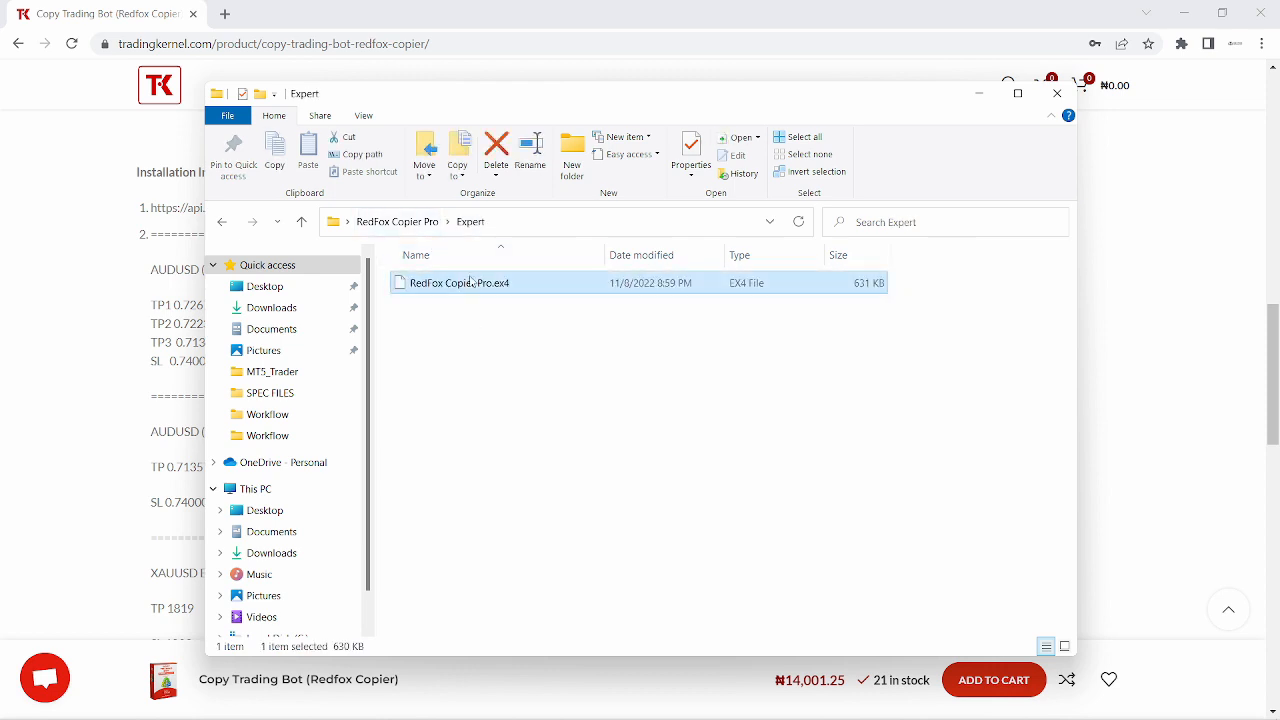
pyautogui.rightClick(473, 282)
pyautogui.click(558, 575)
# - Switch to the Alpari MetaTrader 4 terminal, open its data folder and go to MQL4 > Experts
pyautogui.click(714, 701)
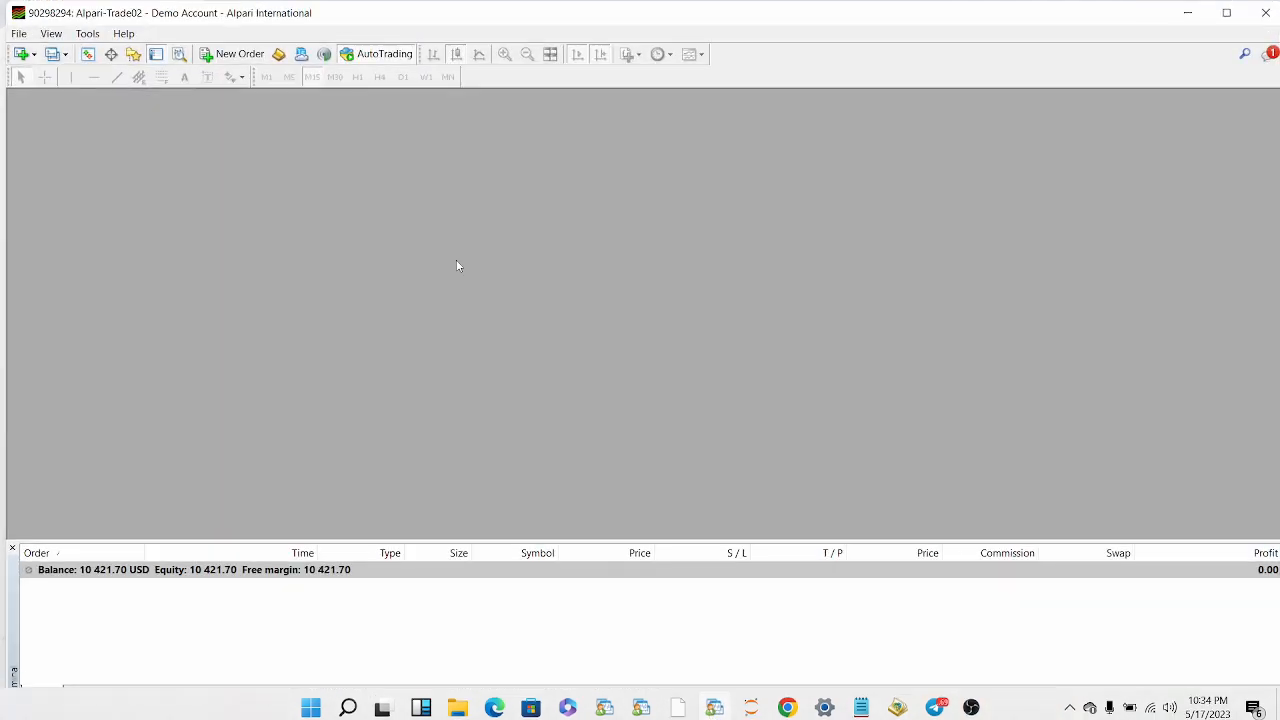
pyautogui.click(18, 34)
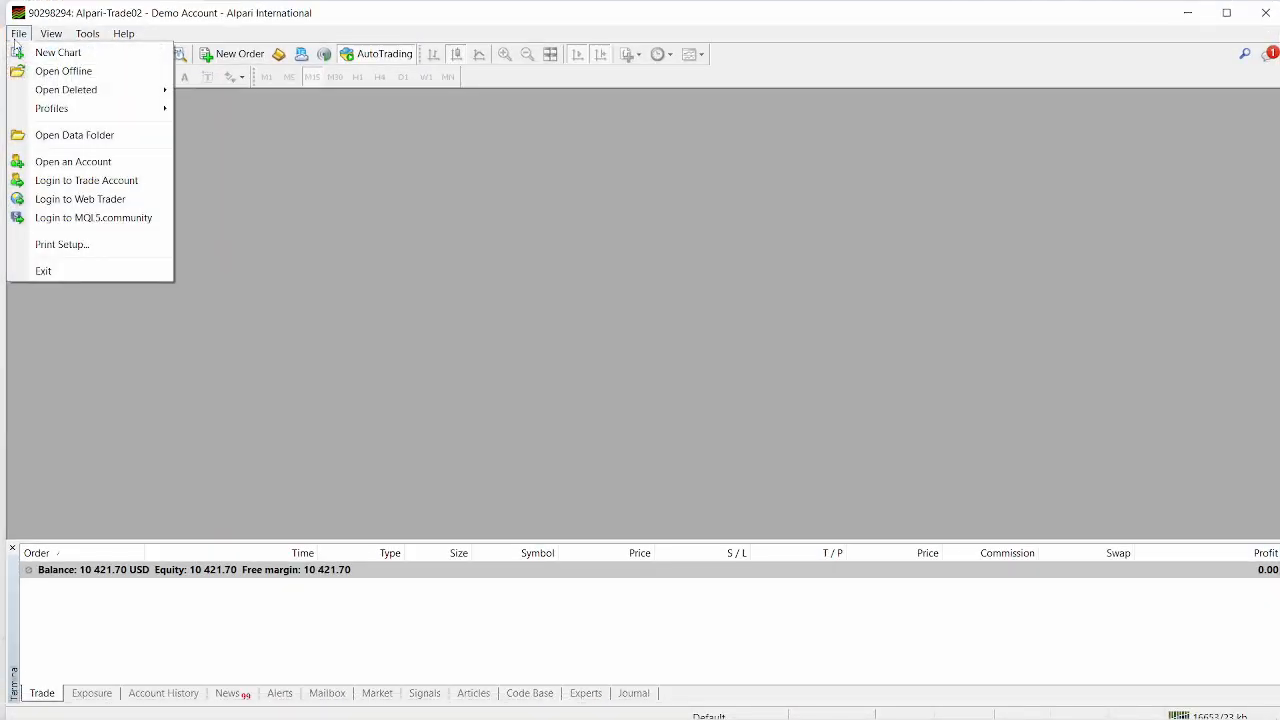
pyautogui.click(64, 135)
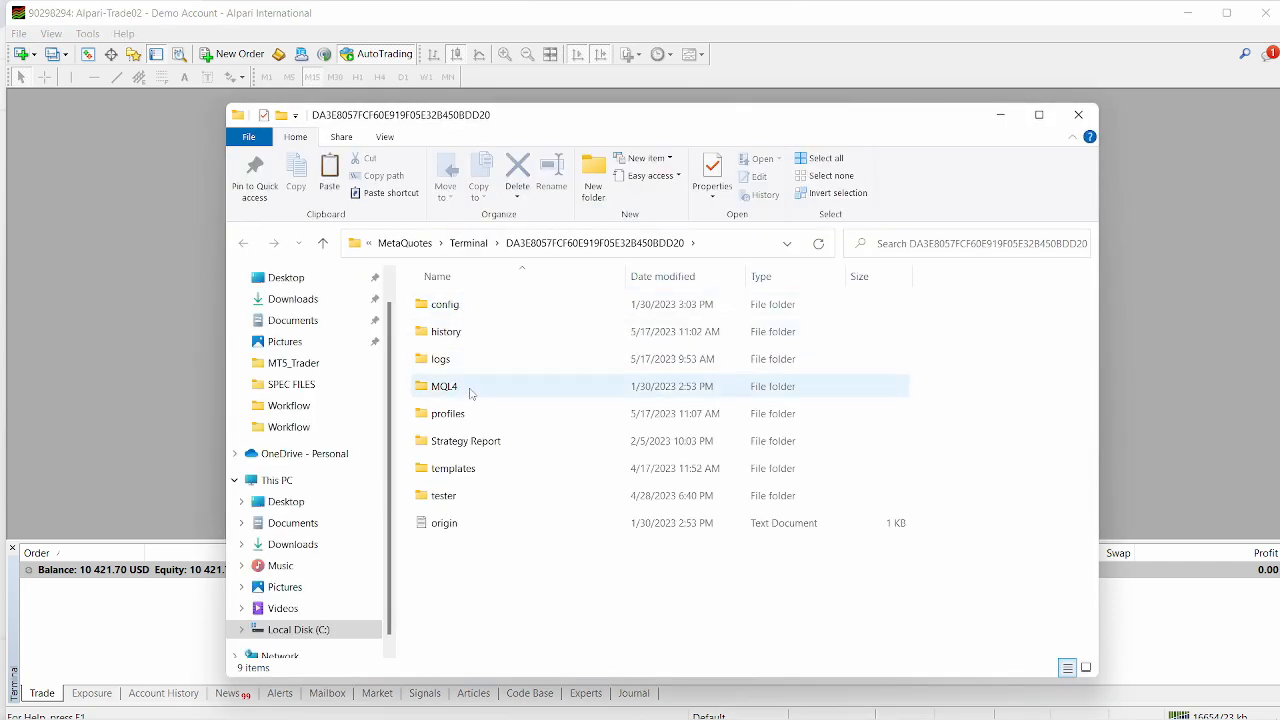
pyautogui.doubleClick(466, 384)
pyautogui.click(483, 313)
pyautogui.doubleClick(483, 313)
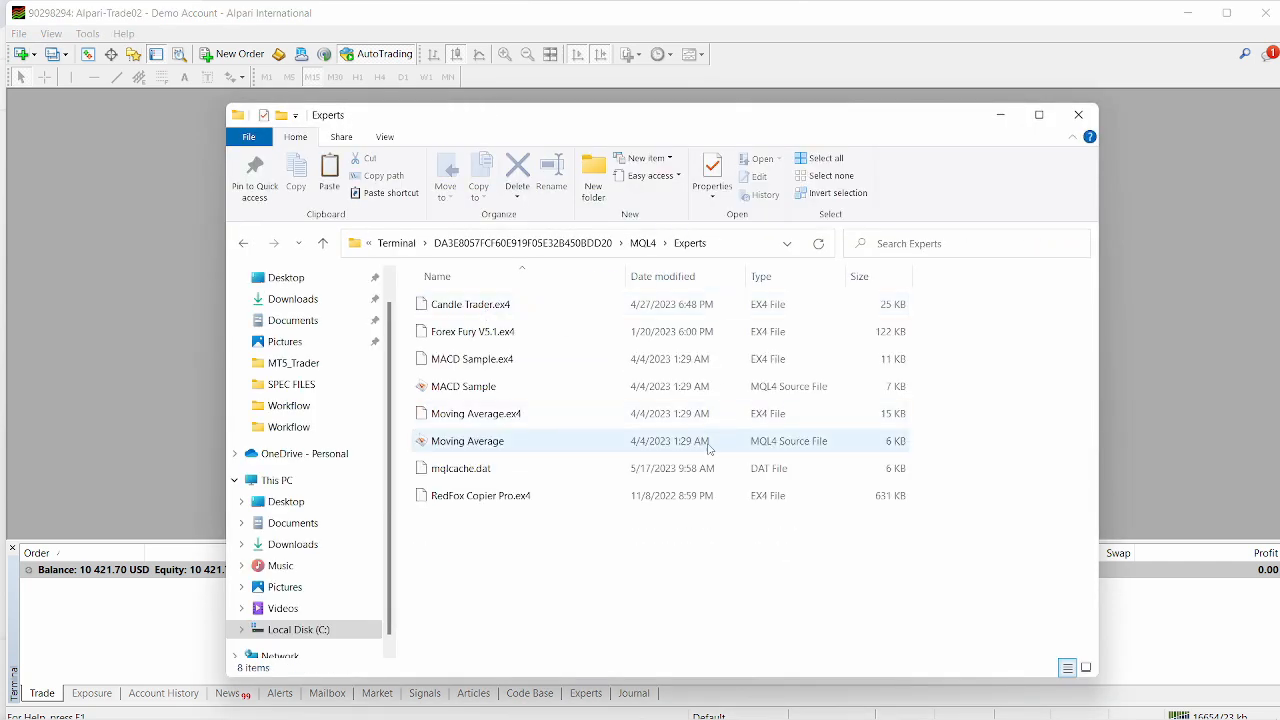
# - Paste RedFox Copier Pro.ex4 into the Experts folder, replacing the existing file, and close the folder window
pyautogui.rightClick(651, 548)
pyautogui.click(719, 389)
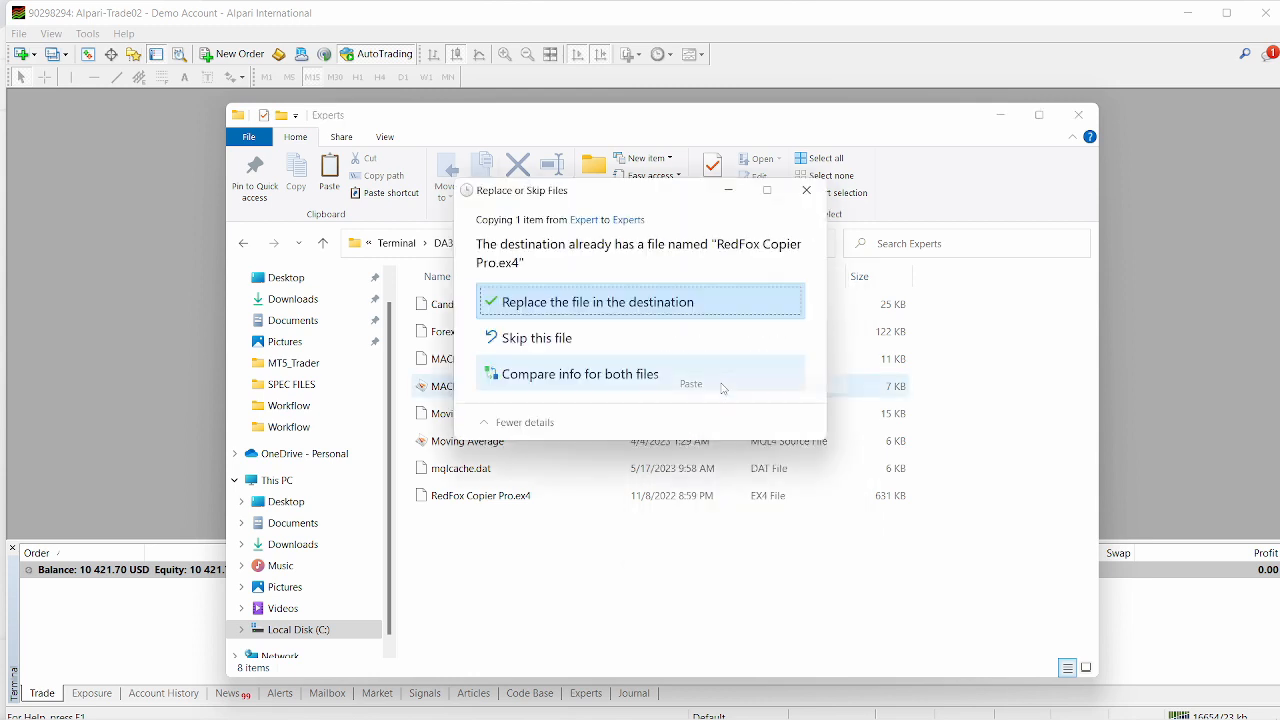
pyautogui.click(614, 306)
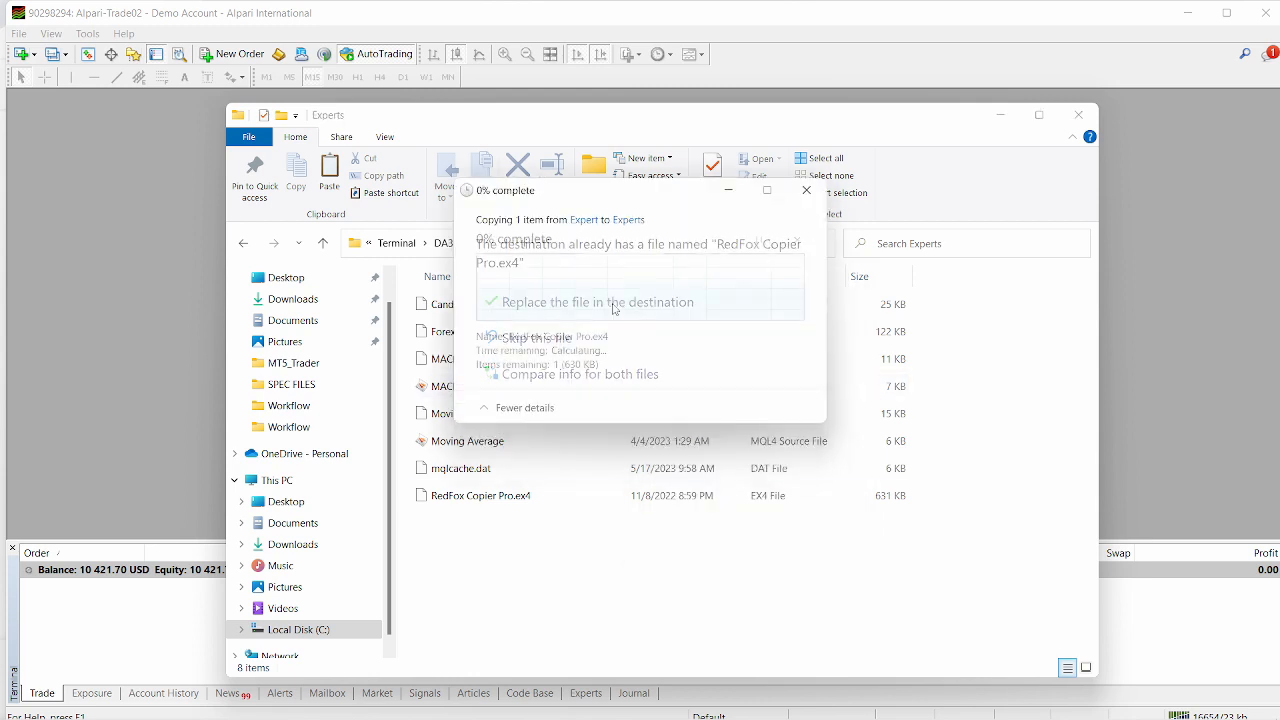
pyautogui.click(1079, 114)
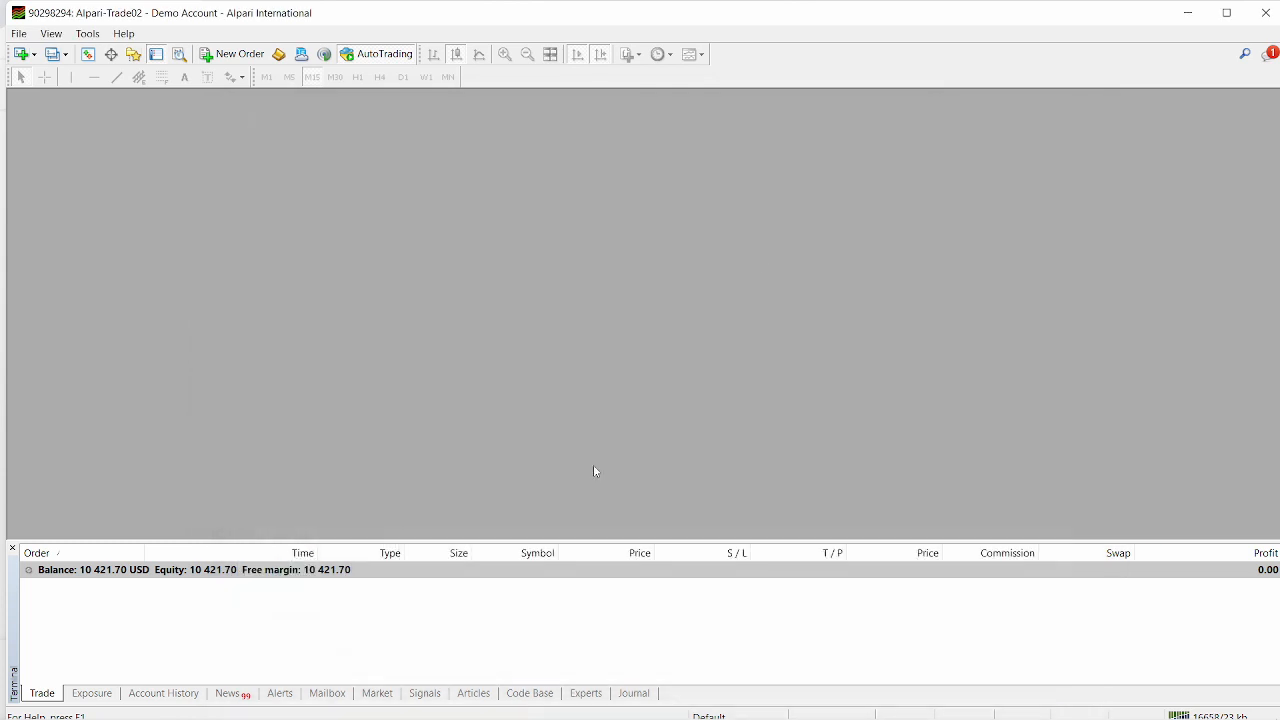
# - Copy msimg32.dll from the msimg32-Build 1353-1359 folder in File Explorer and close the Alpari MetaTrader 4 terminal
pyautogui.click(457, 709)
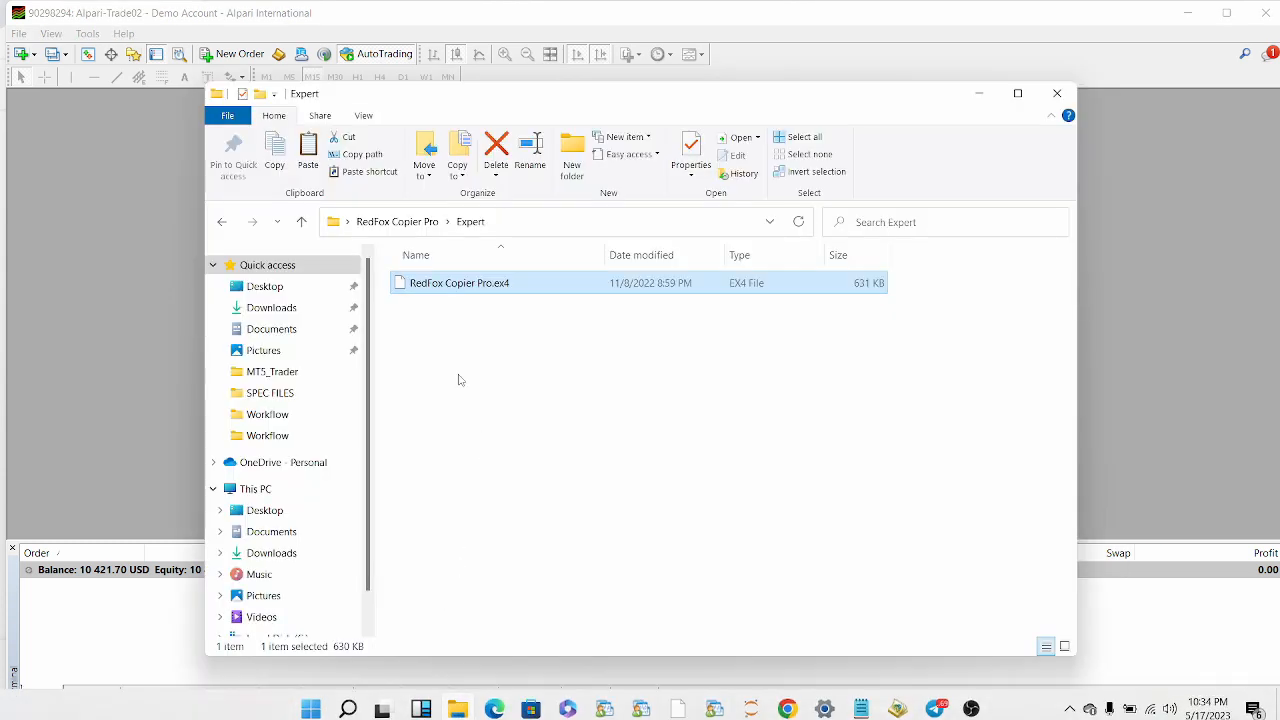
pyautogui.click(397, 221)
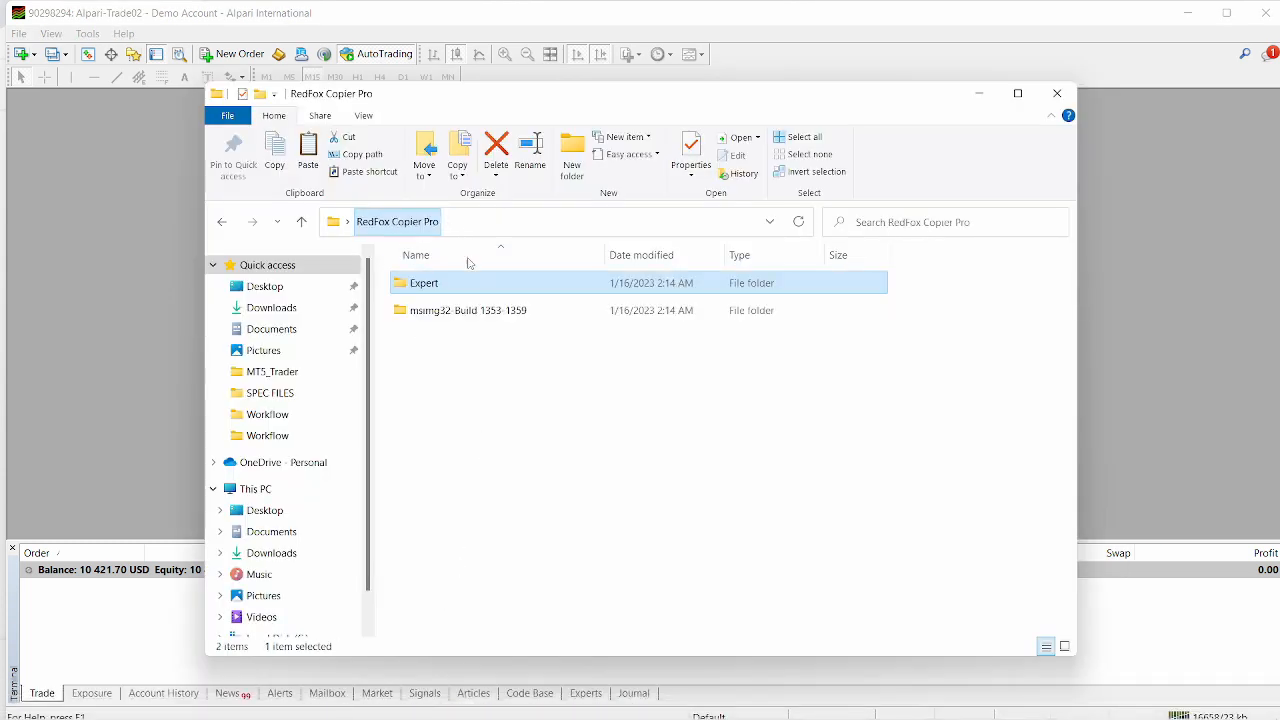
pyautogui.doubleClick(461, 312)
pyautogui.rightClick(432, 291)
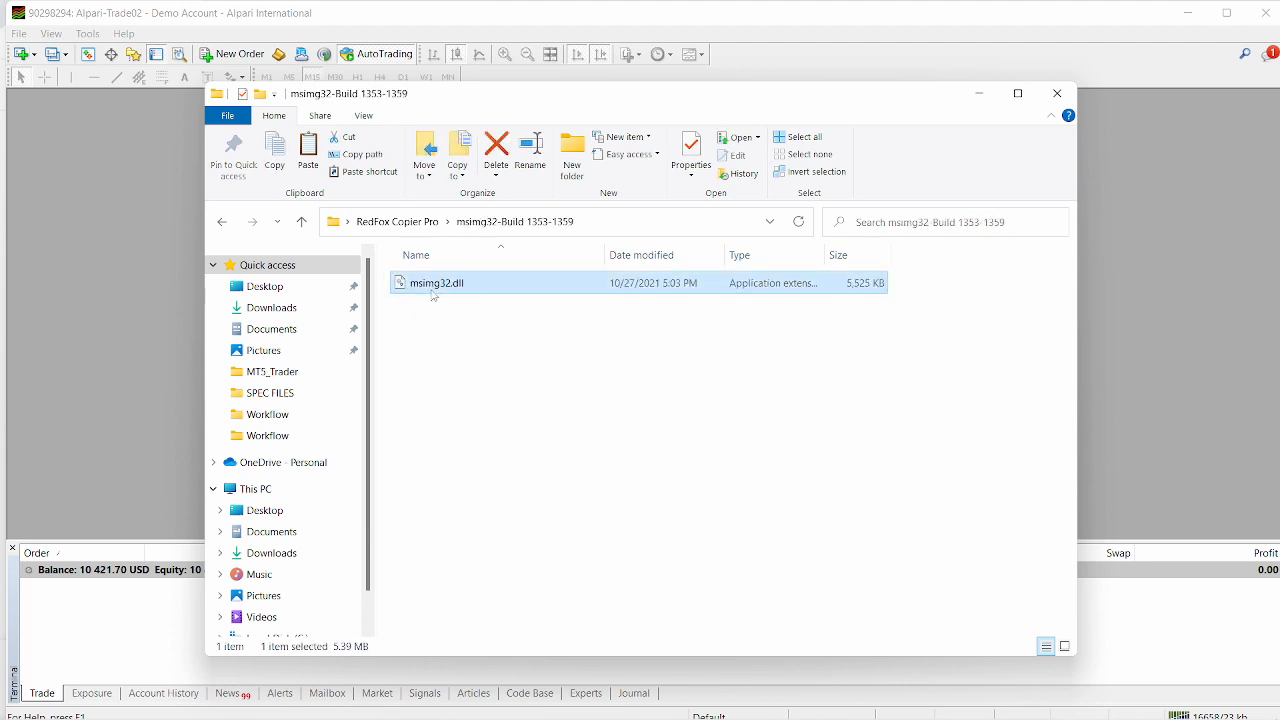
pyautogui.click(470, 582)
pyautogui.click(978, 94)
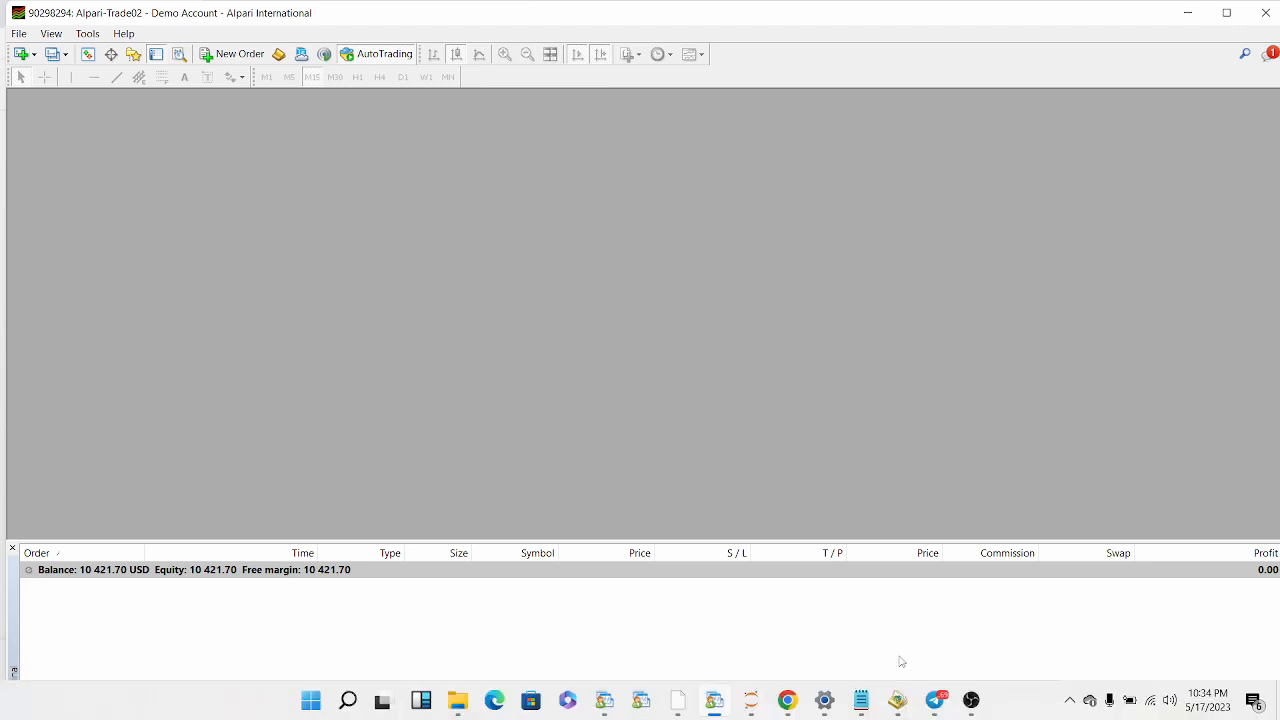
pyautogui.click(1265, 12)
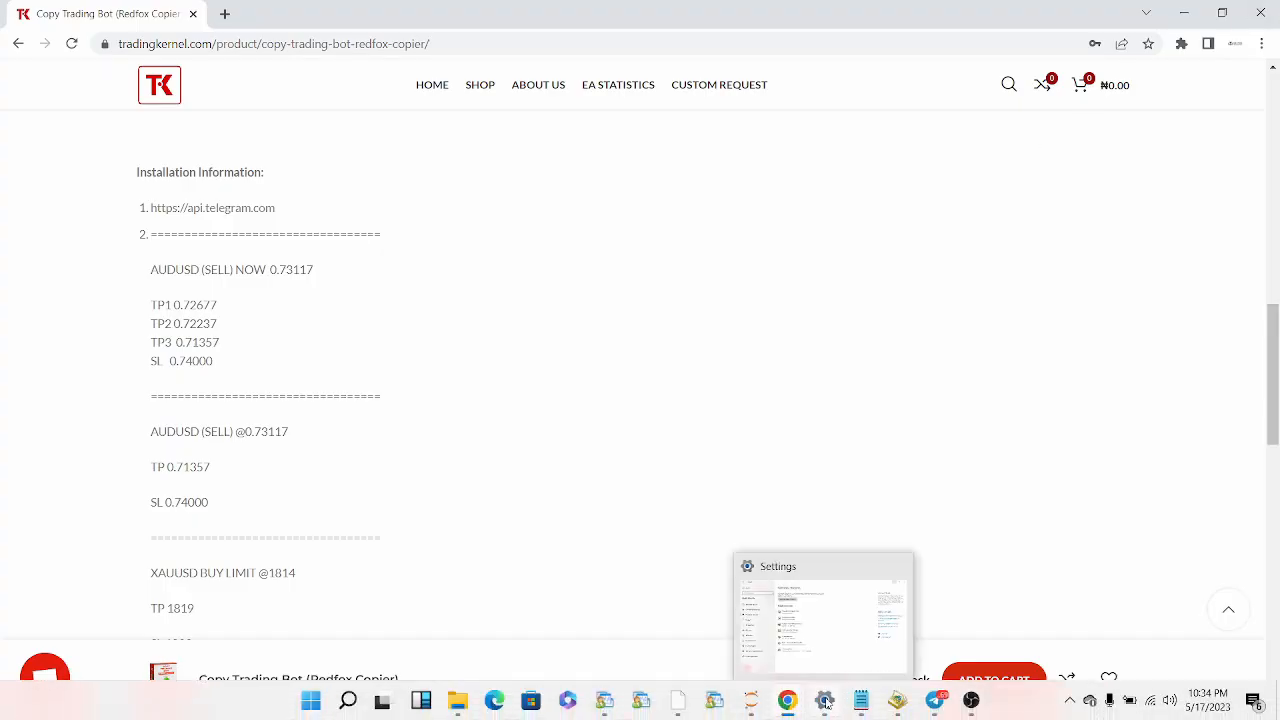
# - Open the file location of the MetaTrader (3) shortcut from its properties
pyautogui.rightClick(714, 702)
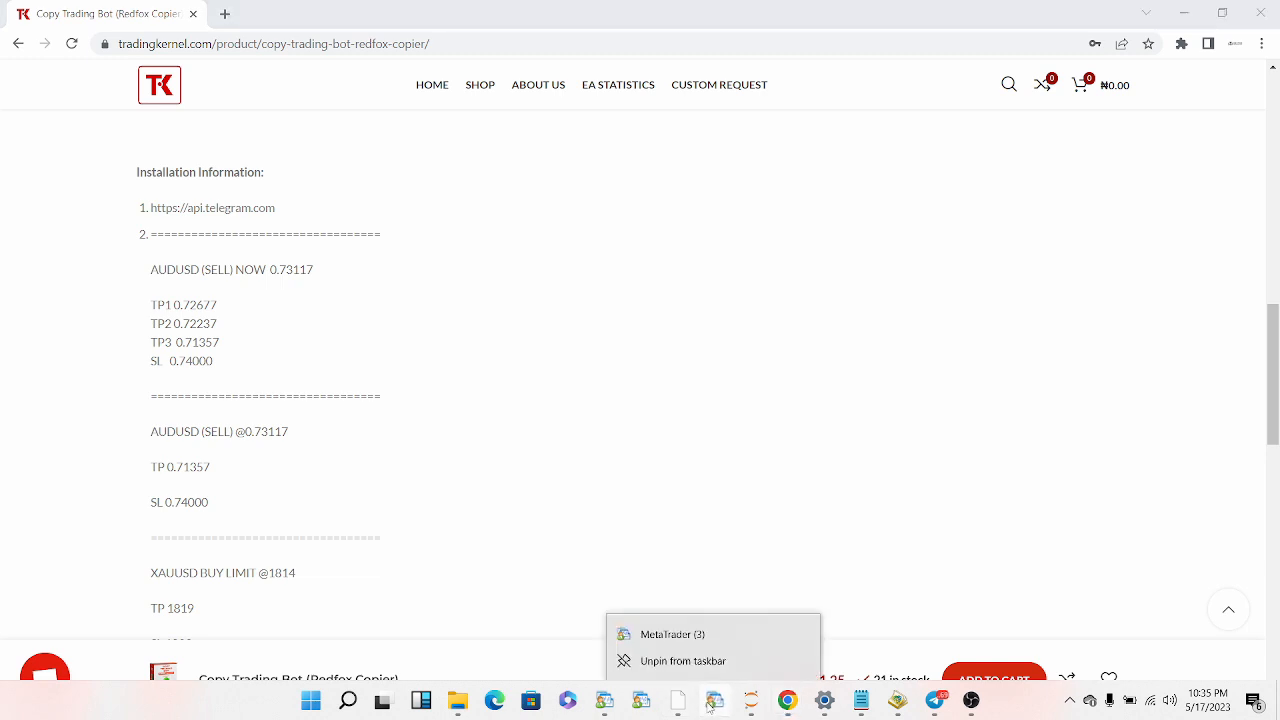
pyautogui.rightClick(716, 634)
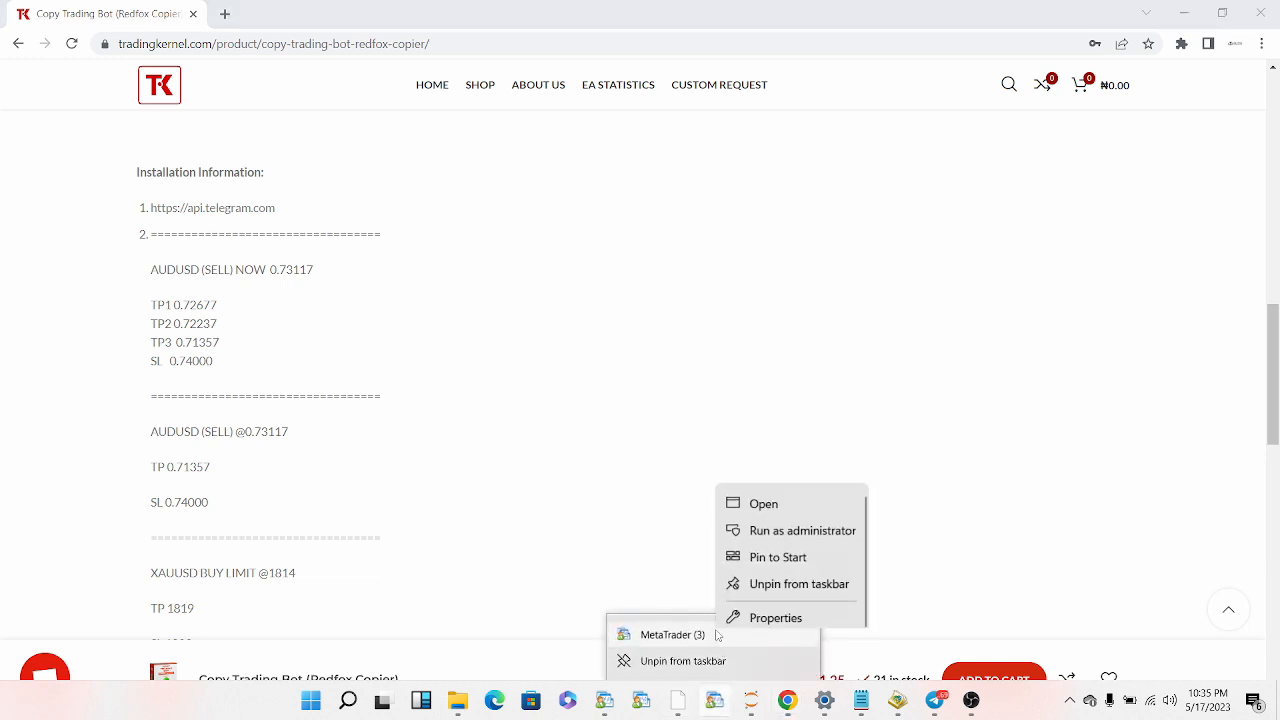
pyautogui.click(760, 604)
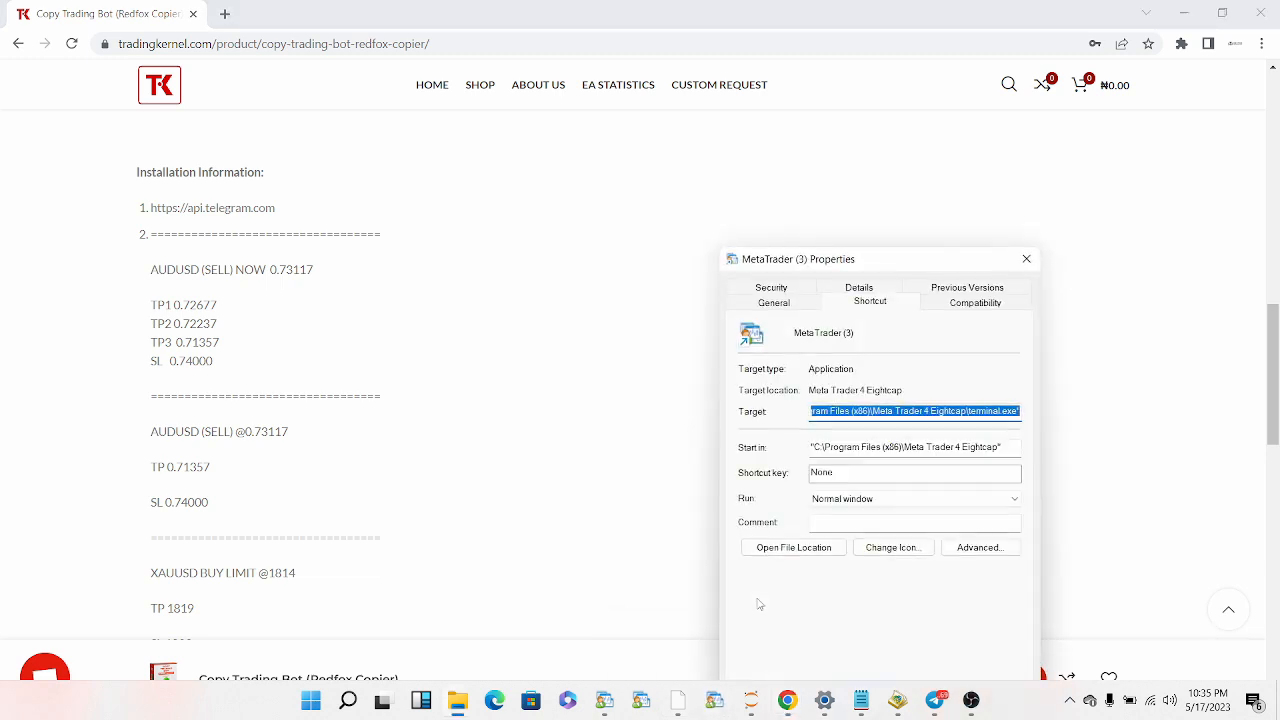
pyautogui.click(806, 546)
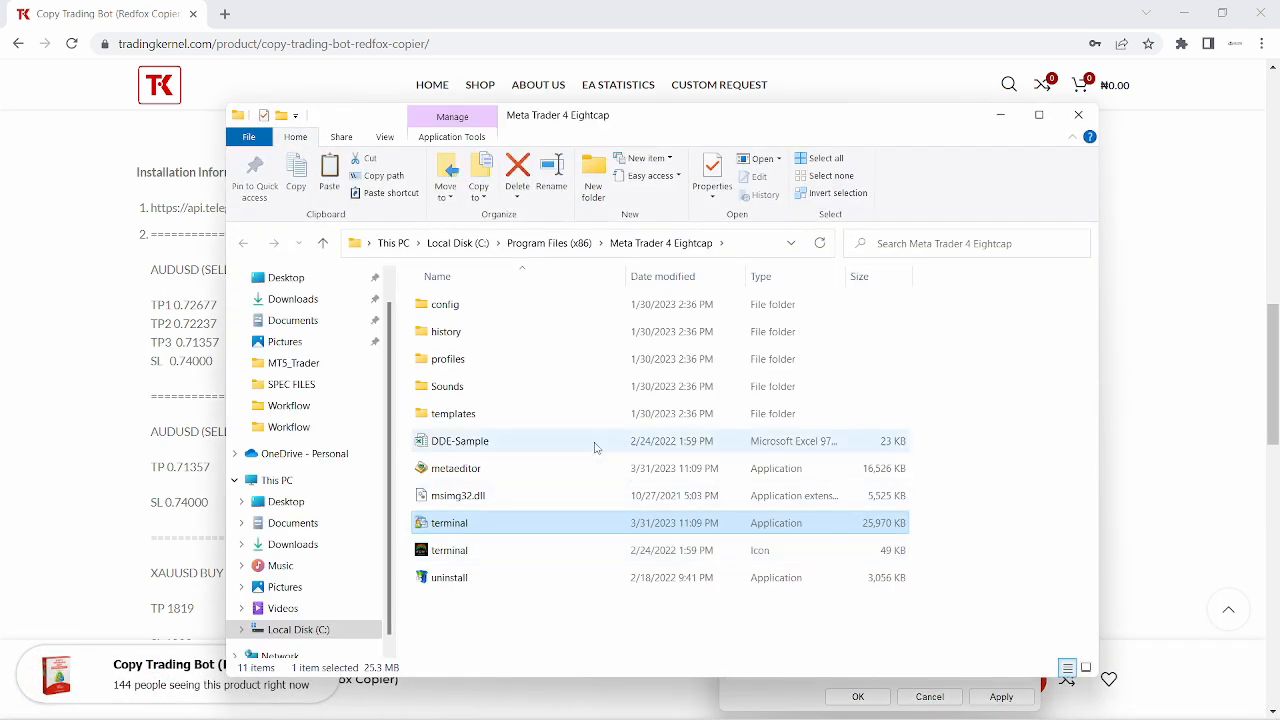
# - Try to paste msimg32.dll into the Meta Trader 4 Eightcap folder, cancel the replacement and close the folder and properties windows
pyautogui.rightClick(549, 604)
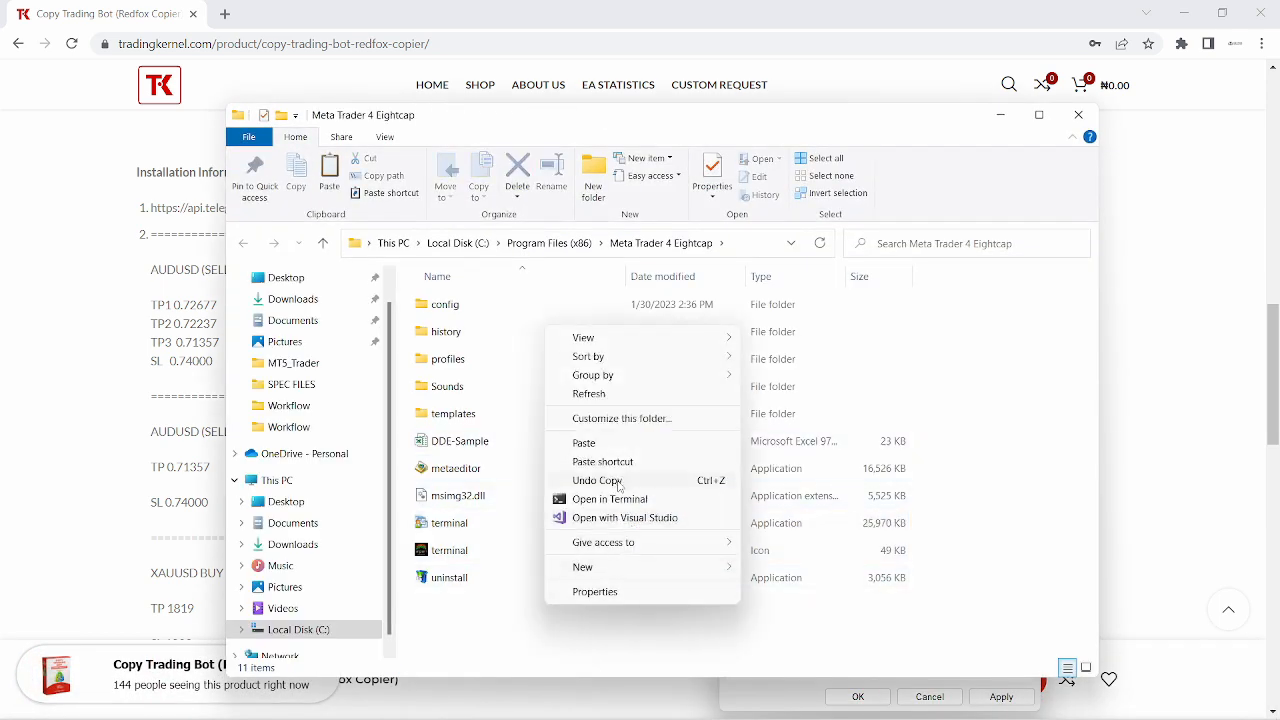
pyautogui.click(584, 443)
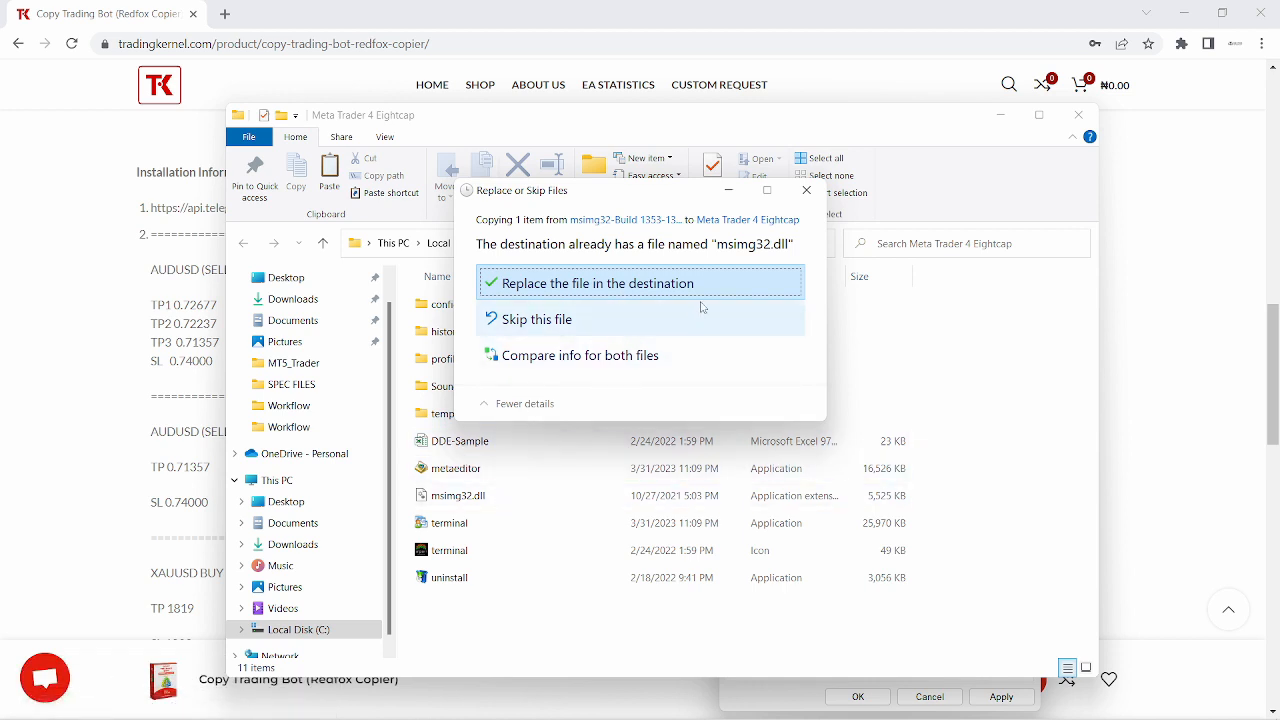
pyautogui.click(806, 190)
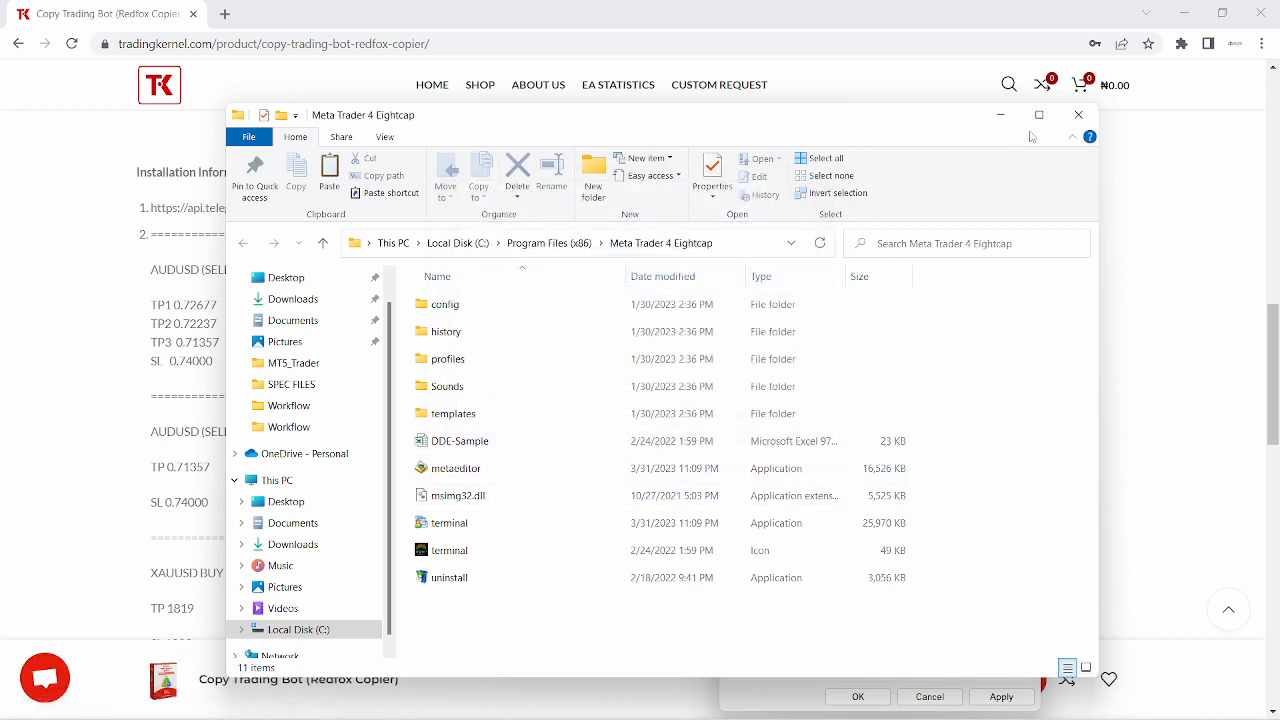
pyautogui.click(1078, 115)
pyautogui.click(1026, 259)
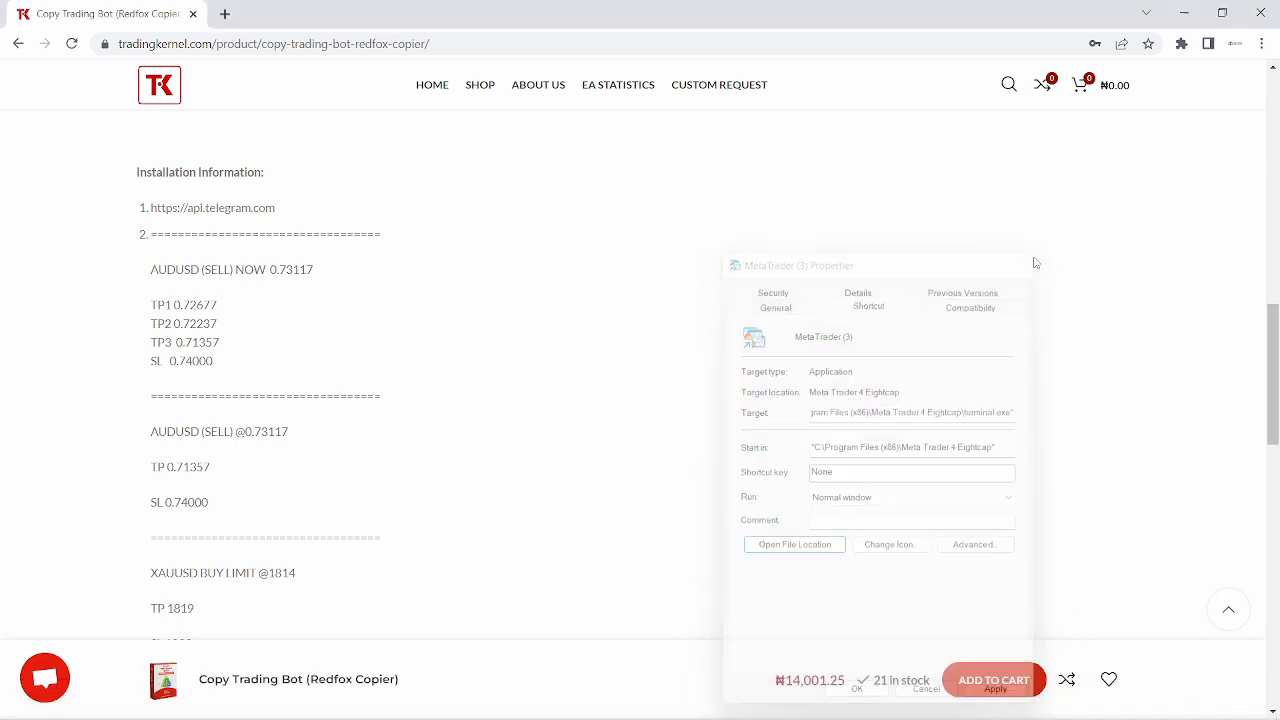
# - Launch the Alpari MetaTrader 4 terminal in a maximized window and open its Expert Advisors options
pyautogui.click(708, 705)
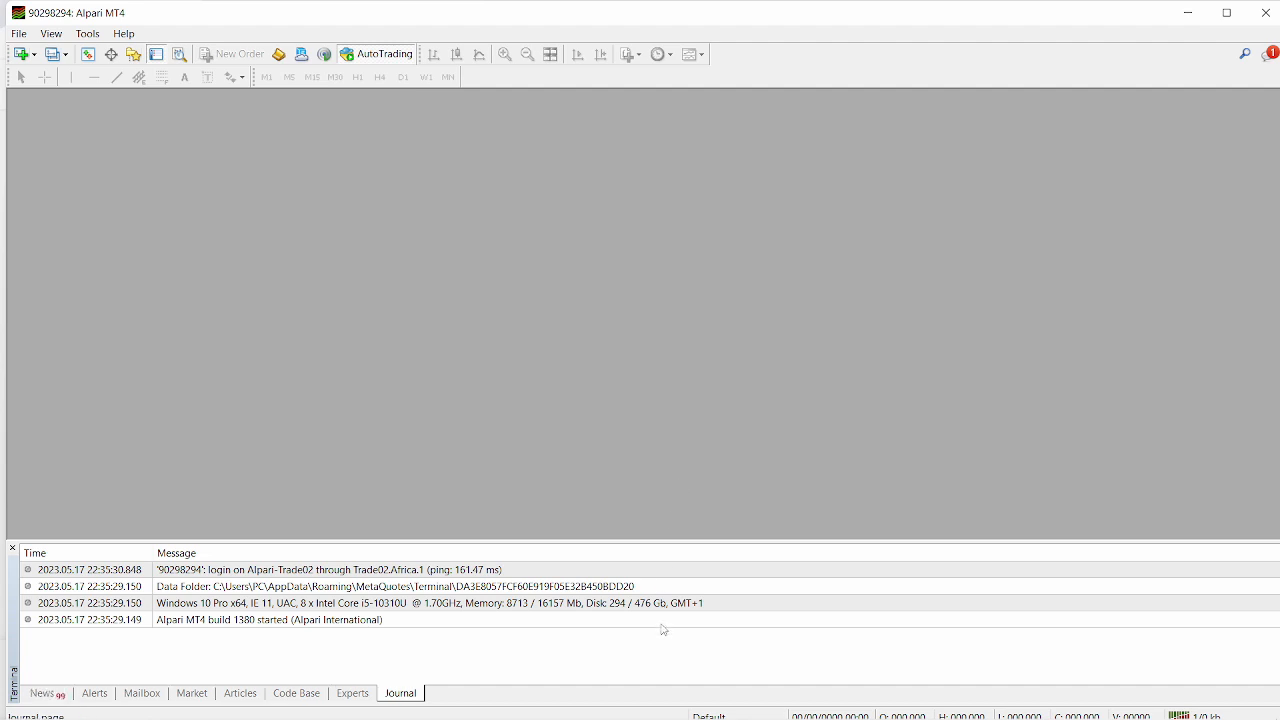
pyautogui.click(1222, 14)
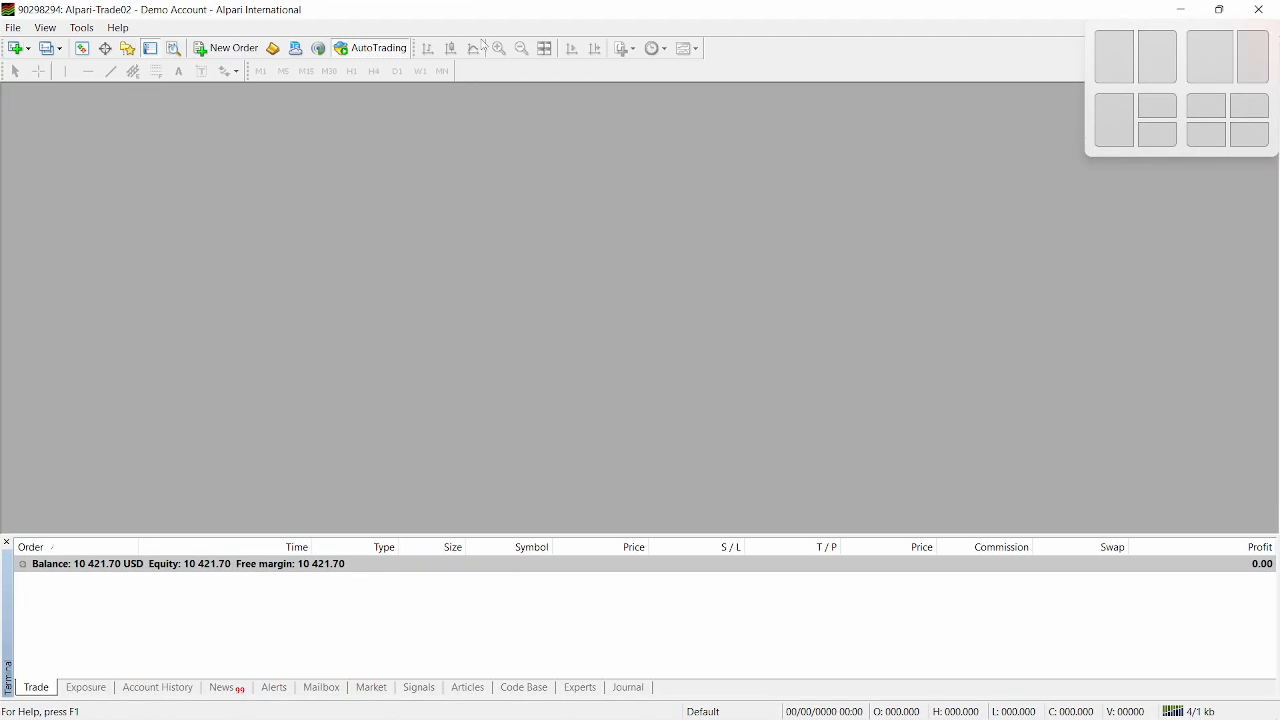
pyautogui.click(45, 28)
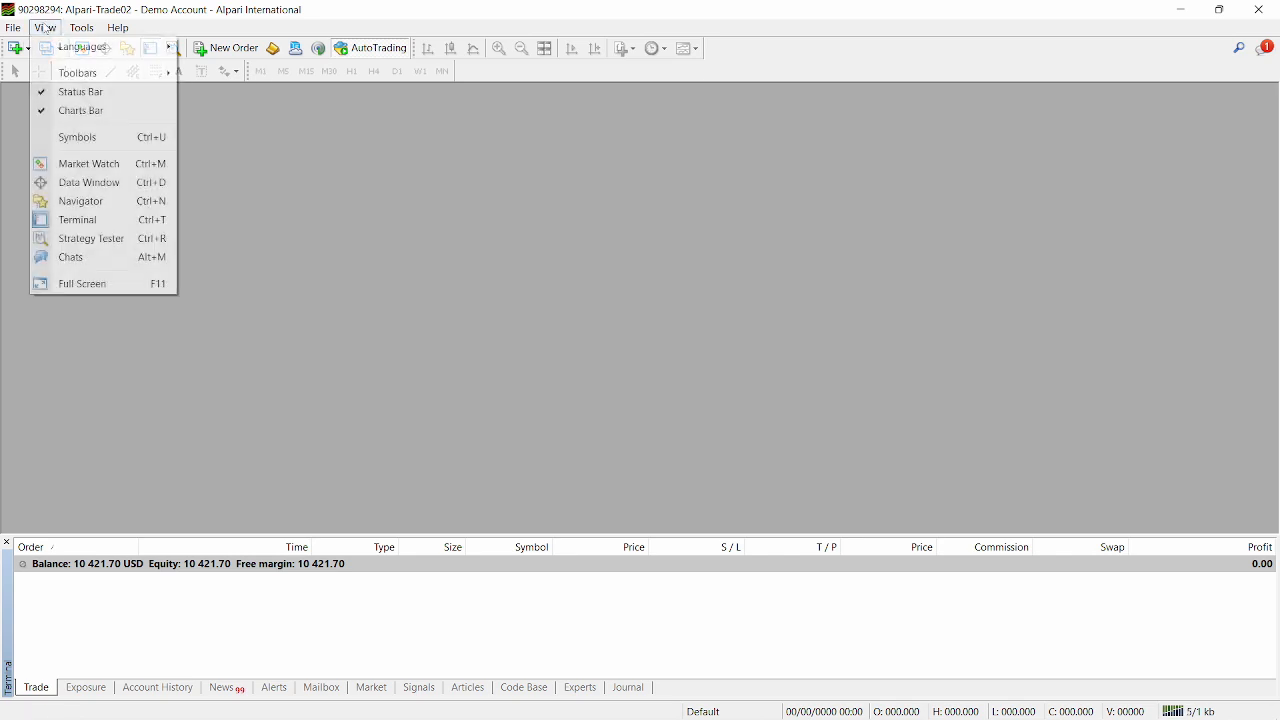
pyautogui.moveTo(118, 28)
pyautogui.click(198, 30)
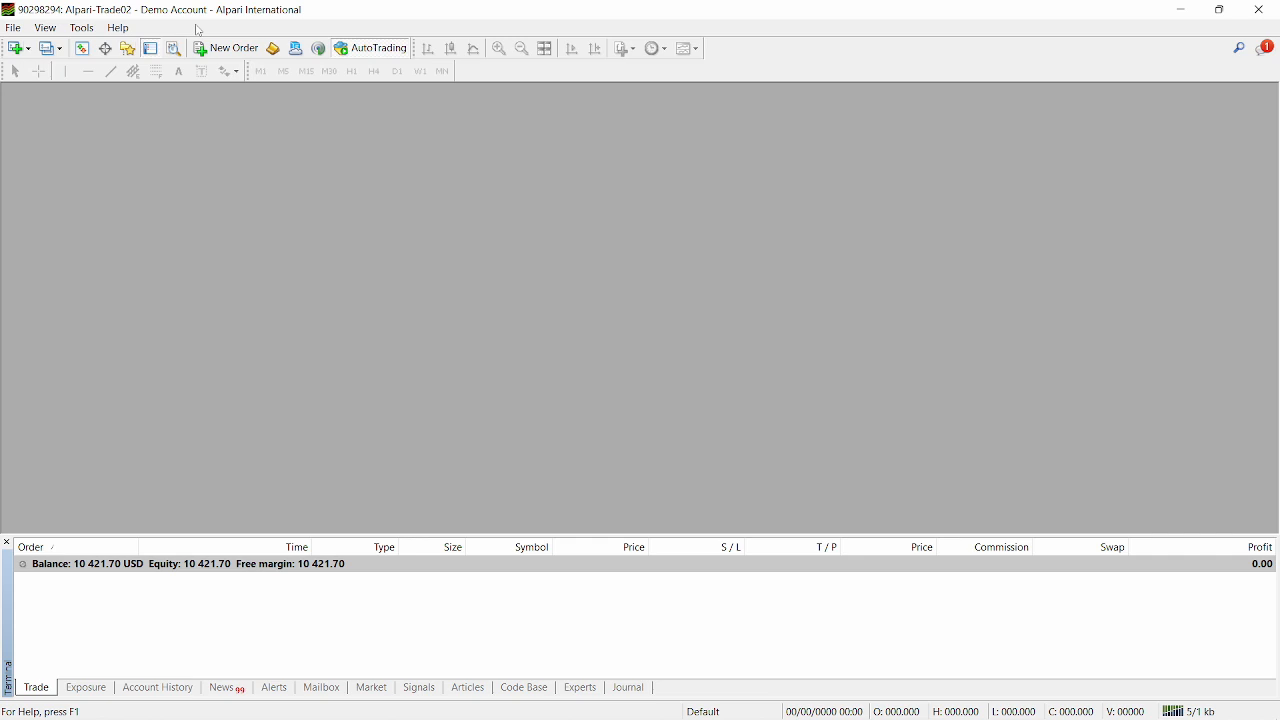
pyautogui.click(87, 30)
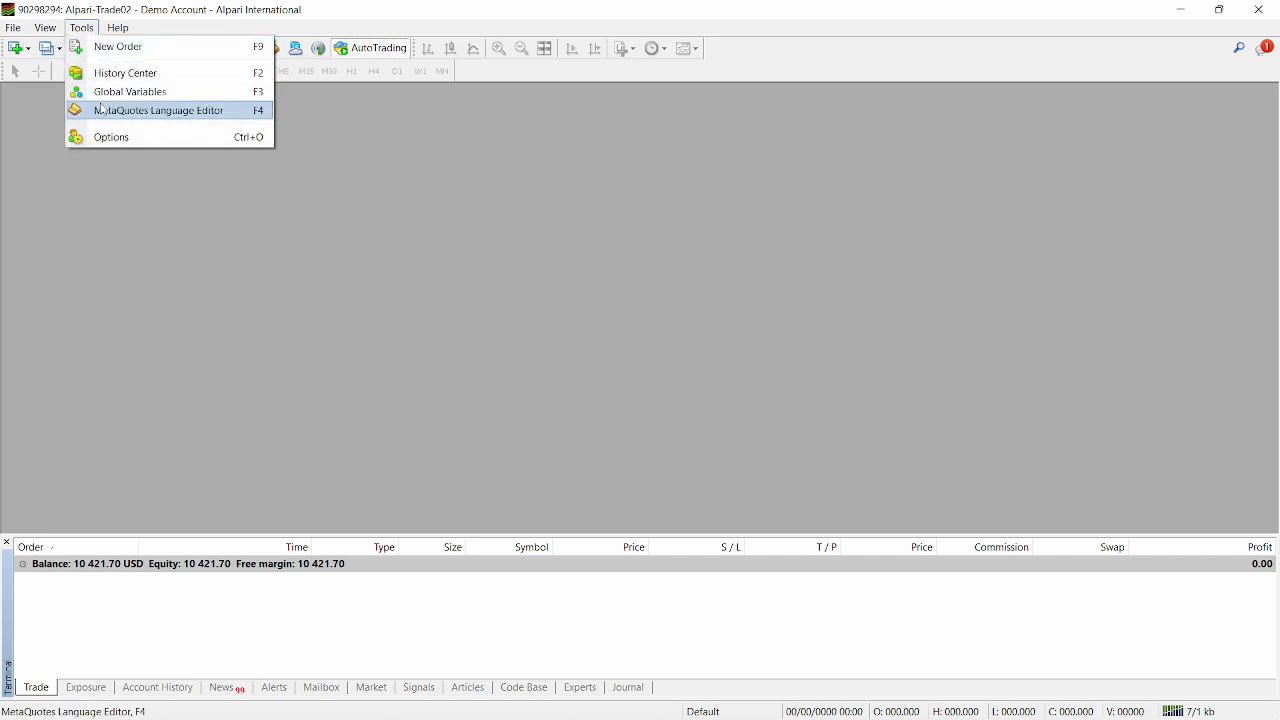
pyautogui.click(106, 136)
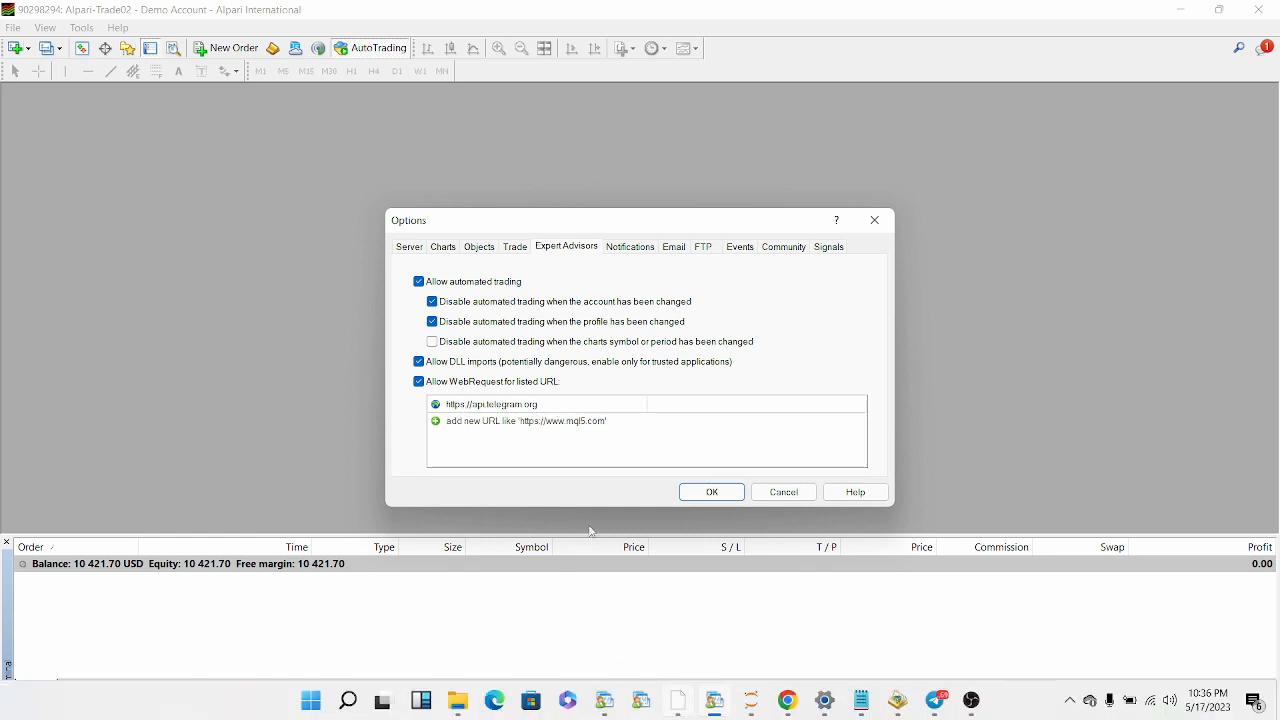
pyautogui.moveTo(787, 705)
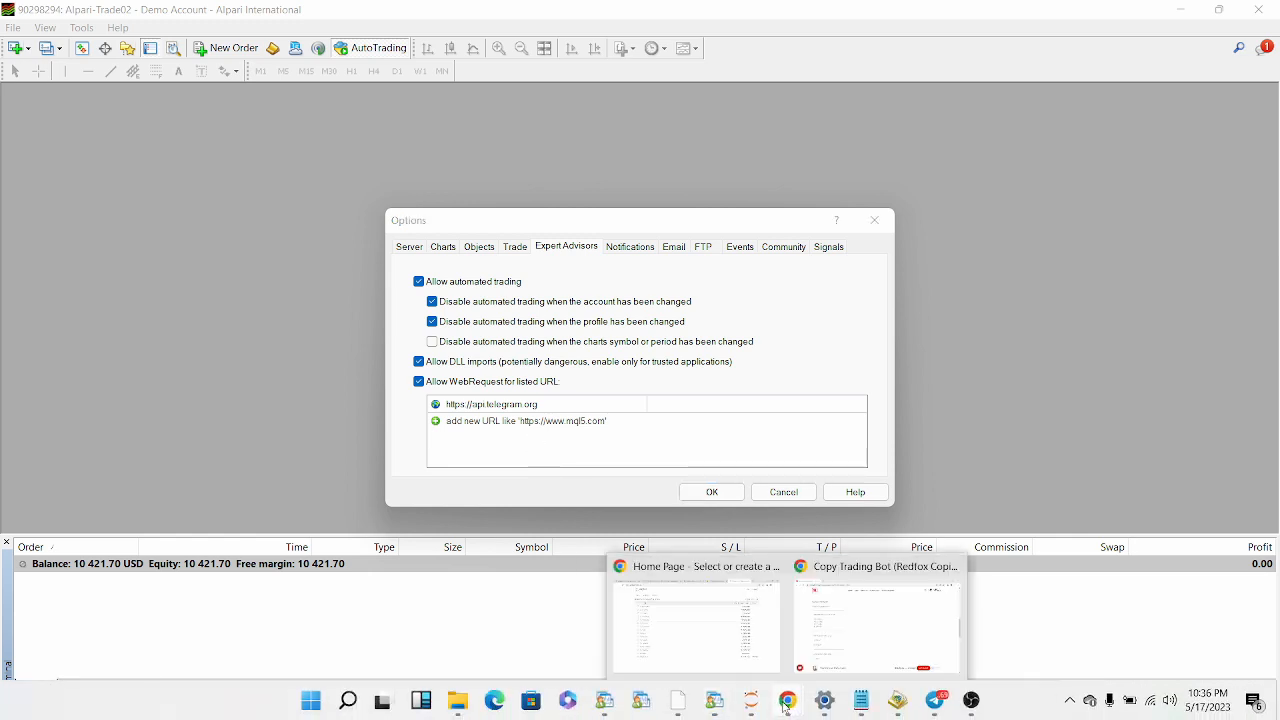
pyautogui.click(880, 620)
pyautogui.scroll(1, 327, 318)
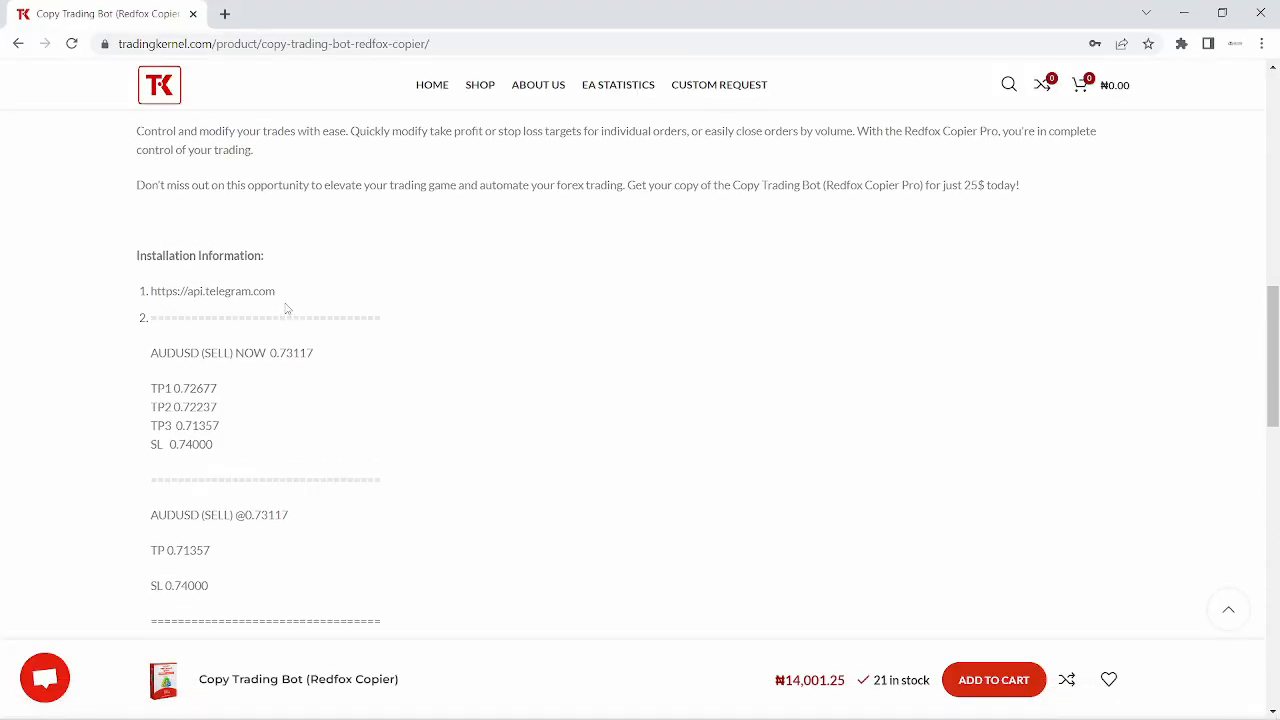
pyautogui.moveTo(277, 291); pyautogui.dragTo(150, 291)
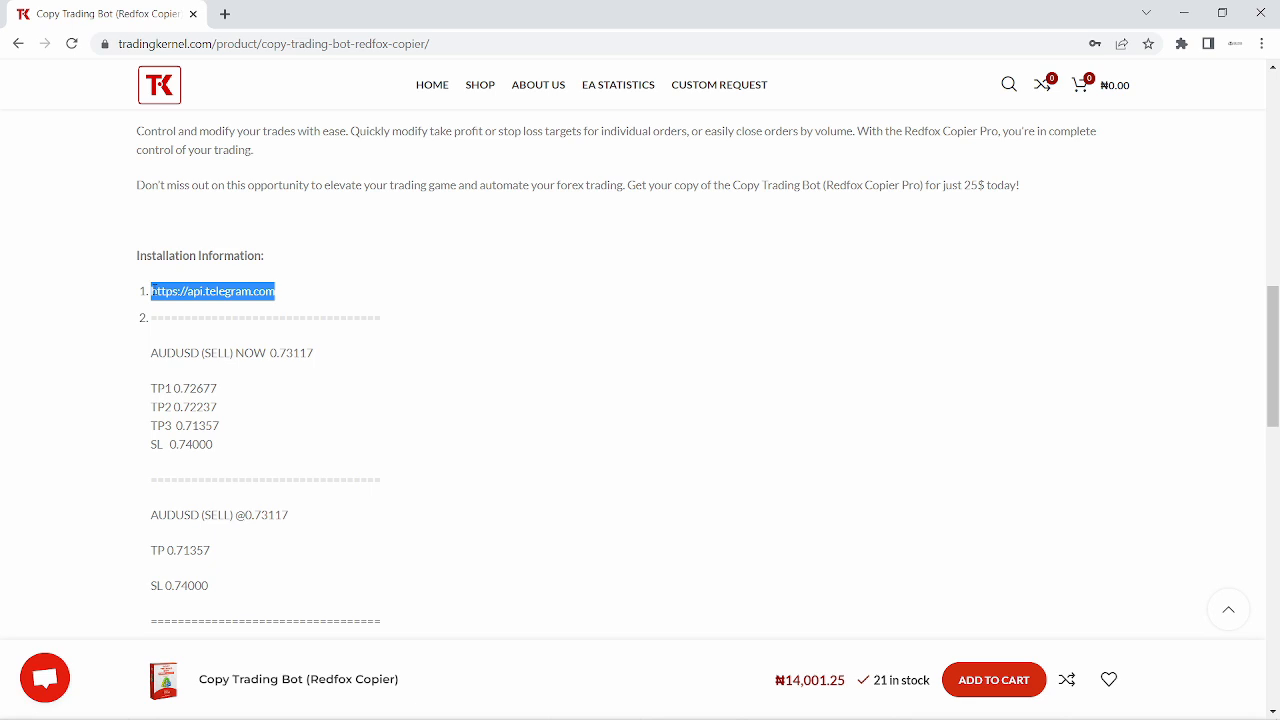
pyautogui.click(1183, 12)
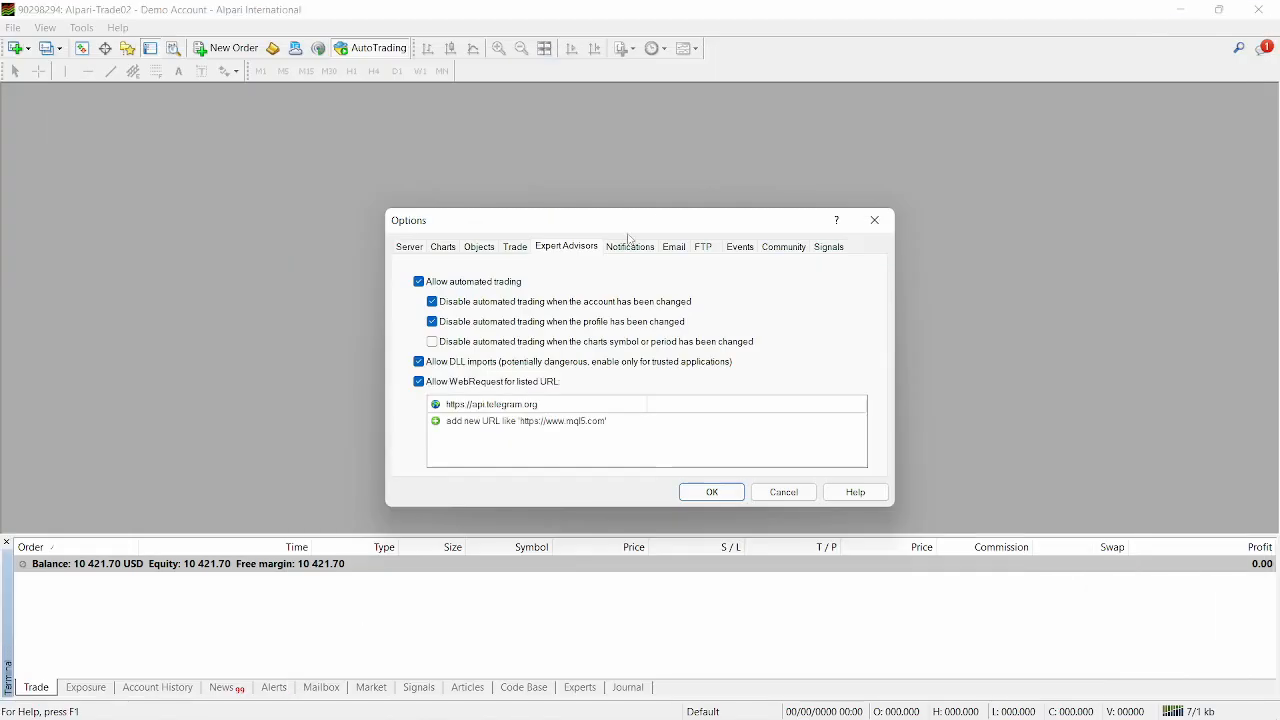
pyautogui.click(462, 424)
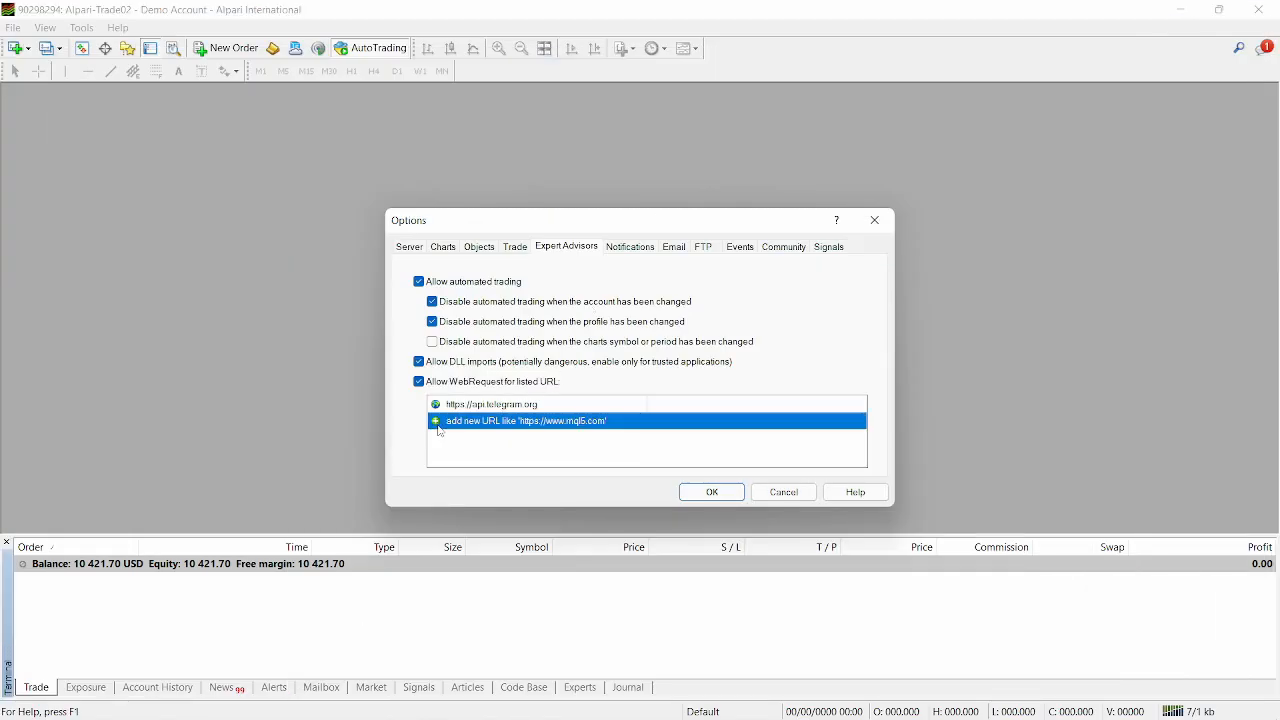
pyautogui.click(466, 423)
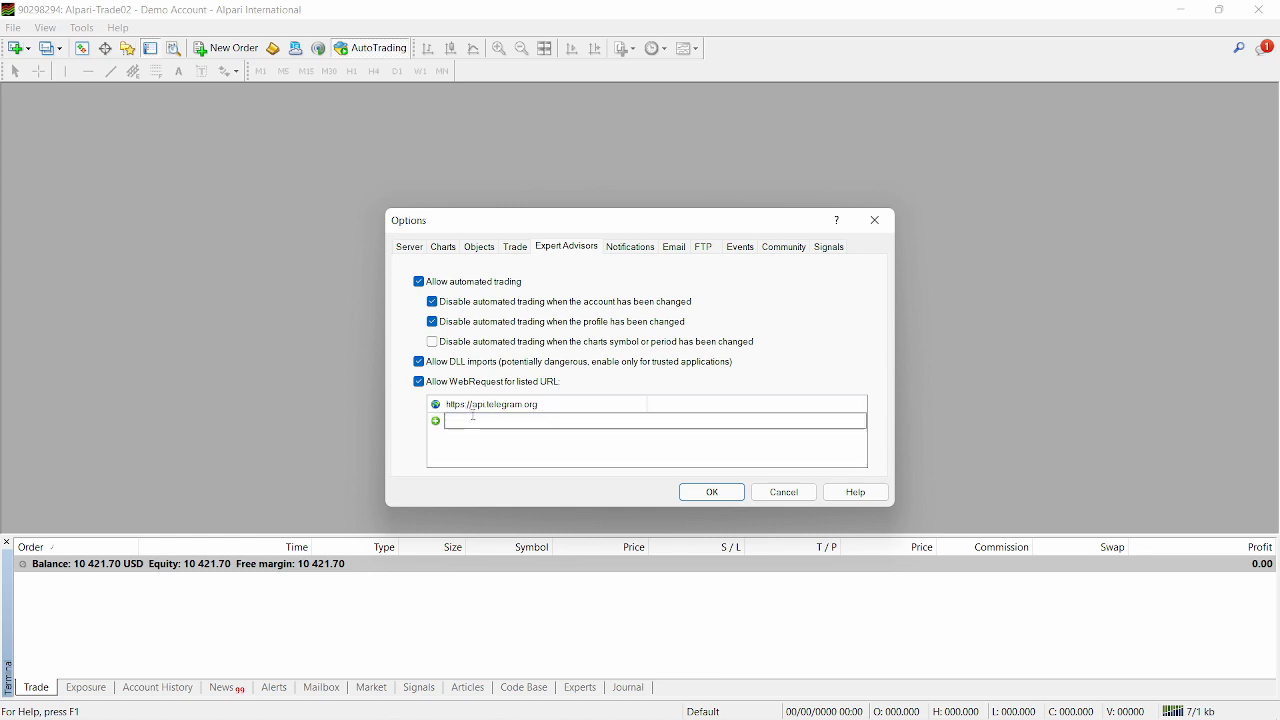
pyautogui.hotkey('ctrl', 'v')
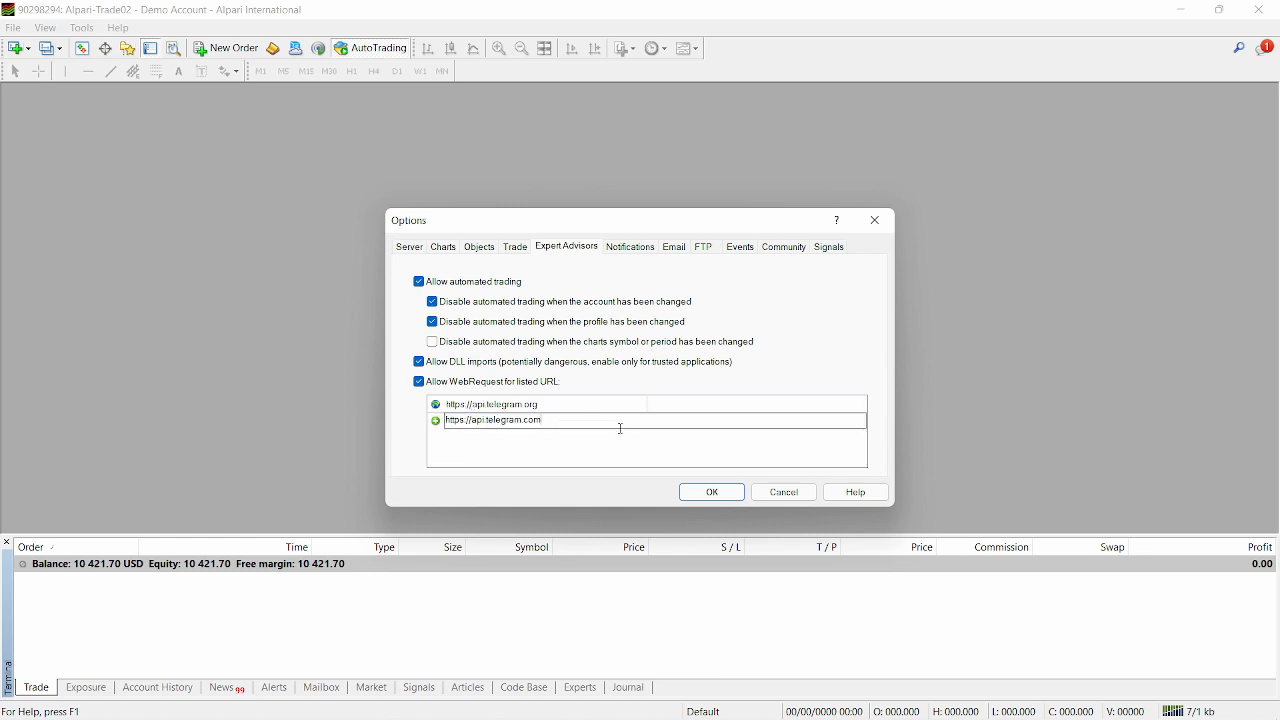
pyautogui.moveTo(558, 418); pyautogui.dragTo(431, 435)
pyautogui.press('Delete')
pyautogui.press('Return')
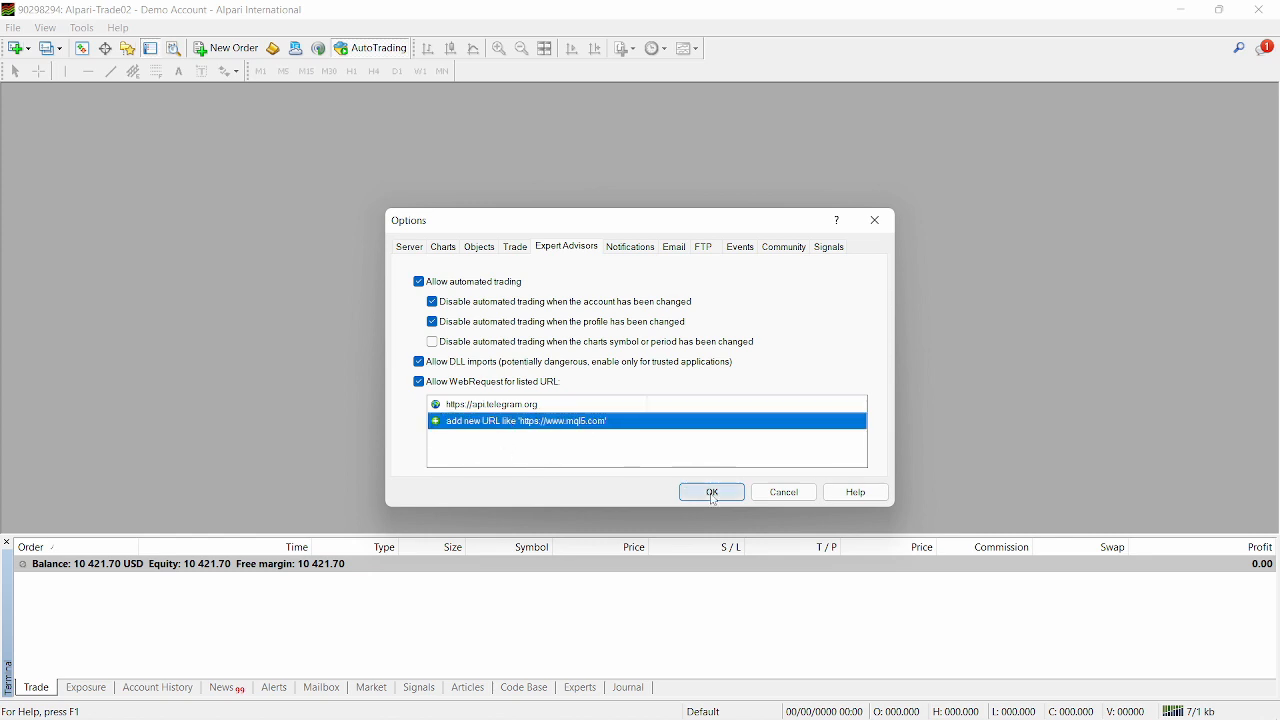
pyautogui.click(714, 497)
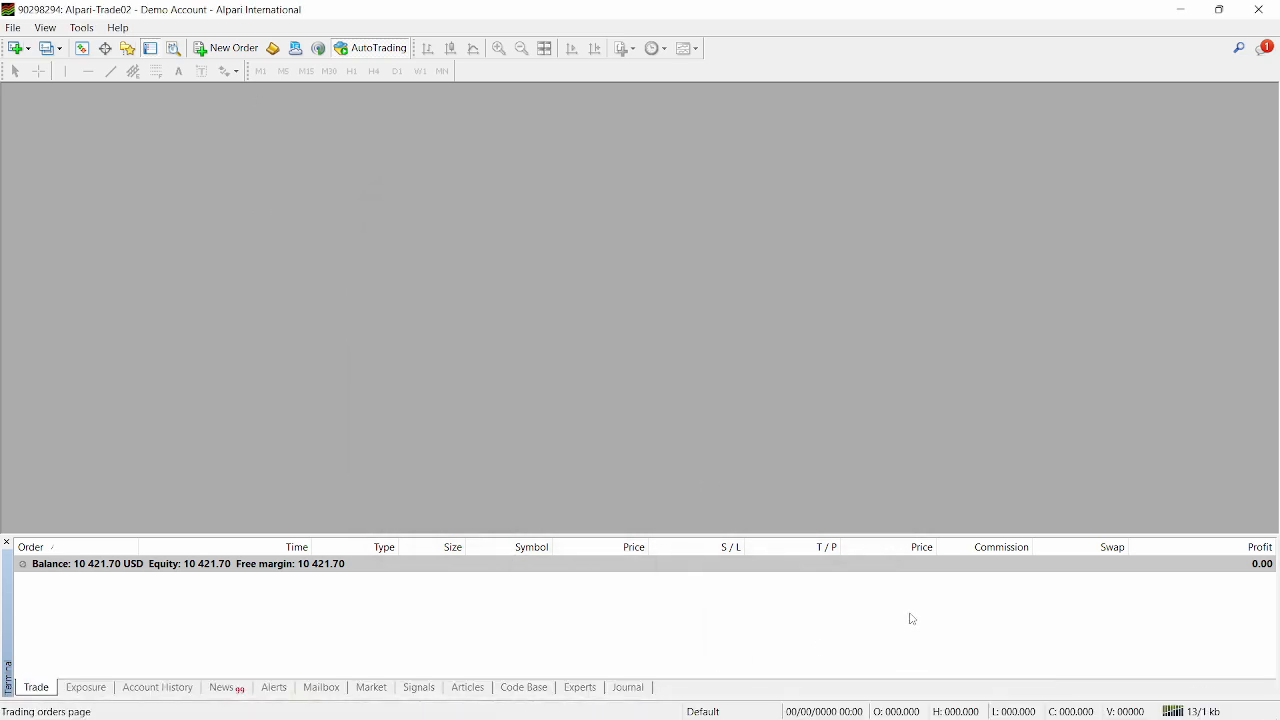
# - Switch to Telegram, widen the chat list, and find and open the BotFather chat
pyautogui.click(935, 699)
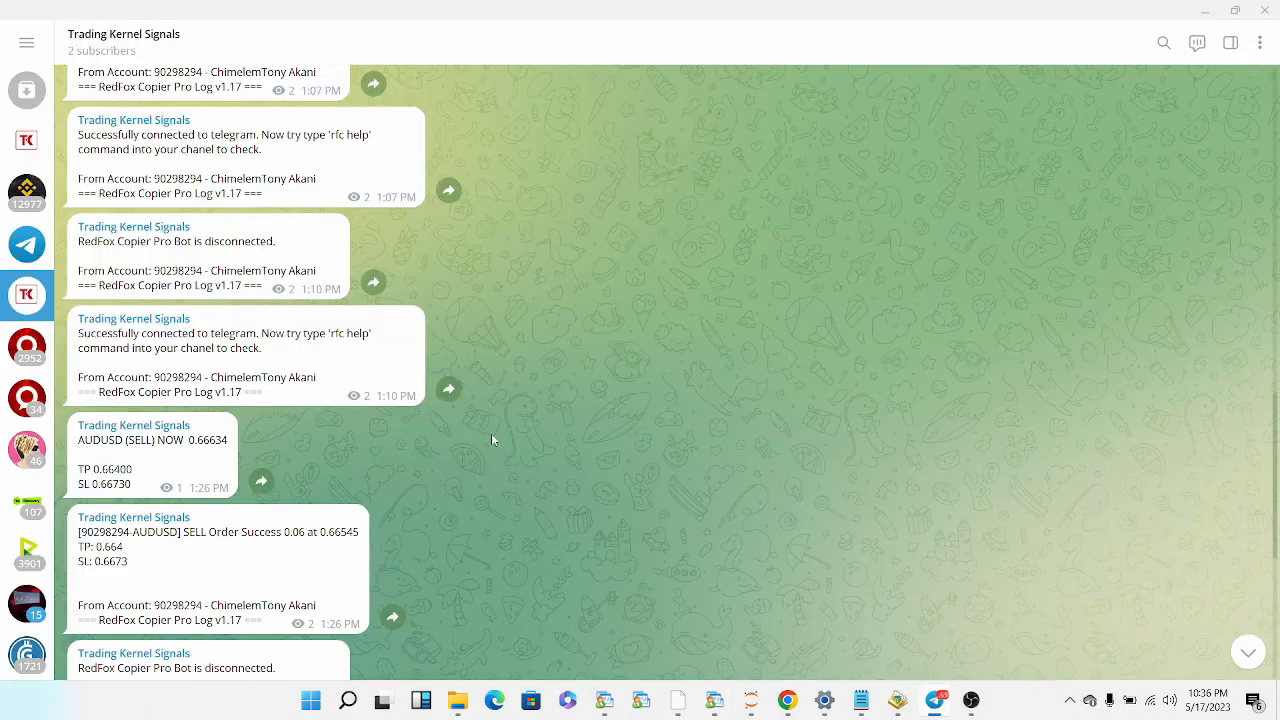
pyautogui.click(26, 42)
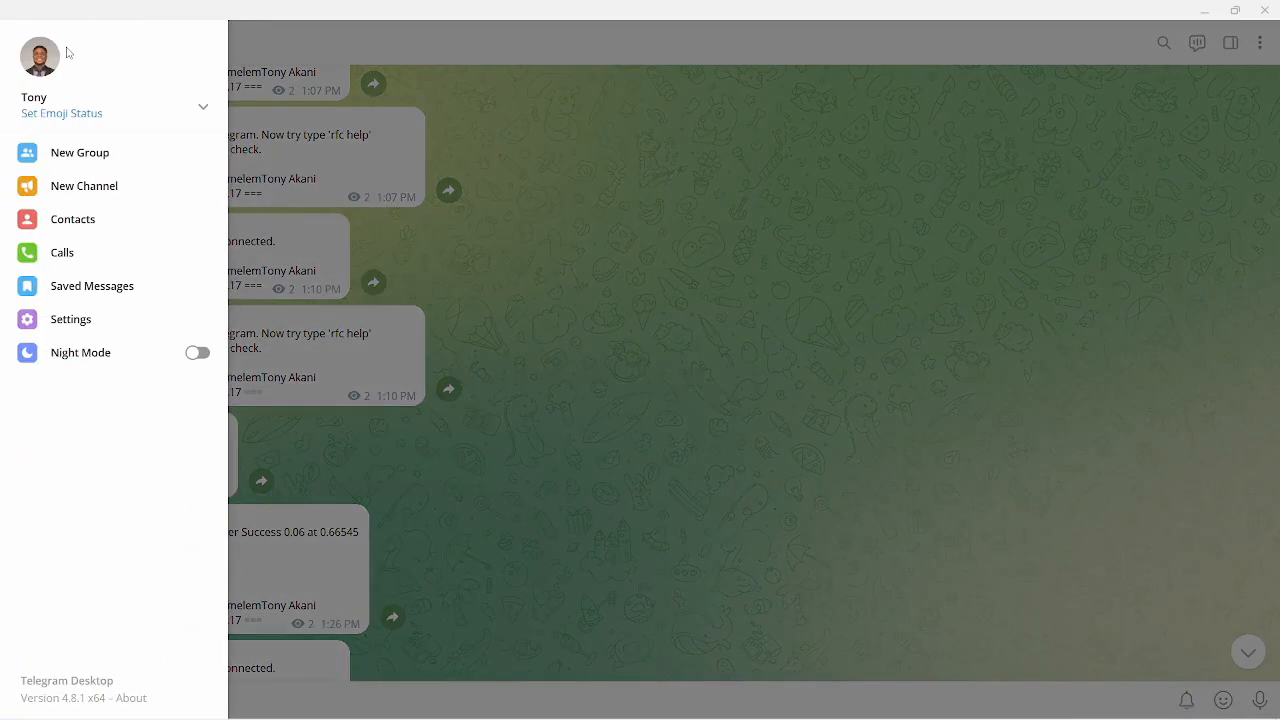
pyautogui.click(351, 113)
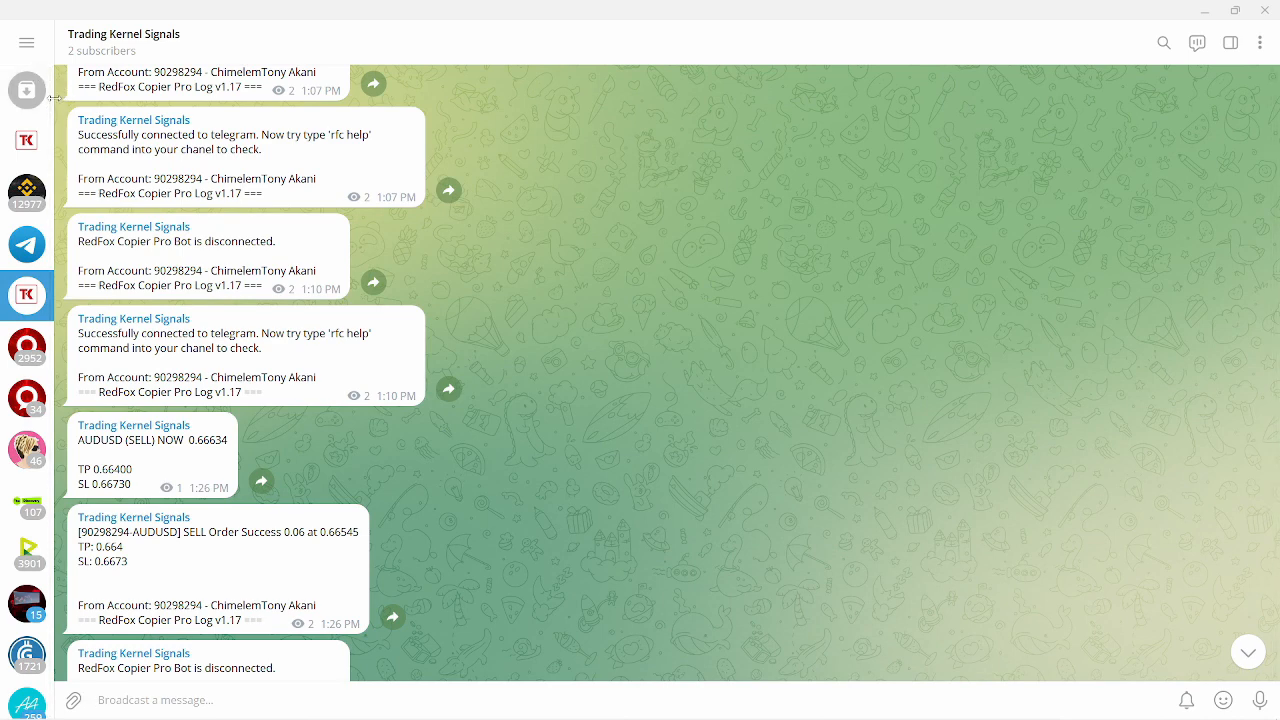
pyautogui.moveTo(54, 96); pyautogui.dragTo(232, 100)
pyautogui.click(127, 45)
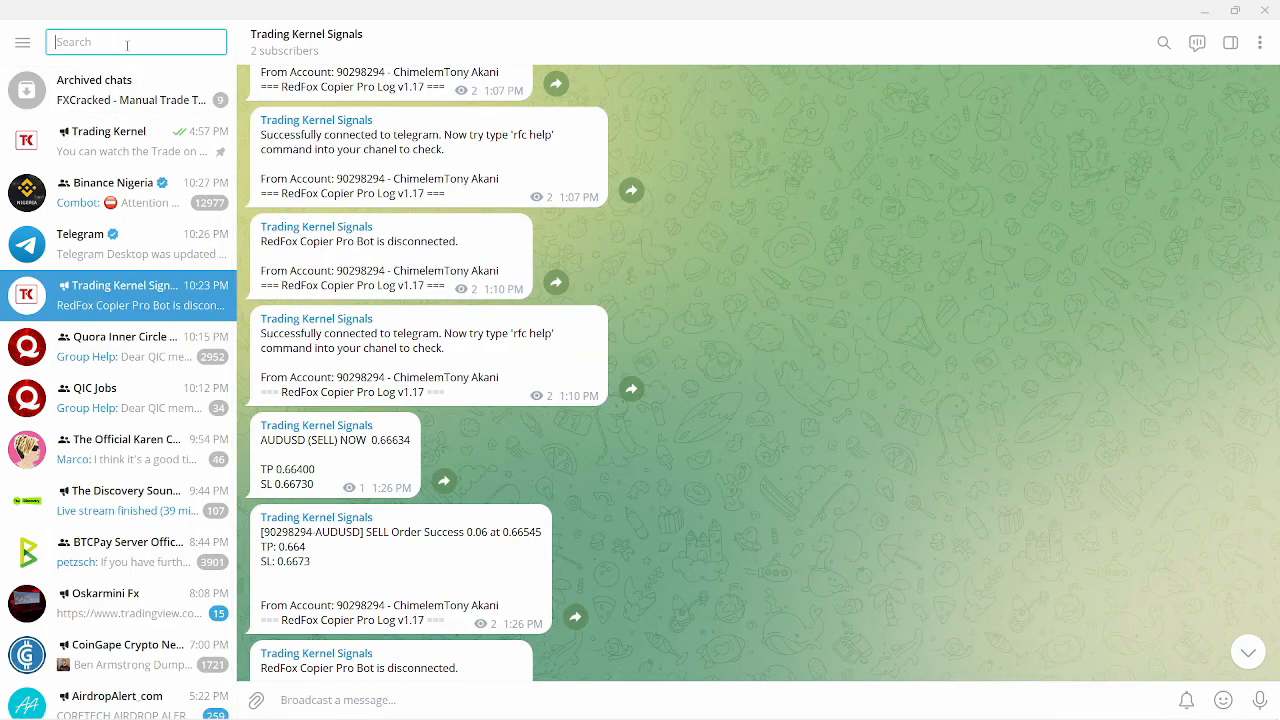
pyautogui.write('b')
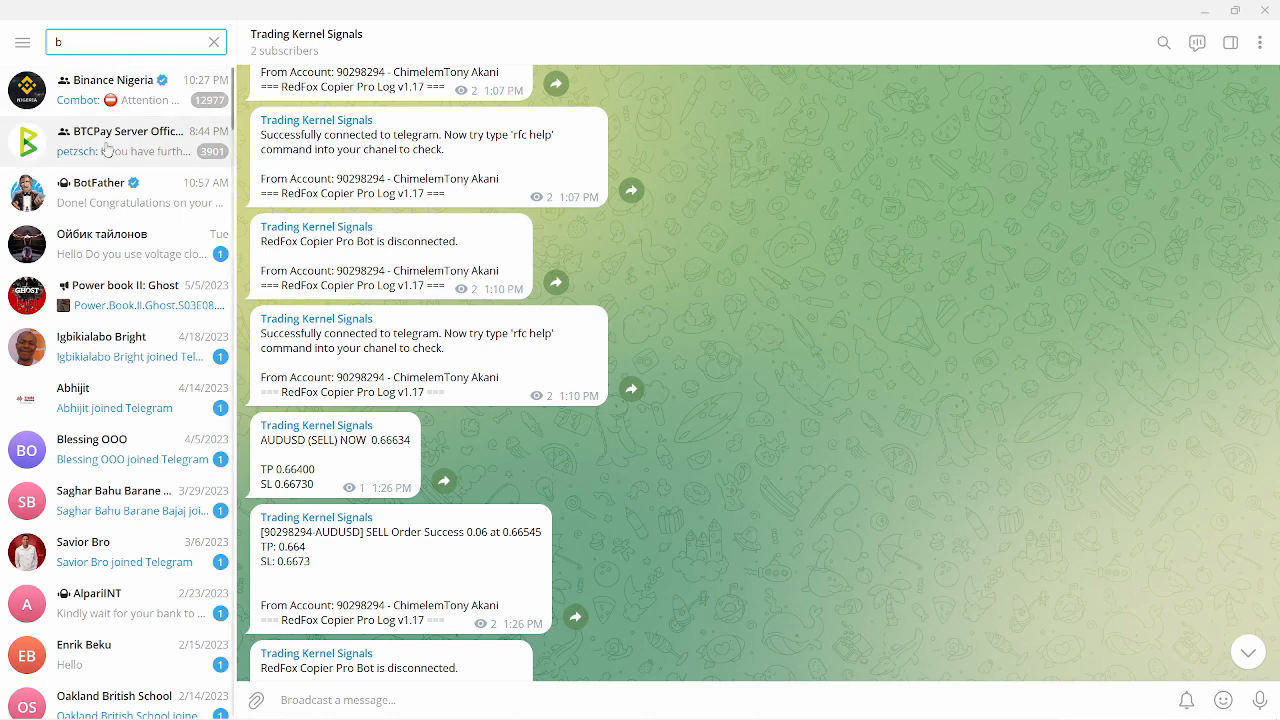
pyautogui.click(100, 184)
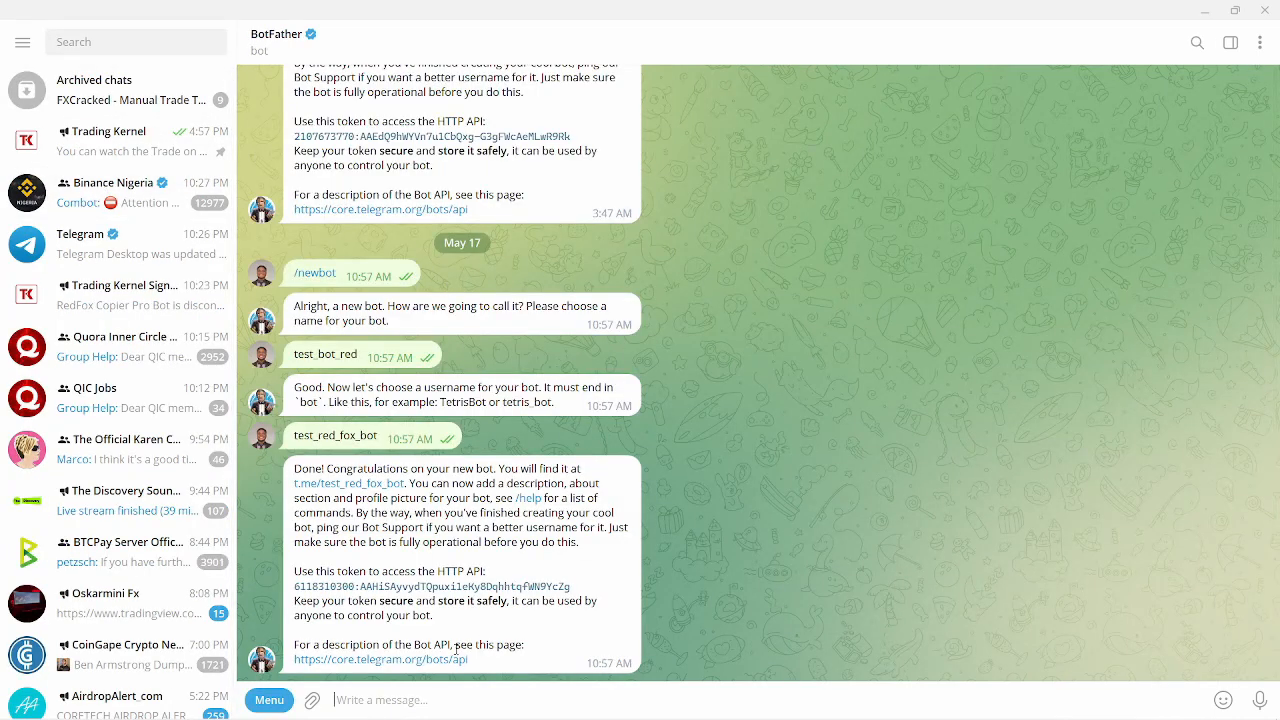
# - Start a new bot with BotFather's /newbot command and name it copy_trading_bot
pyautogui.click(258, 708)
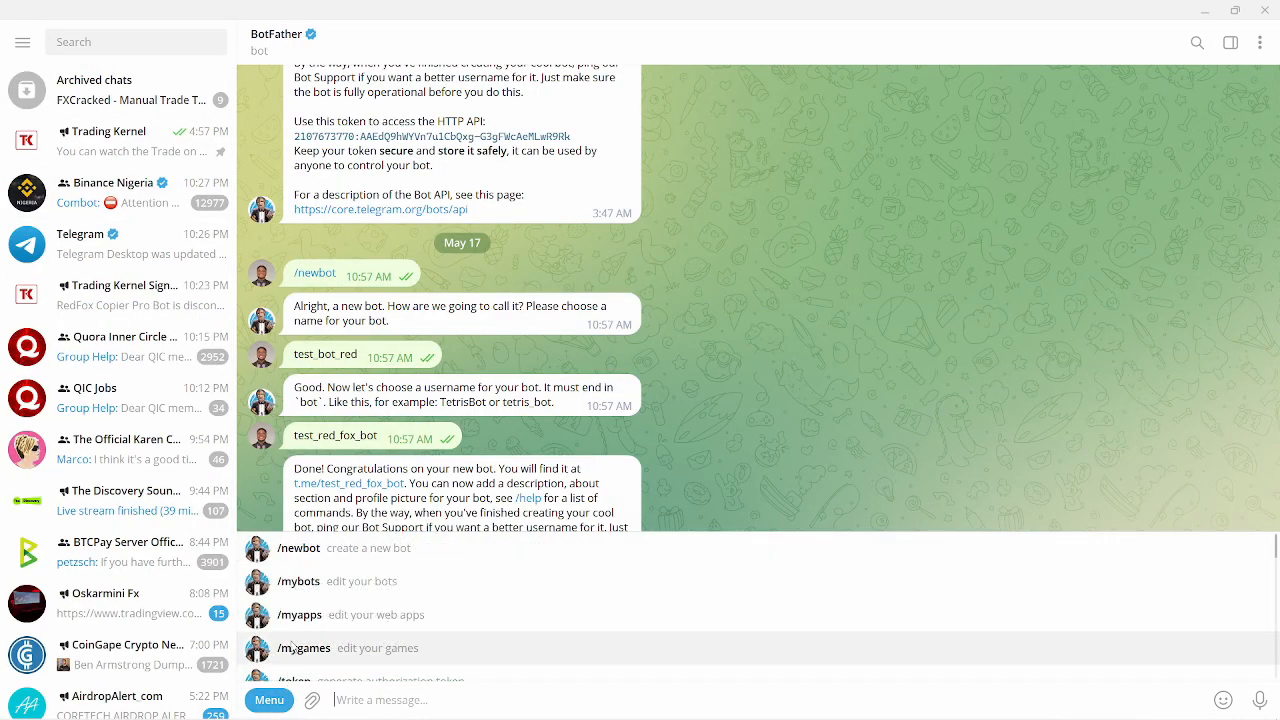
pyautogui.click(328, 556)
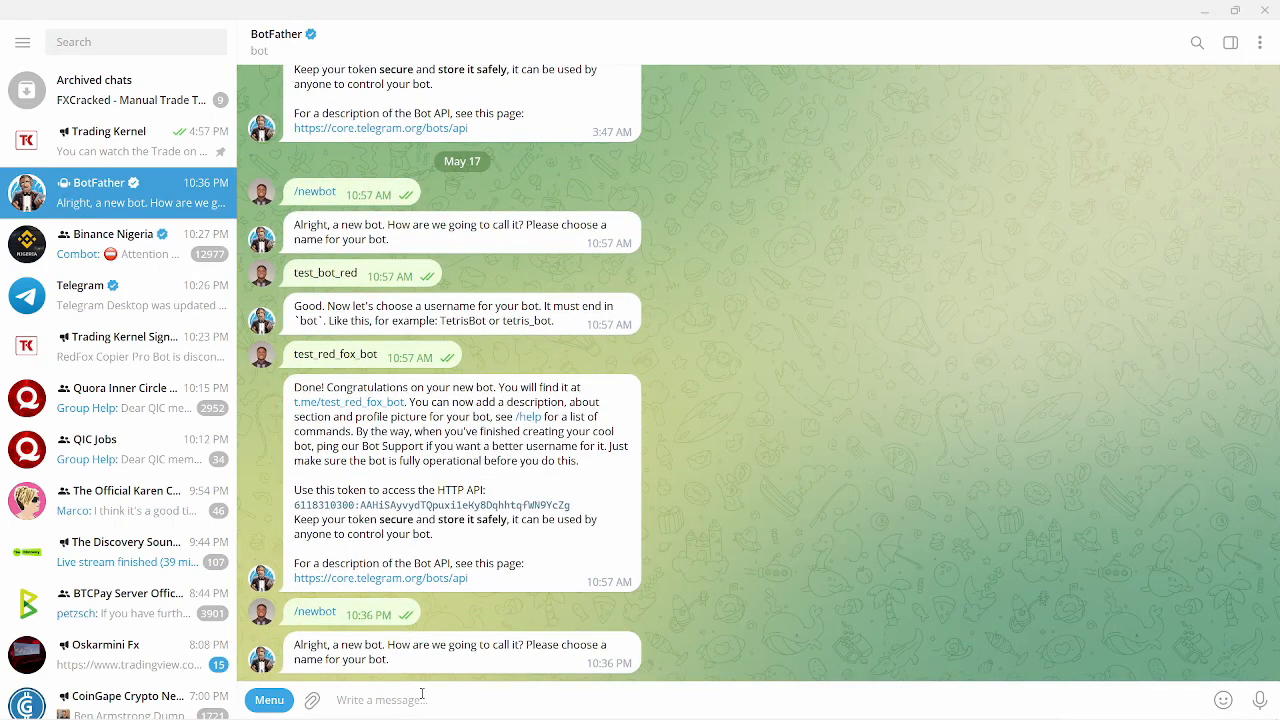
pyautogui.write('red')
pyautogui.press('BackSpace')
pyautogui.write('copy_trading')
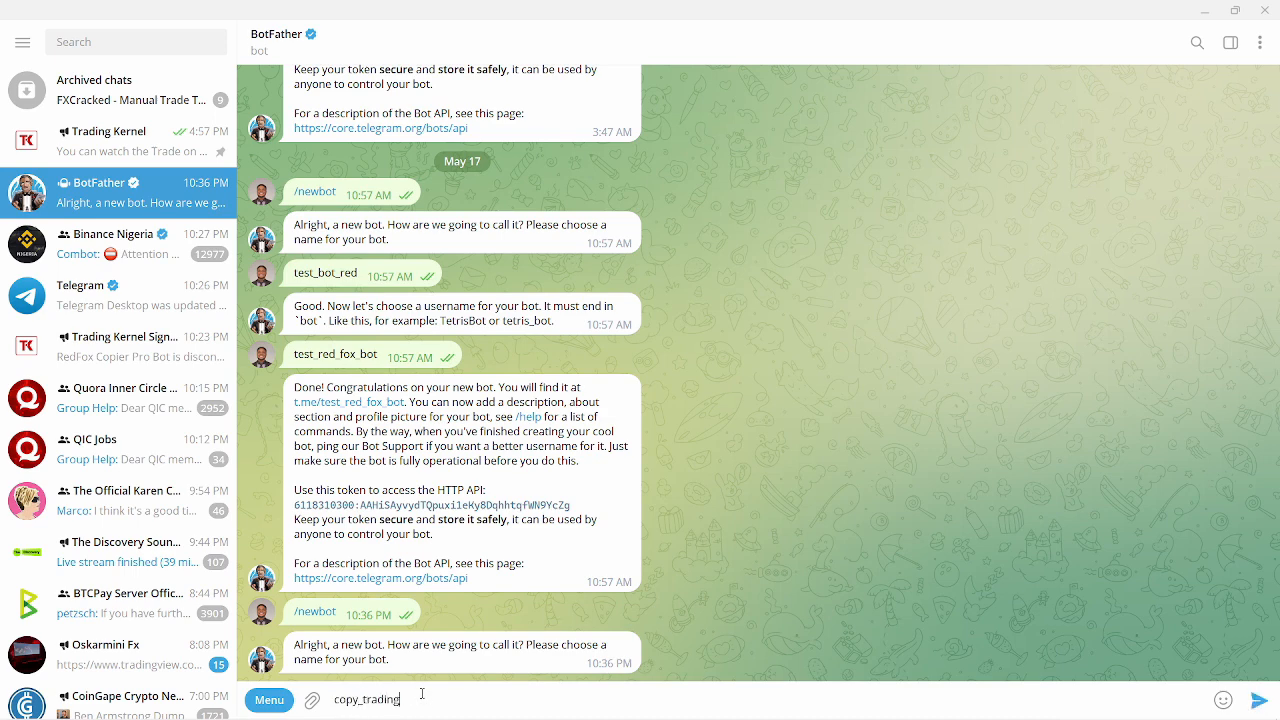
pyautogui.write('_bot')
pyautogui.press('Return')
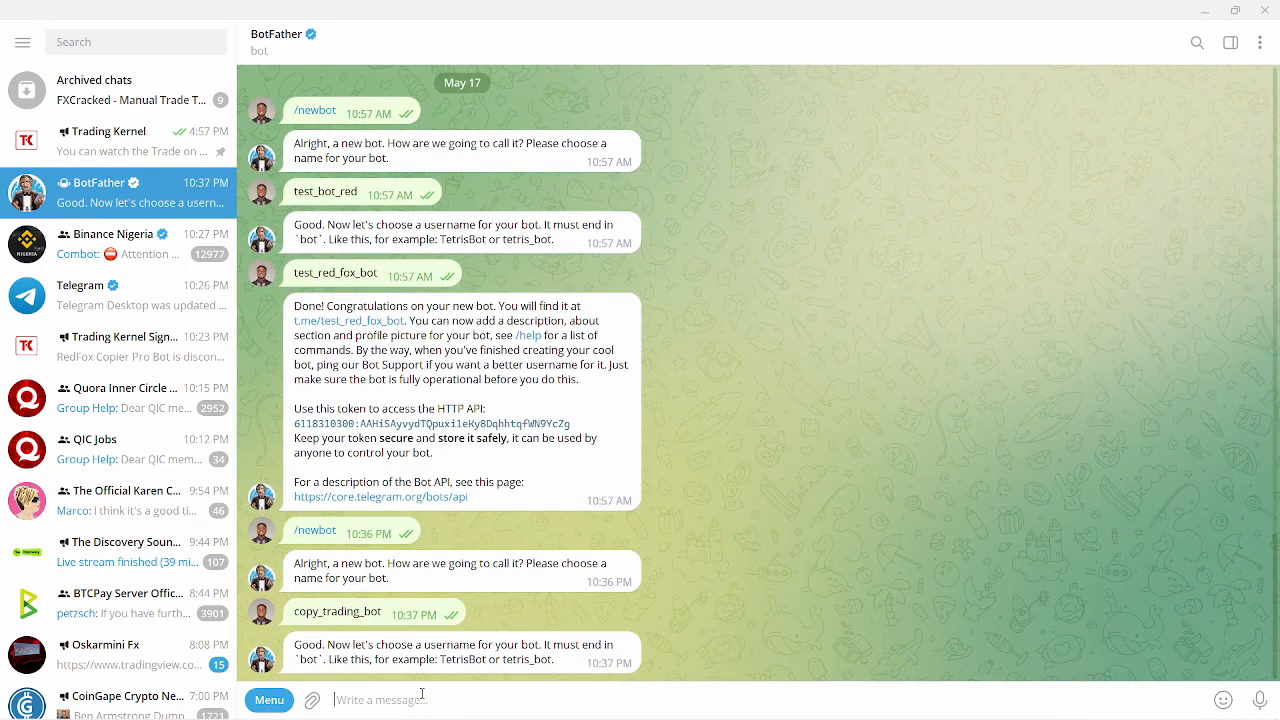
# - Try to register copy_trading_bot_red_fox as the new bot's username
pyautogui.write('copy_trading')
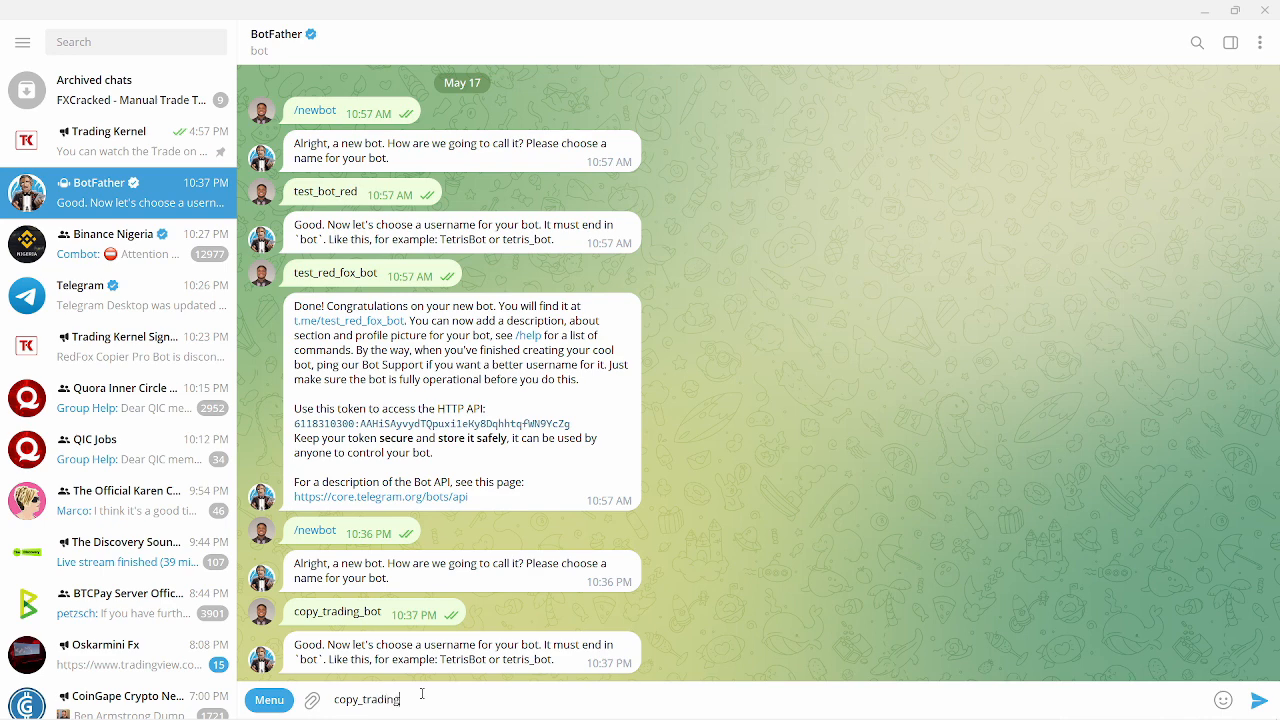
pyautogui.write('_bot_red_fox')
pyautogui.press('Return')
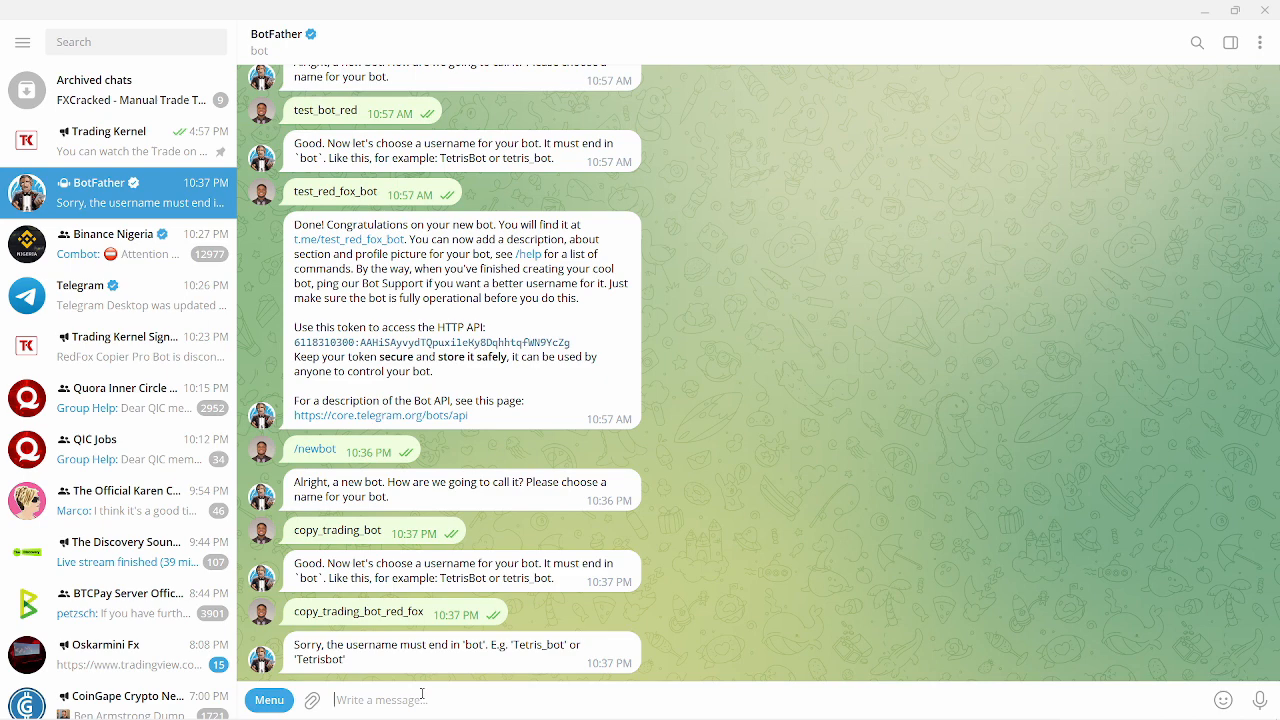
# - Register copy_trading_red_fox_bot as the new bot's username with BotFather
pyautogui.write('copy_trading')
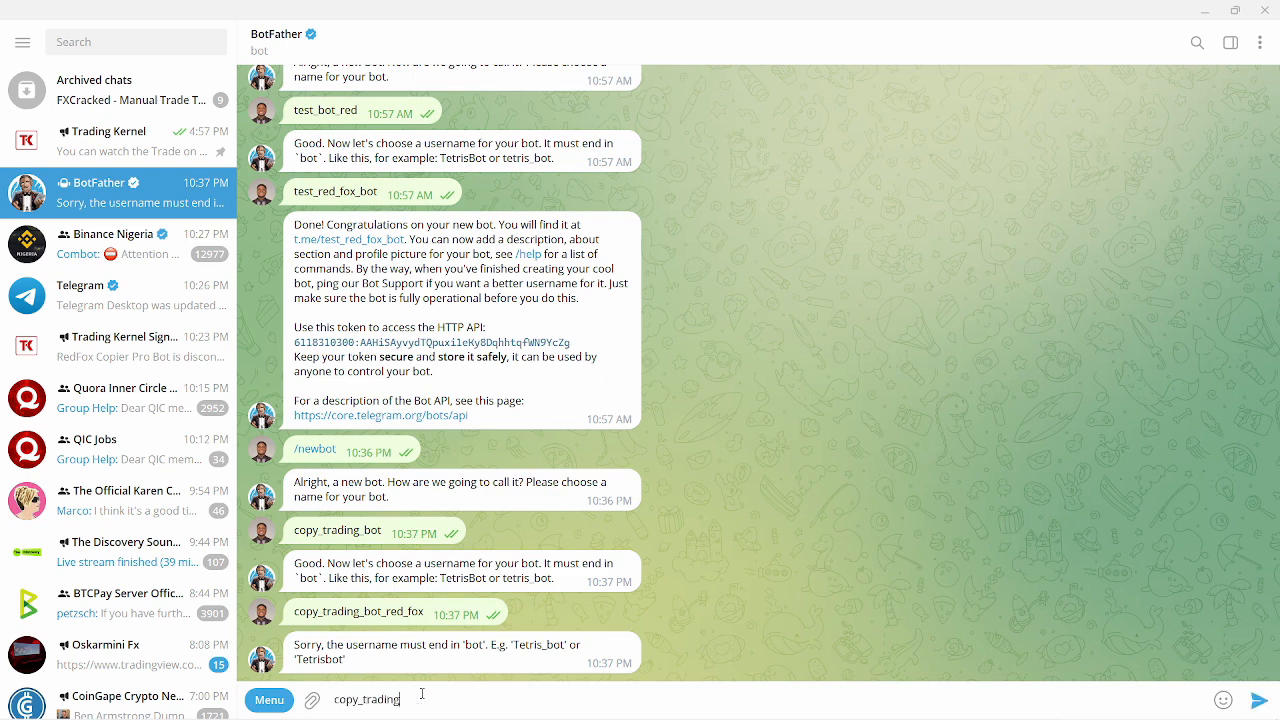
pyautogui.write('_red_fox_bot')
pyautogui.press('Return')
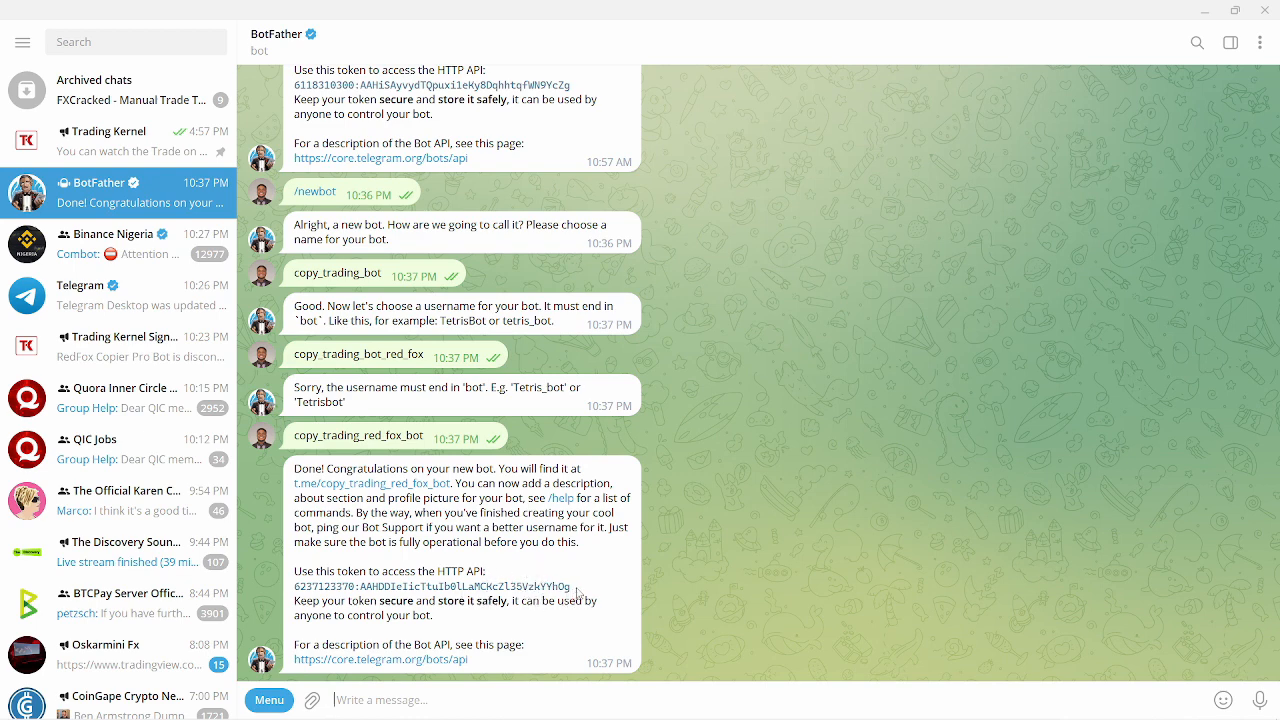
# - Copy the new bot's HTTP API token from BotFather's reply and switch to MetaTrader 4
pyautogui.moveTo(574, 588); pyautogui.dragTo(288, 588)
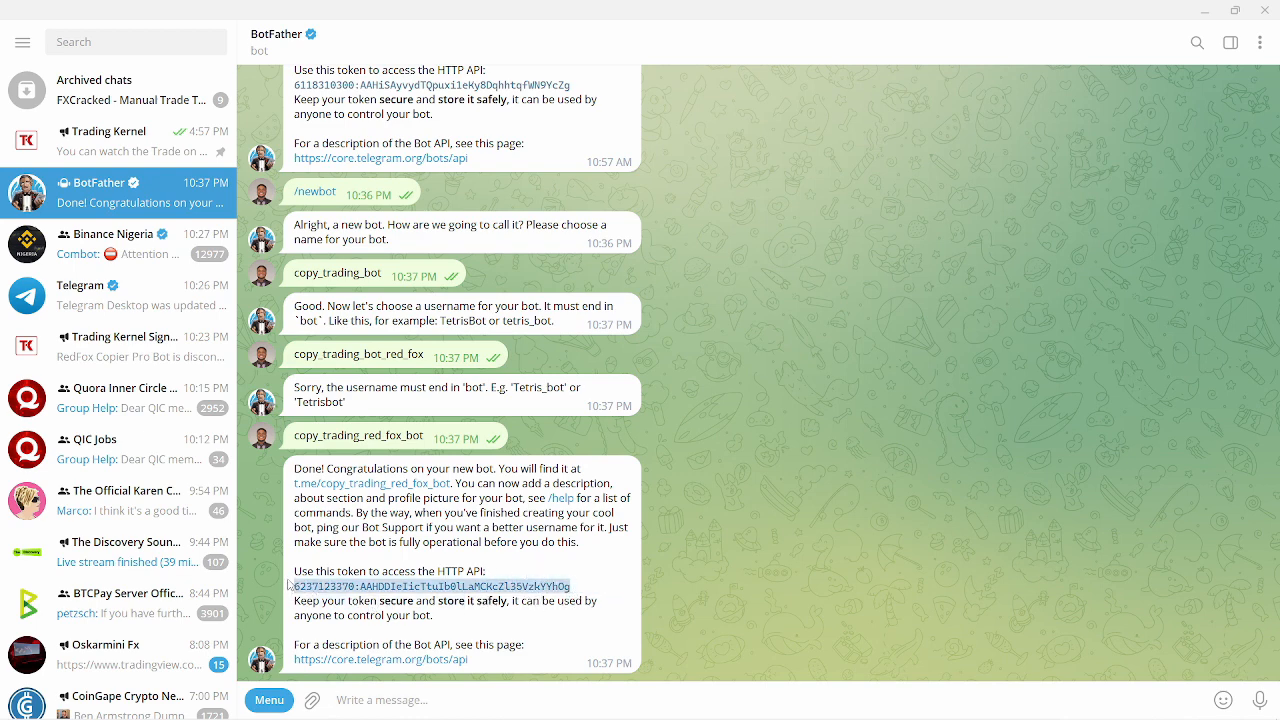
pyautogui.click(1232, 12)
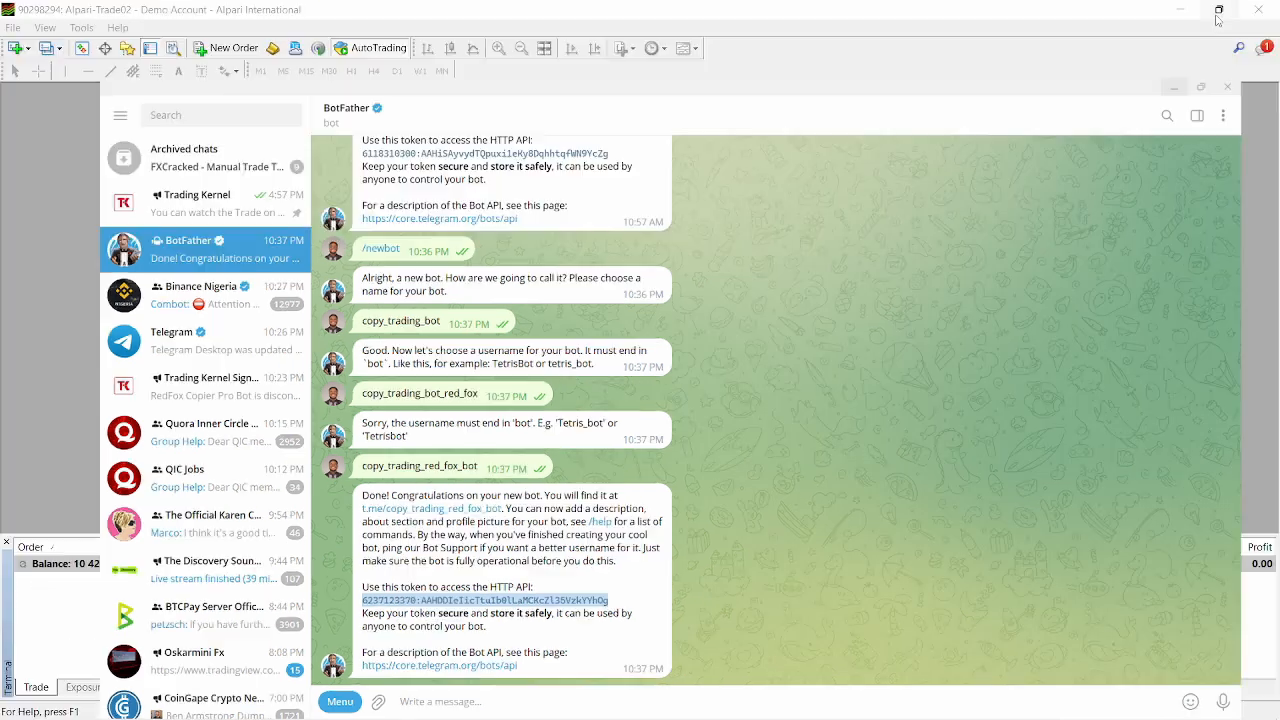
pyautogui.click(1217, 20)
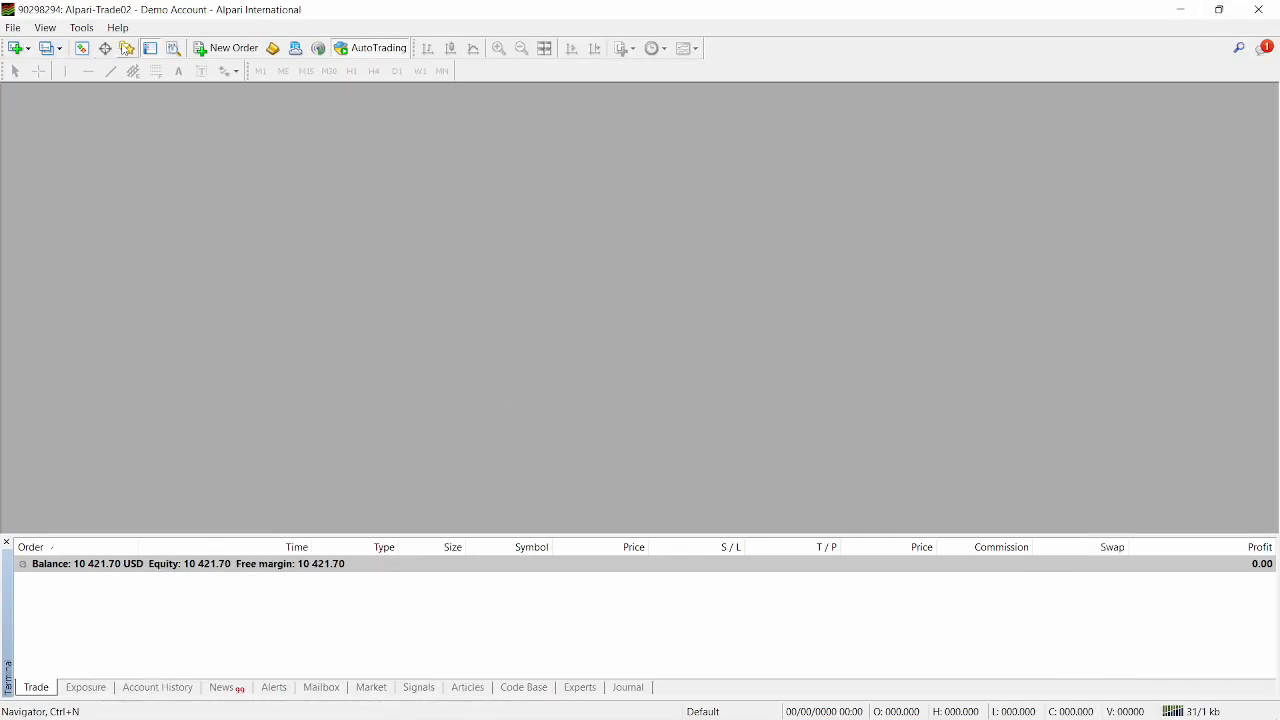
# - Show the Navigator and refresh its list of Expert Advisors
pyautogui.click(127, 48)
pyautogui.rightClick(27, 215)
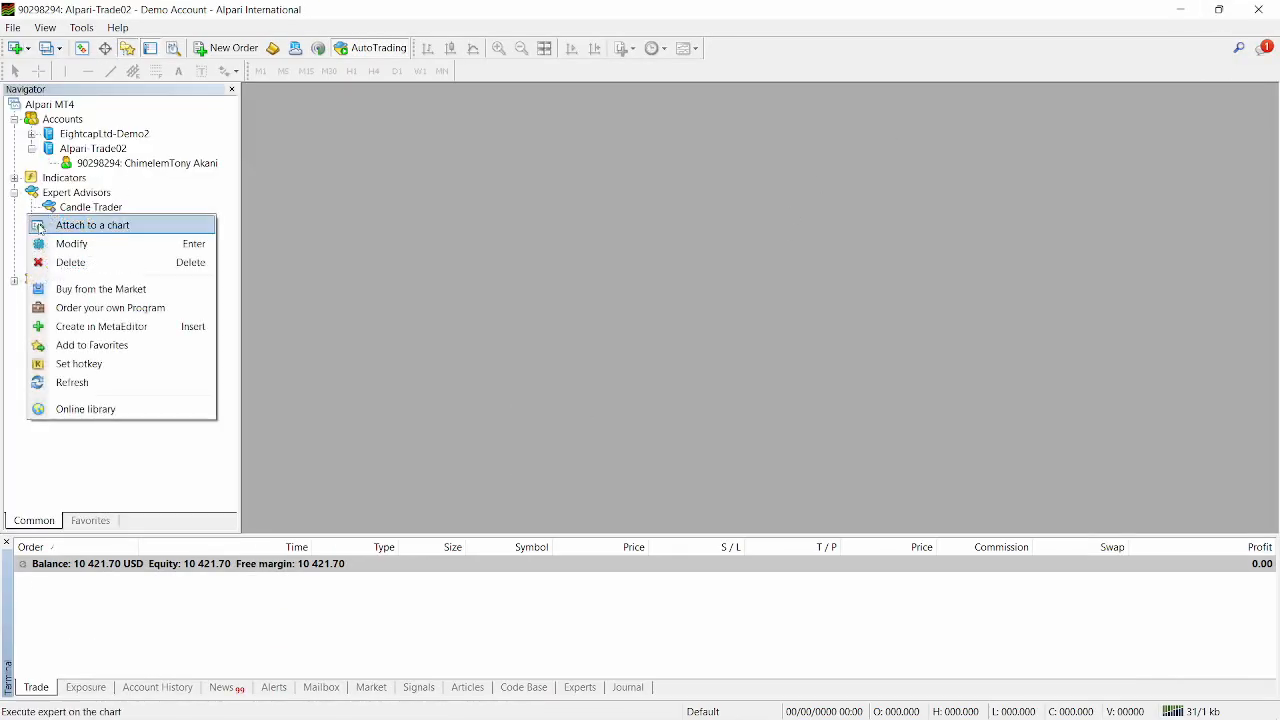
pyautogui.click(94, 380)
# - Open an AUDUSD chart from the Market Watch, maximize it and set its timeframe to M15
pyautogui.click(82, 48)
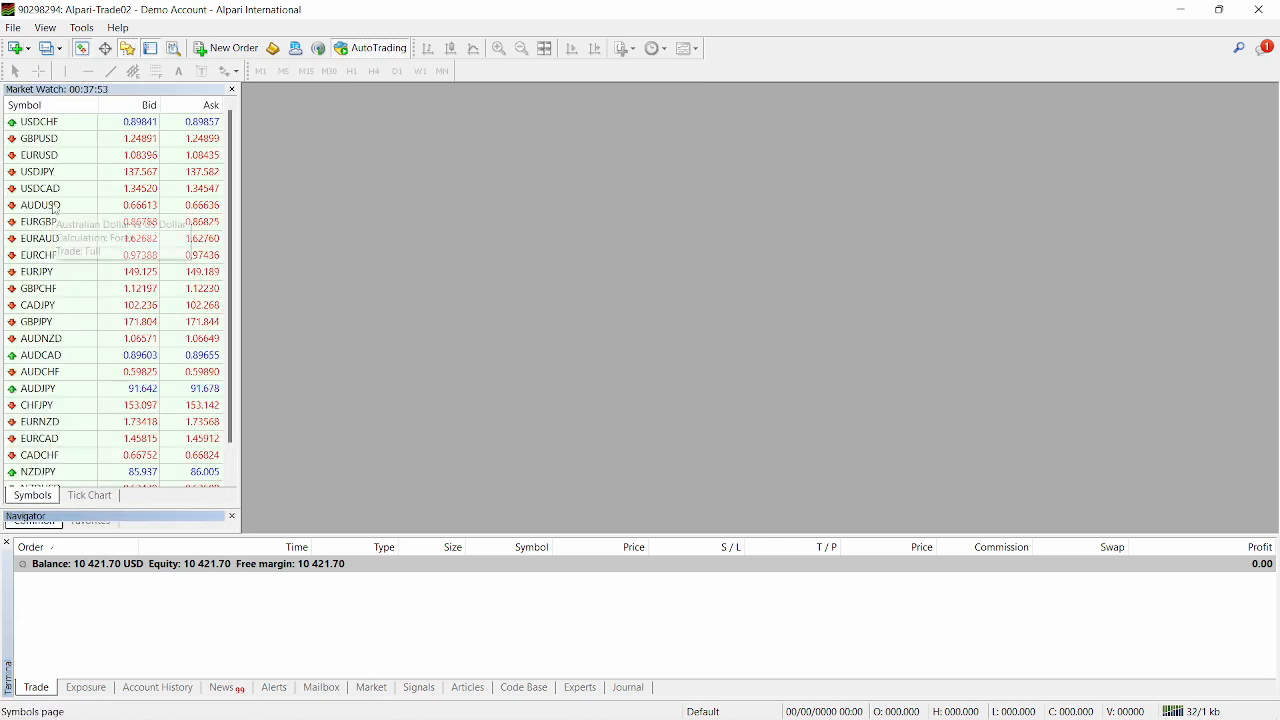
pyautogui.moveTo(55, 206); pyautogui.dragTo(423, 214)
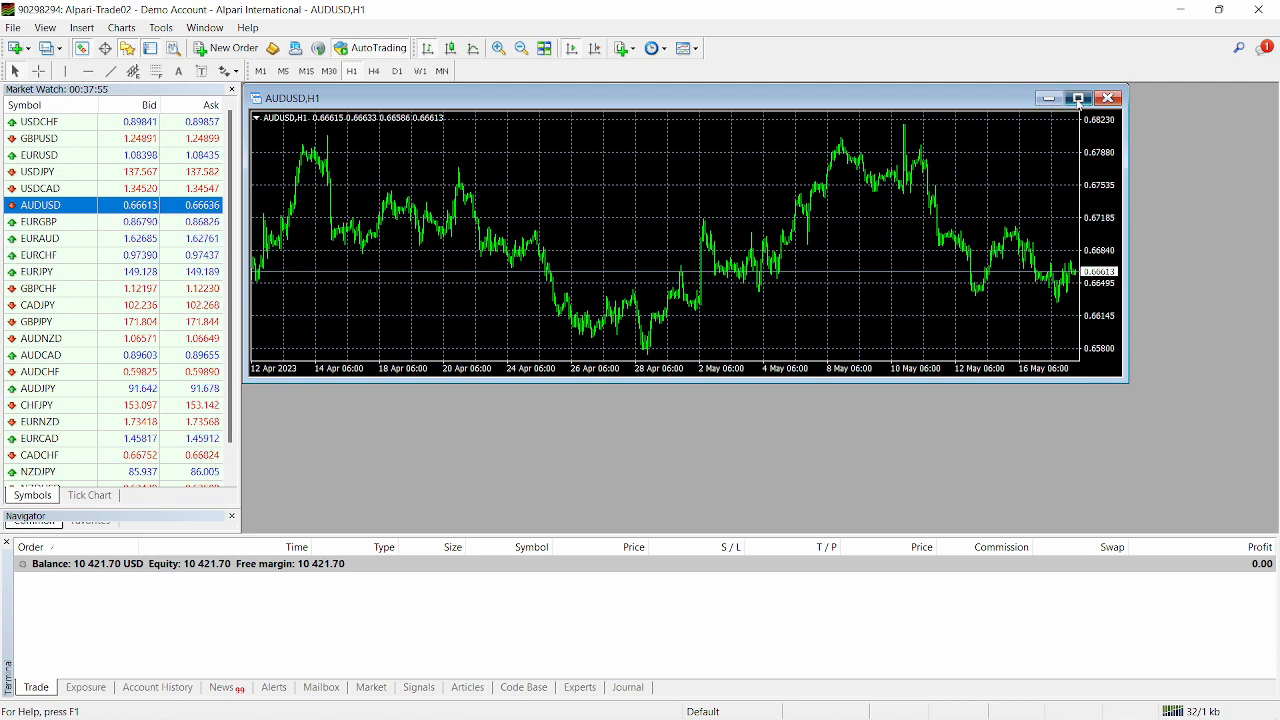
pyautogui.click(1078, 98)
pyautogui.click(307, 71)
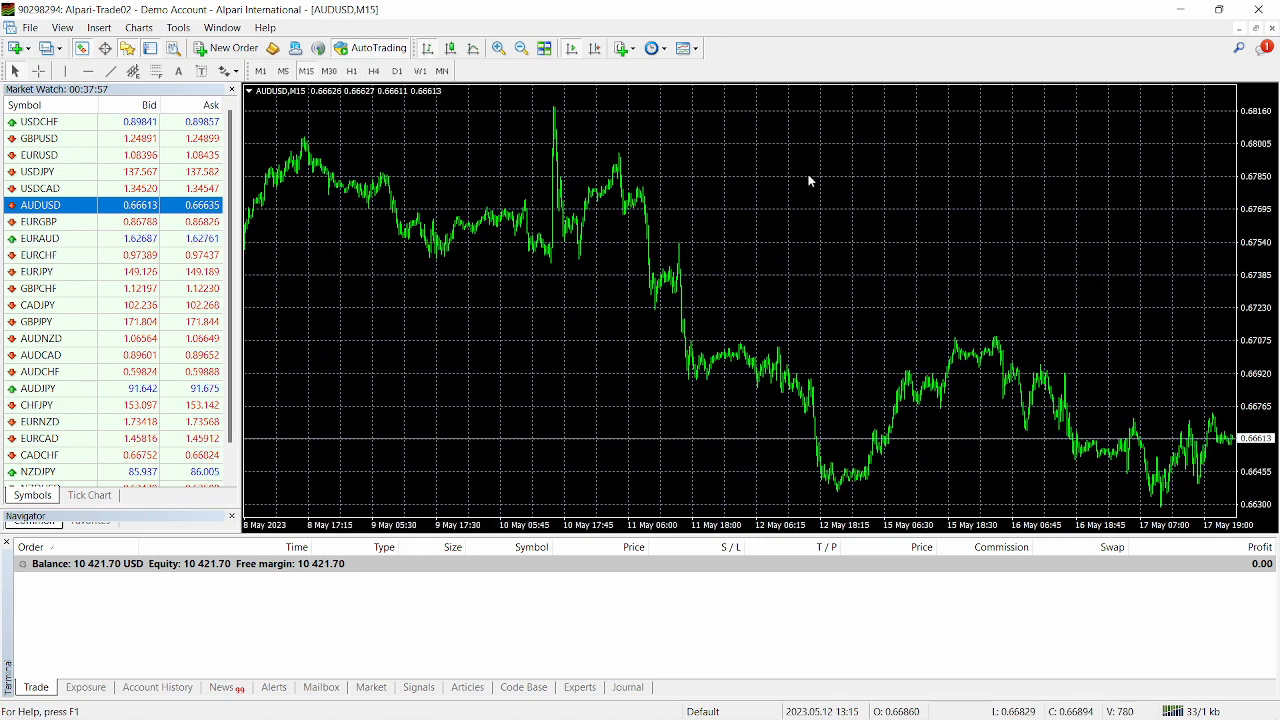
# - Enlarge the AUDUSD chart's bars by two levels and display them as candlesticks
pyautogui.click(498, 48)
pyautogui.click(498, 48)
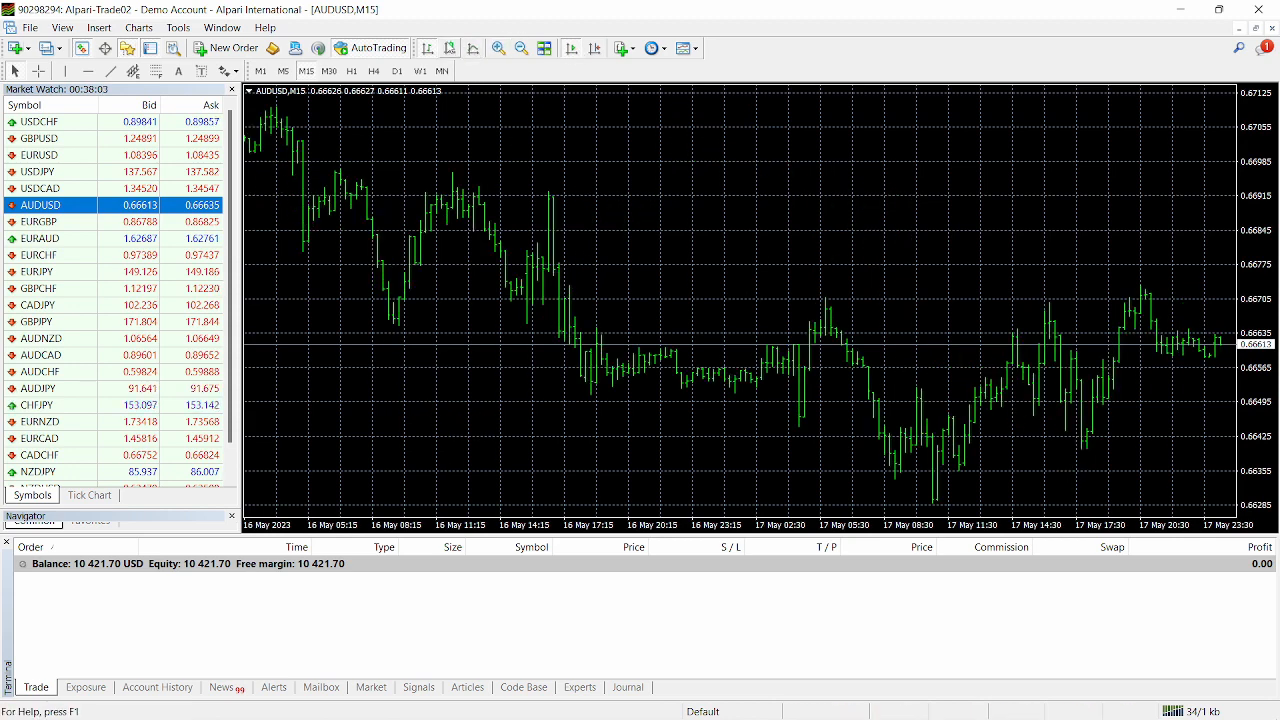
pyautogui.click(450, 48)
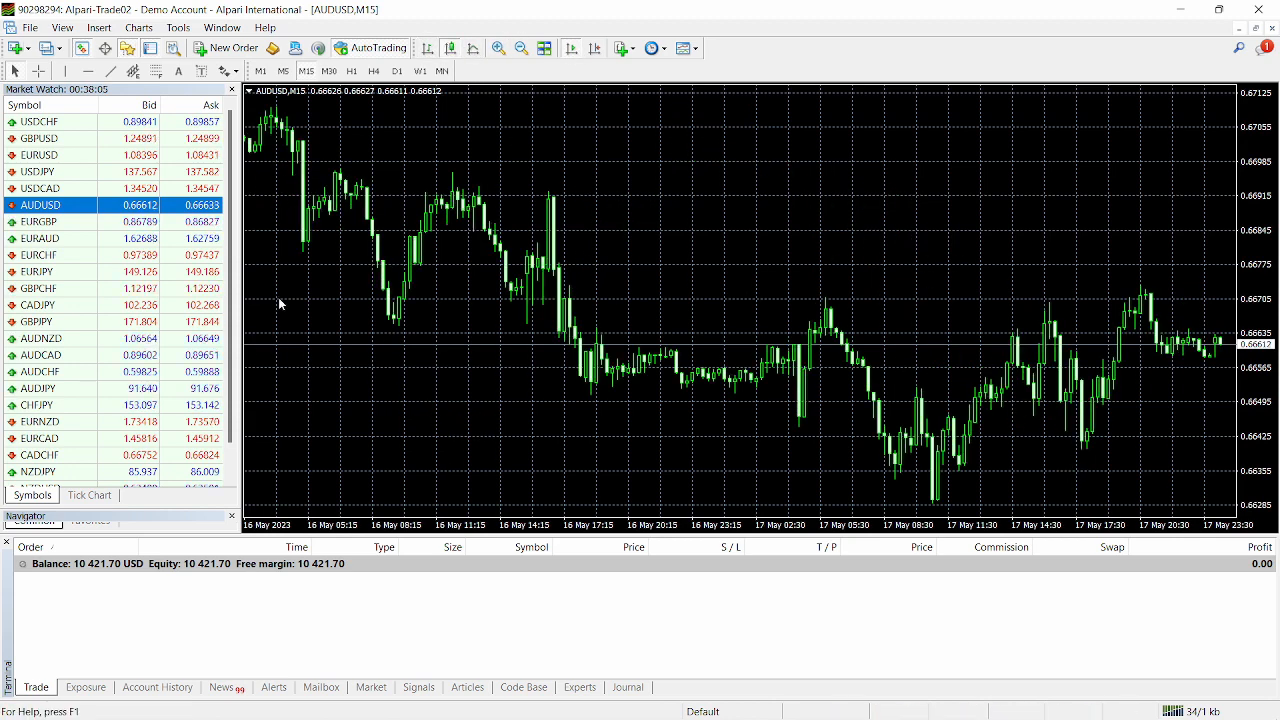
# - Close the Market Watch, refresh the Expert Advisors and attach RedFox Copier Pro to the AUDUSD chart
pyautogui.click(231, 89)
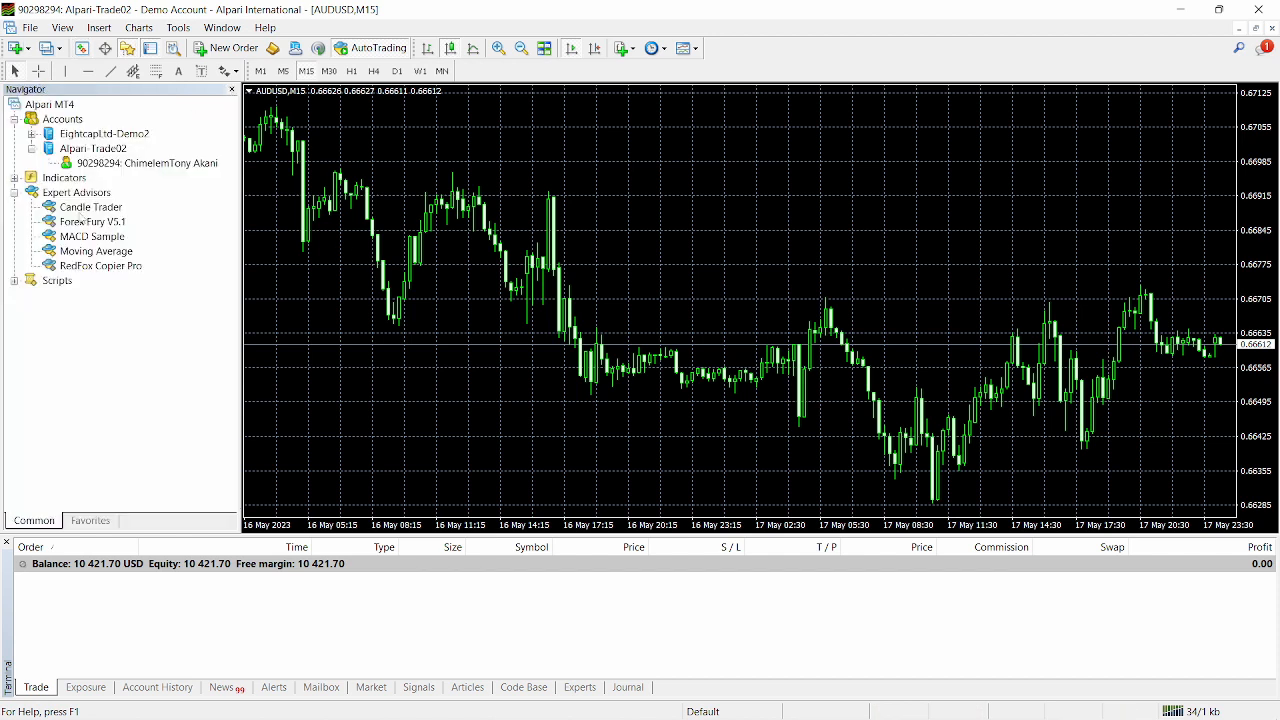
pyautogui.rightClick(26, 236)
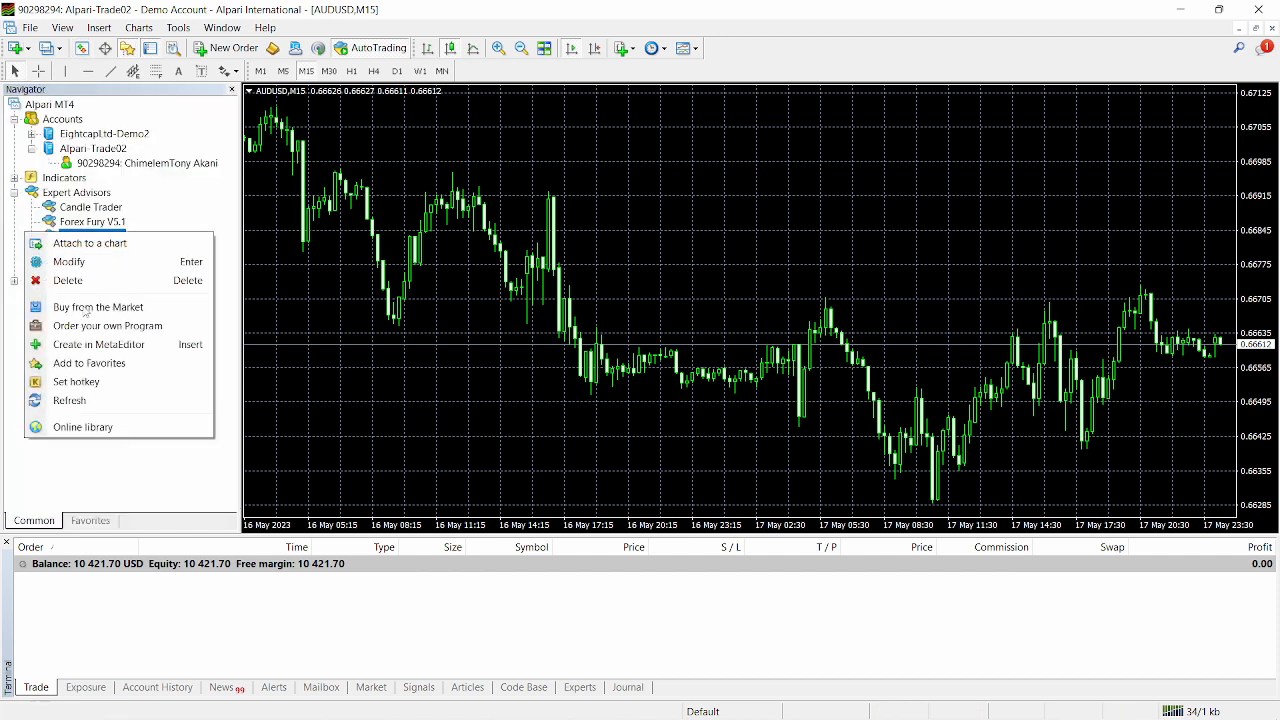
pyautogui.click(80, 400)
pyautogui.doubleClick(87, 267)
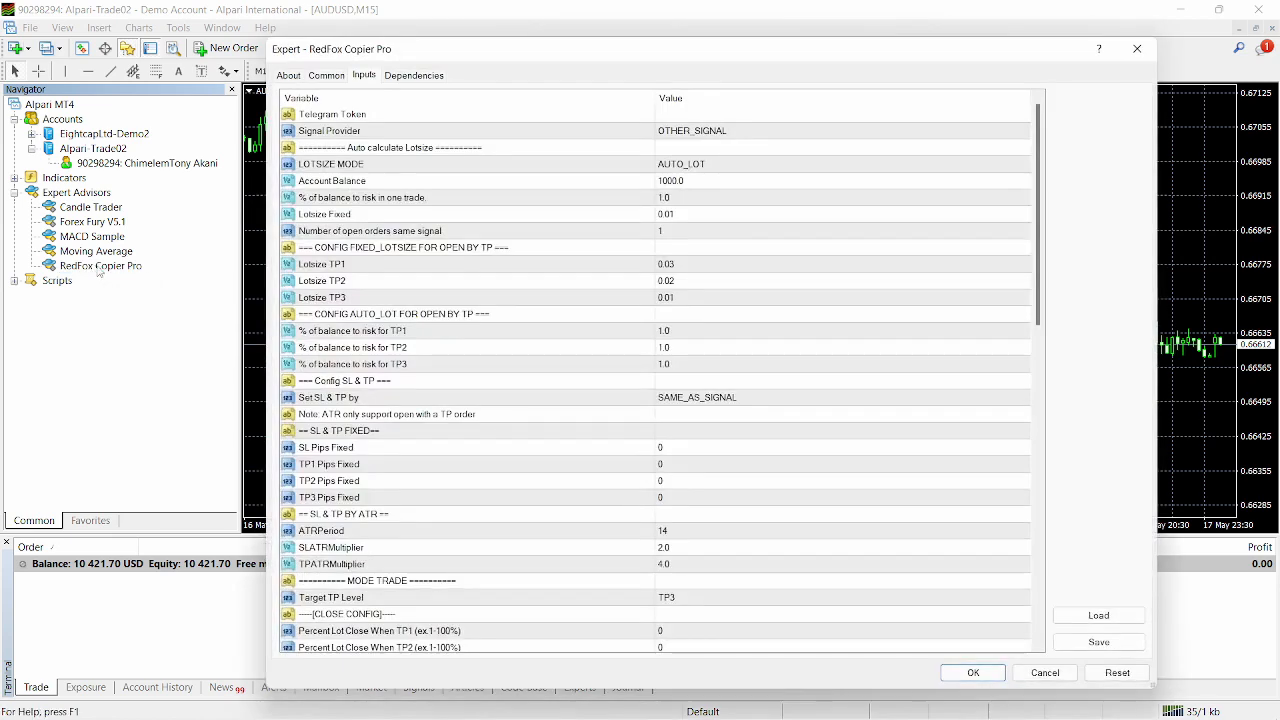
pyautogui.scroll(2, 770, 181)
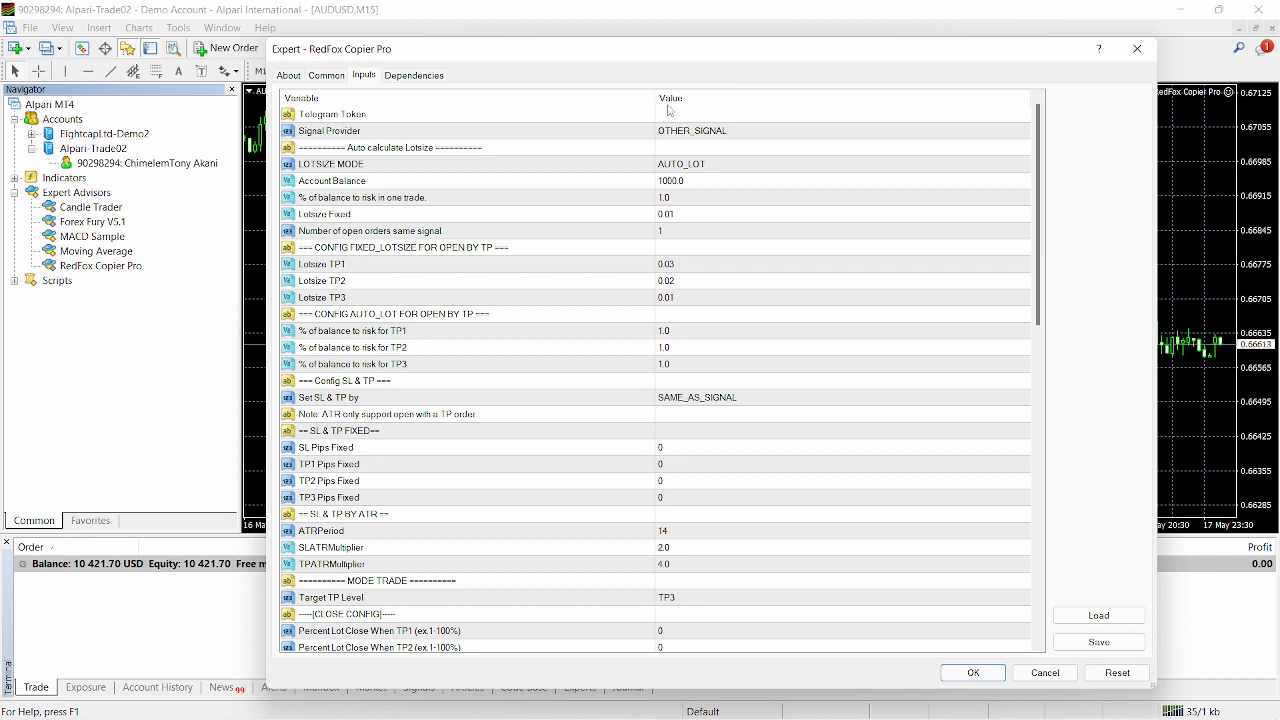
# - Paste the copied bot token as the expert's Telegram Token input
pyautogui.click(683, 116)
pyautogui.click(682, 117)
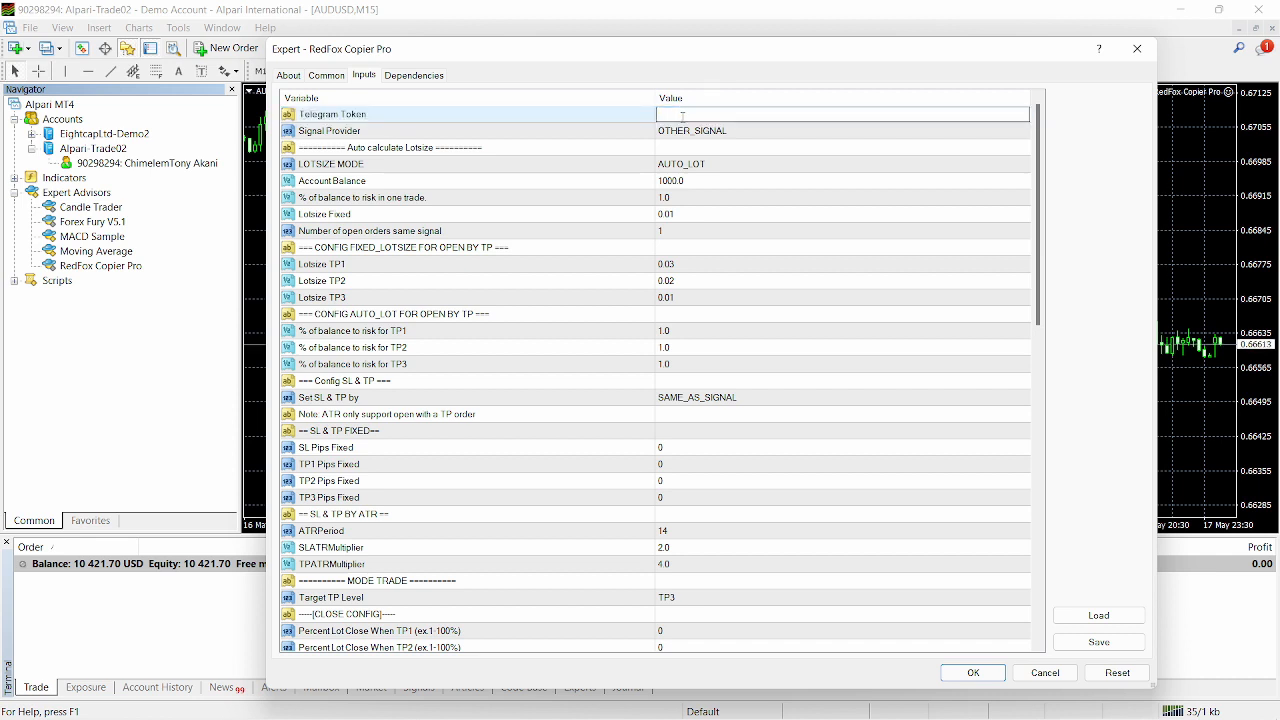
pyautogui.hotkey('ctrl', 'v')
pyautogui.press('Return')
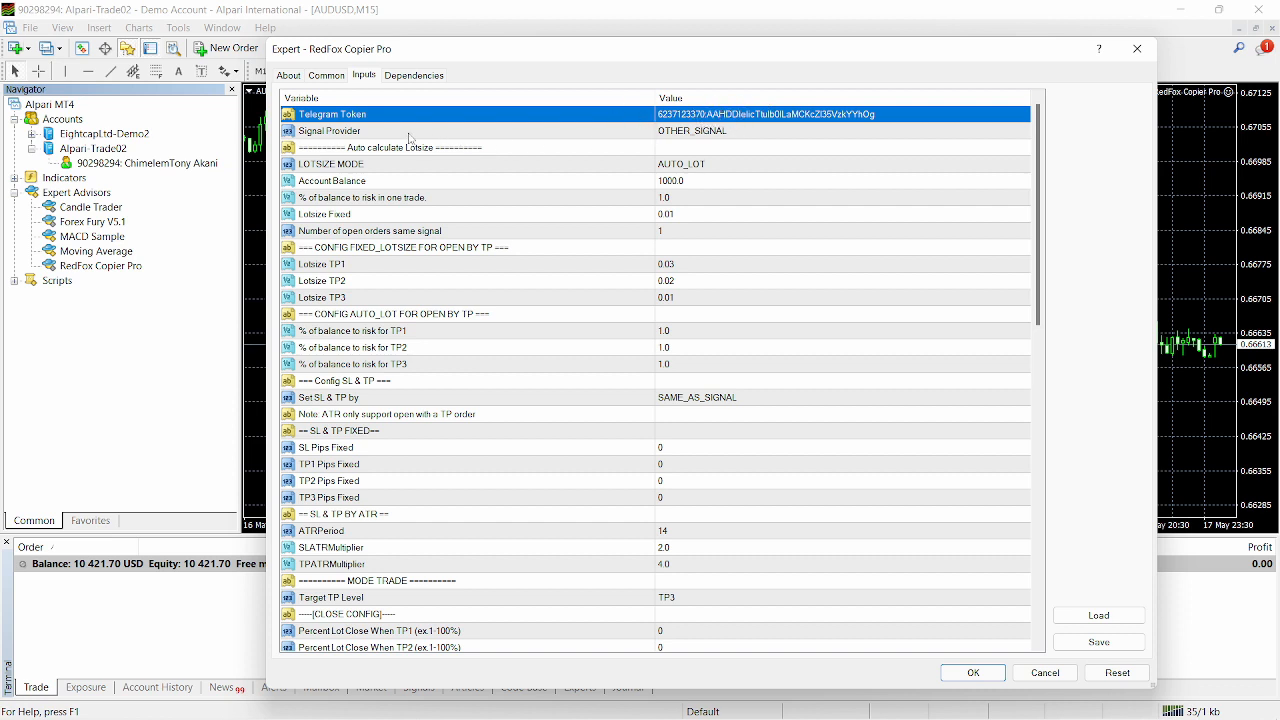
# - Choose OTHER_SIGNAL as the expert's Signal Provider
pyautogui.click(702, 132)
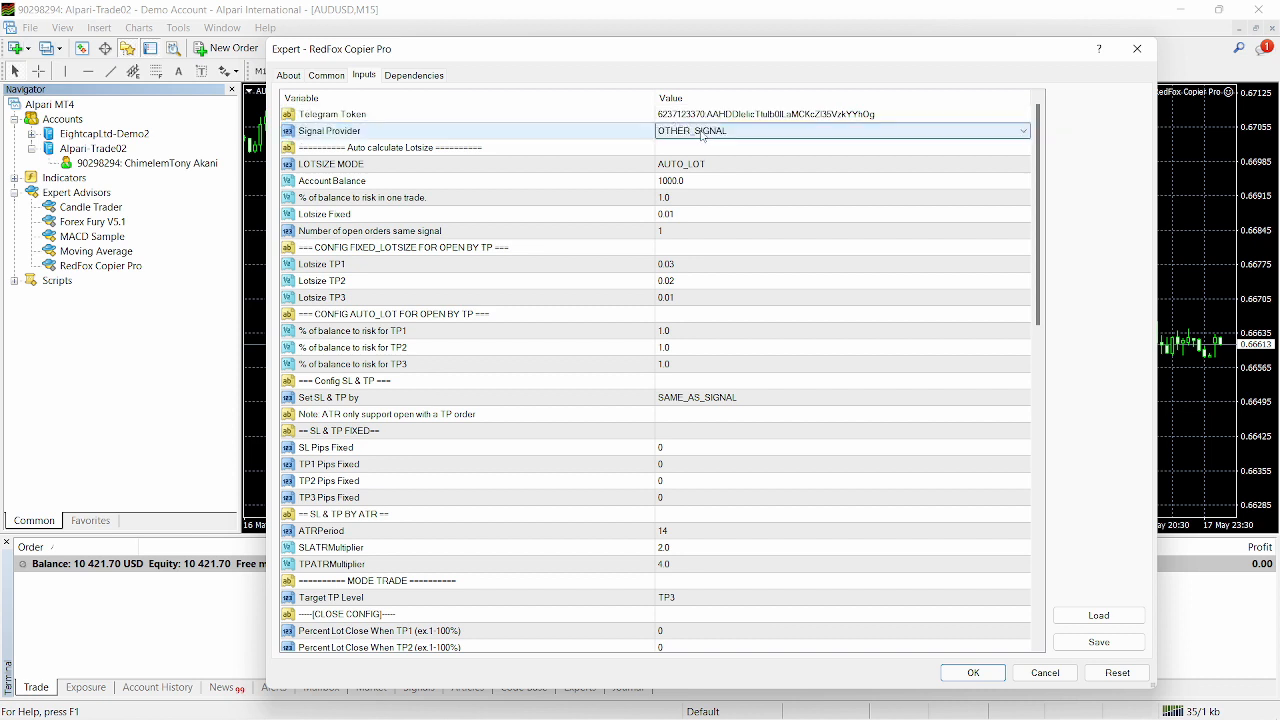
pyautogui.click(705, 131)
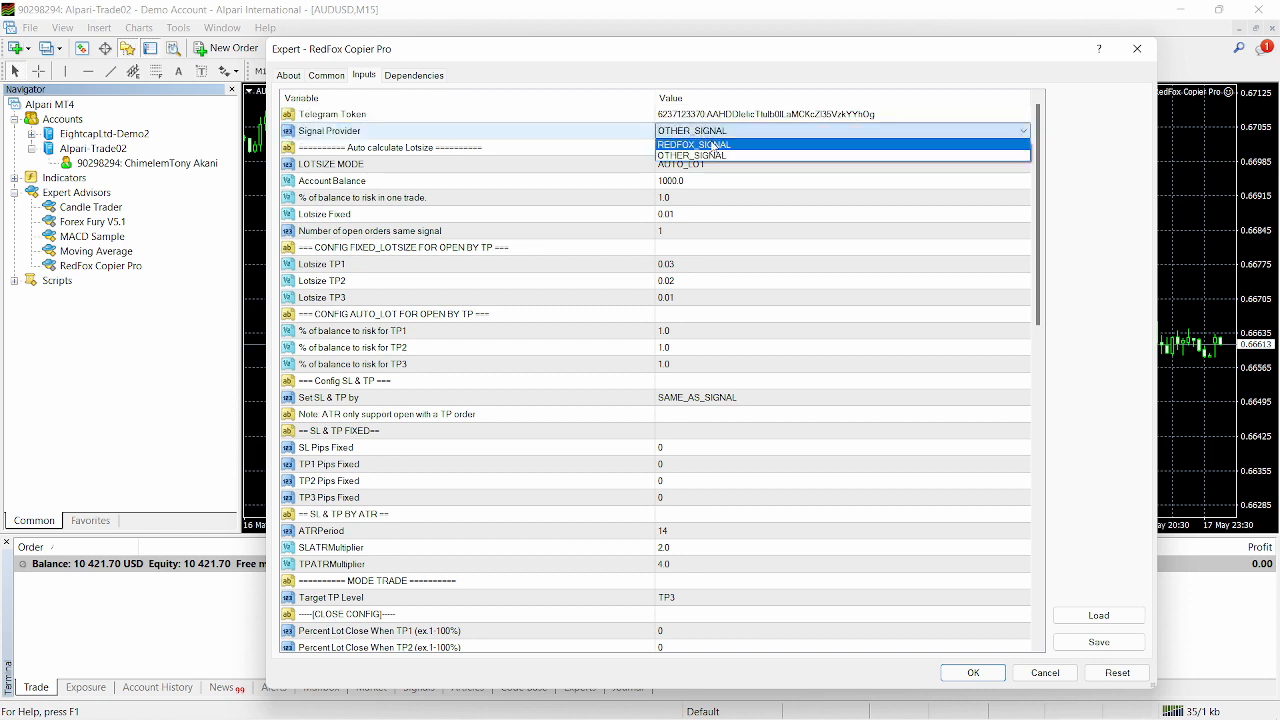
pyautogui.click(695, 156)
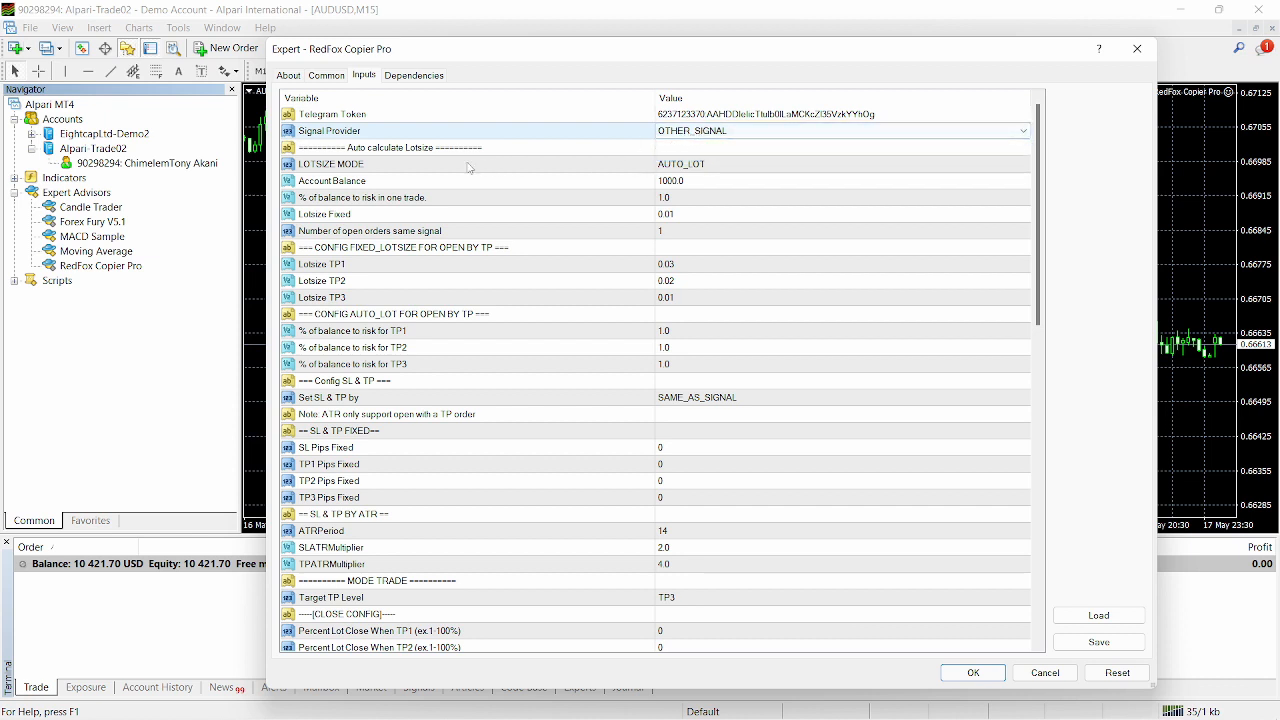
# - Set the percentage of balance to risk in one trade to 0.5
pyautogui.scroll(-1, 686, 165)
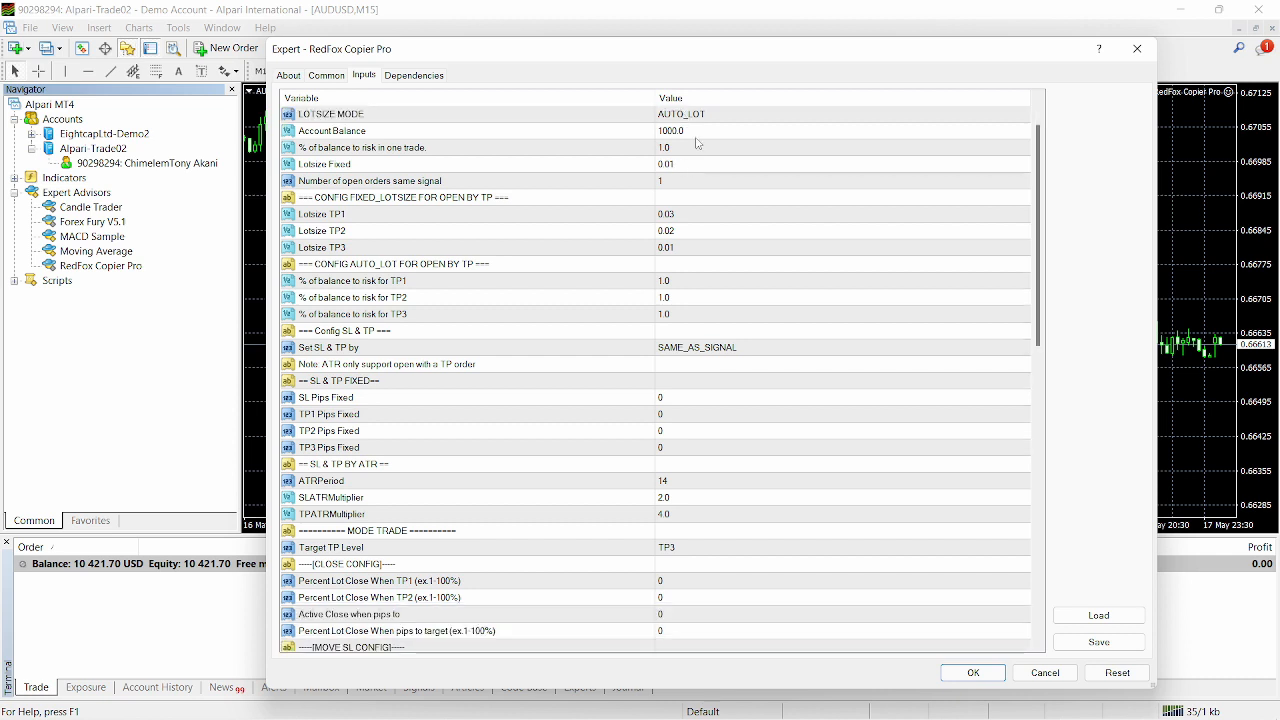
pyautogui.scroll(1, 698, 143)
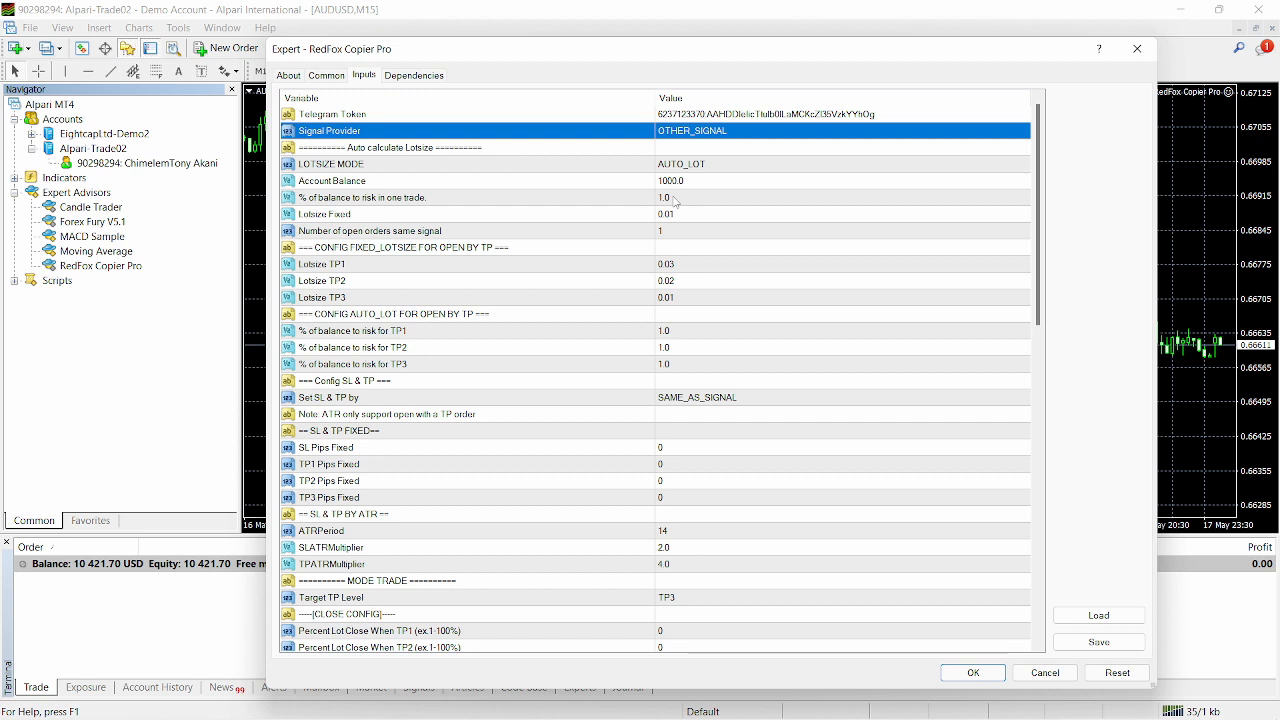
pyautogui.doubleClick(674, 197)
pyautogui.write('0.5')
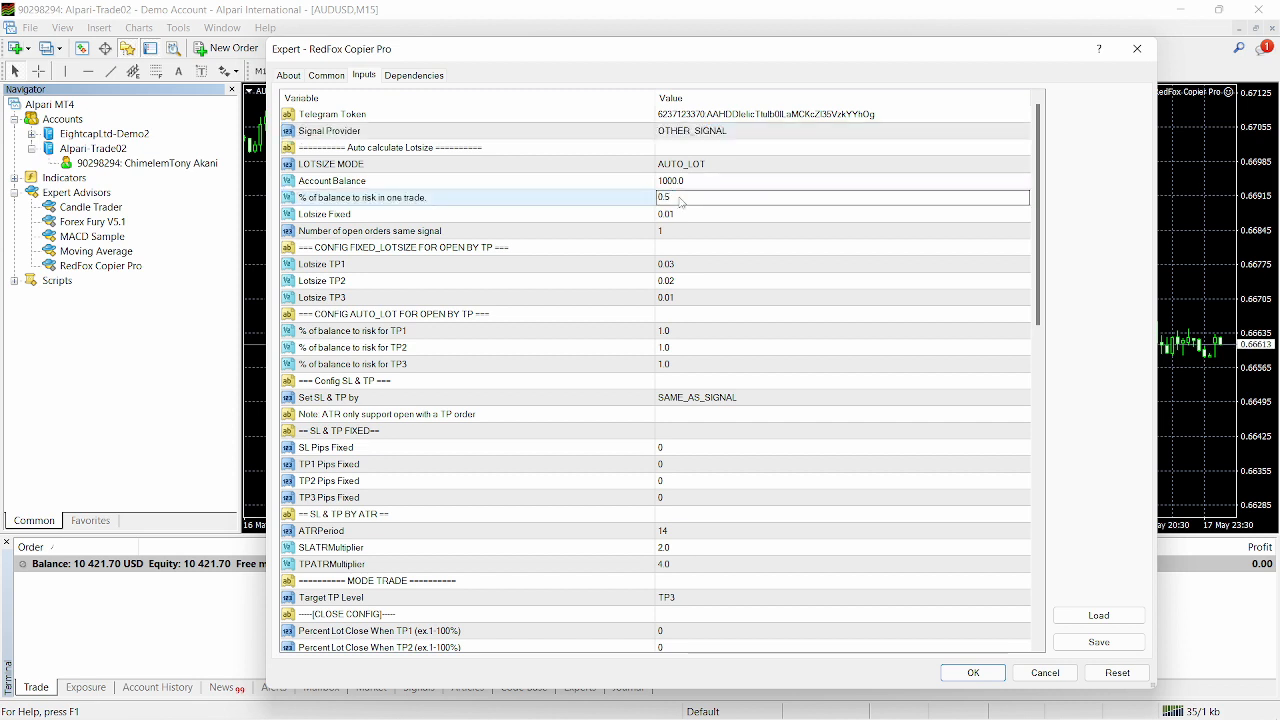
pyautogui.press('Return')
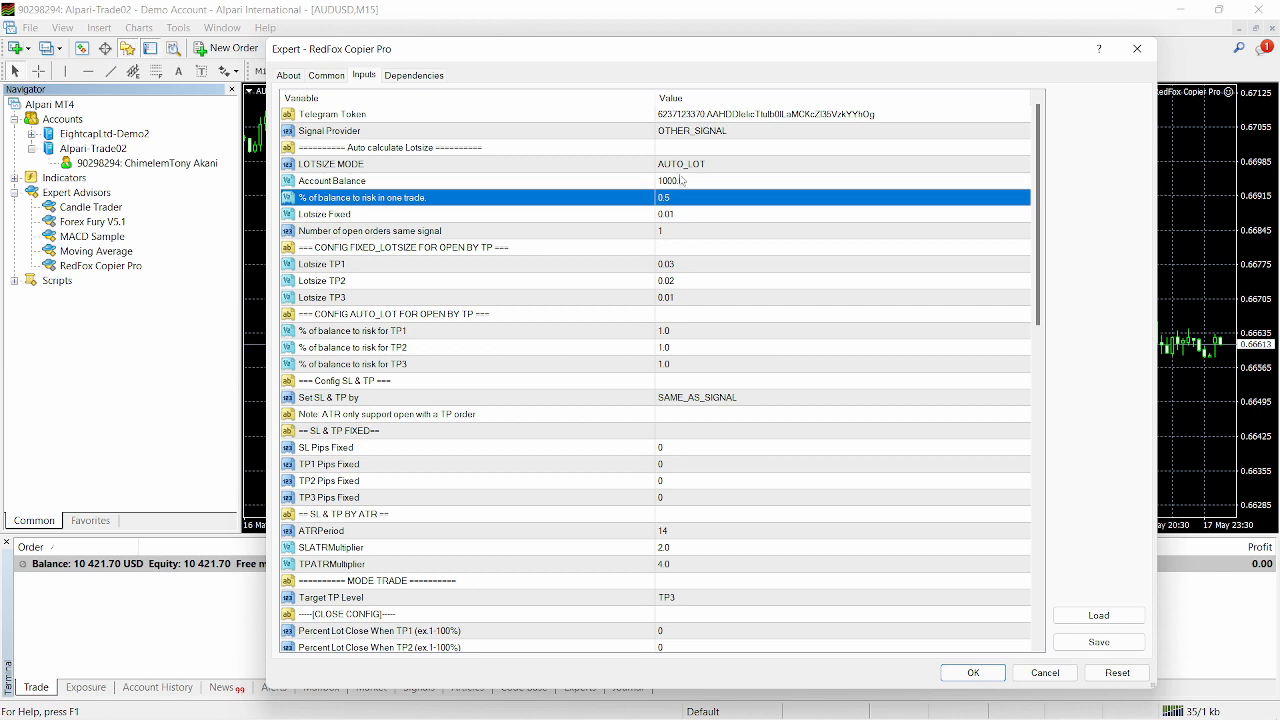
# - Review the available LOTSIZE MODE options and keep AUTO_LOT
pyautogui.click(688, 165)
pyautogui.click(686, 163)
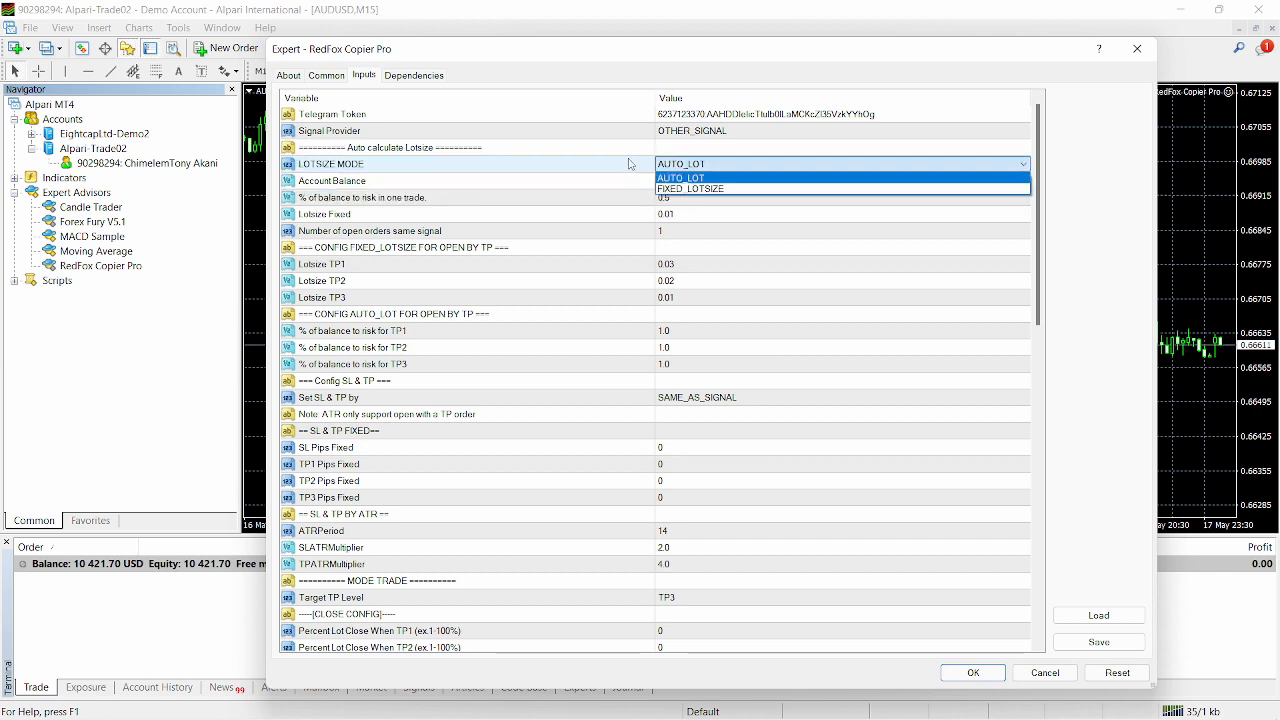
pyautogui.click(628, 163)
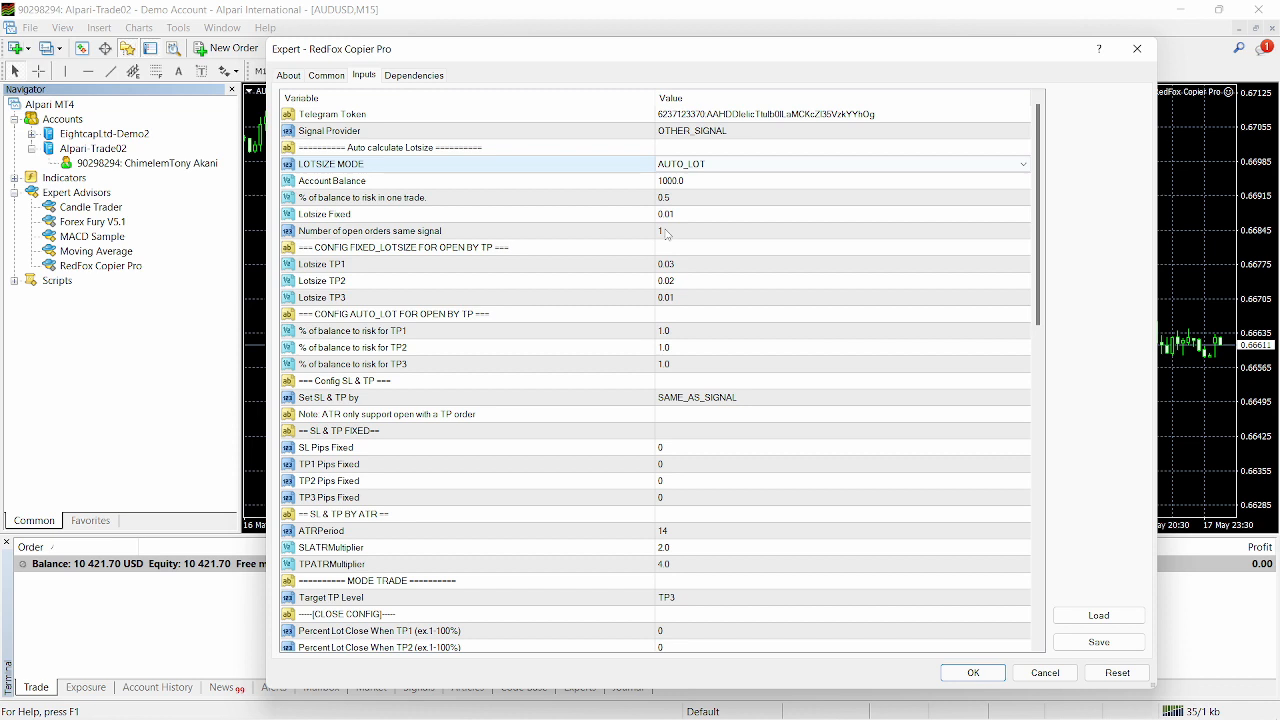
# - Keep the number of open orders for the same signal at 1 and dismiss the Bluetooth notification
pyautogui.doubleClick(667, 231)
pyautogui.press('Return')
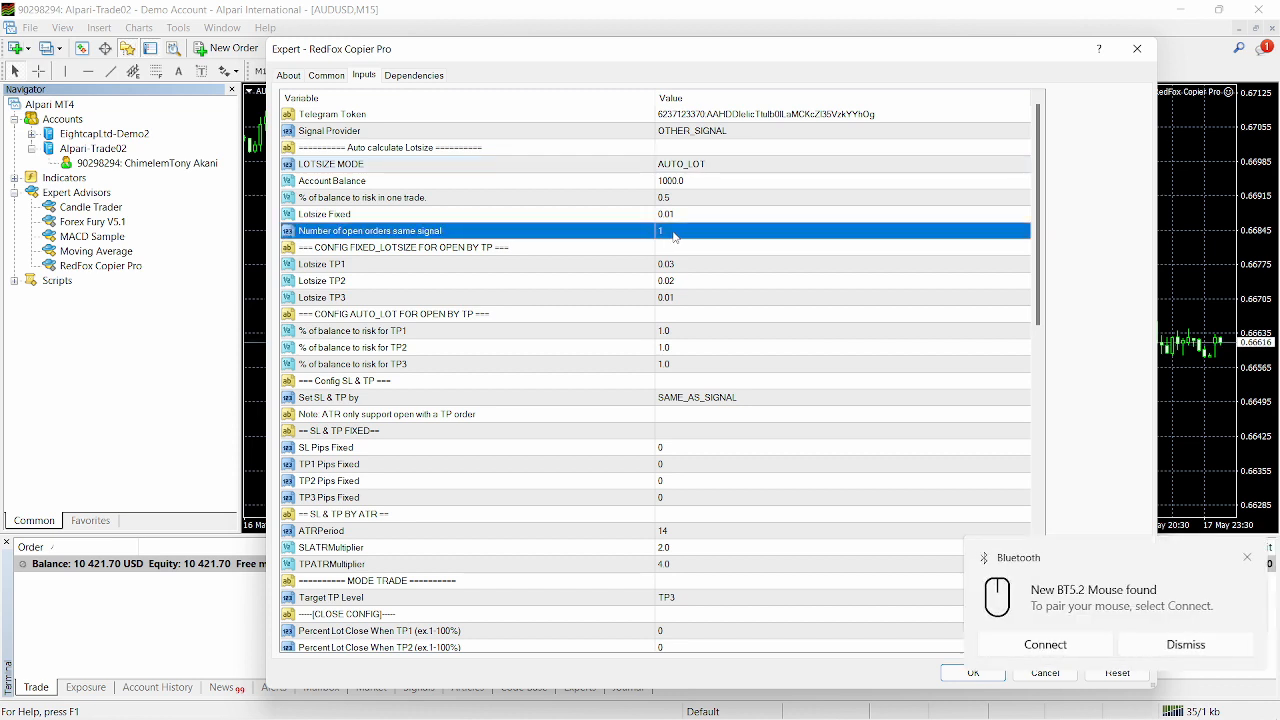
pyautogui.click(1248, 559)
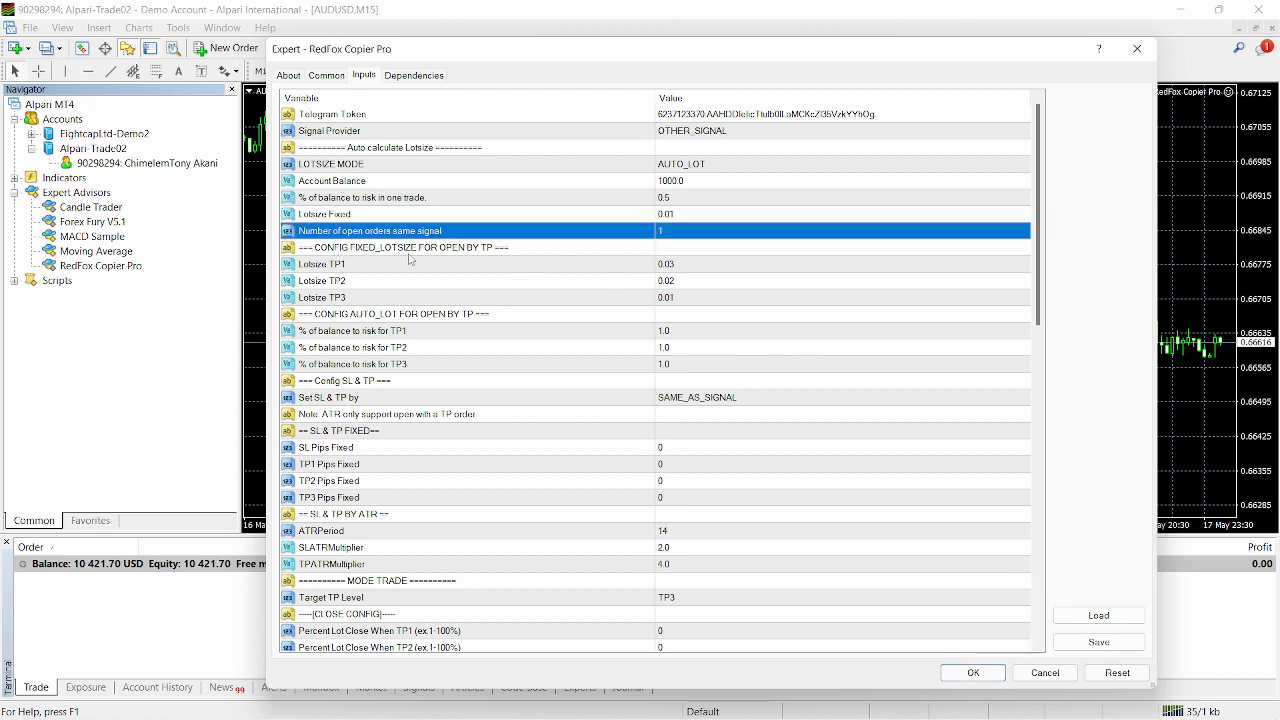
# - Review the lot size and per-TP risk inputs, and choose SAME_AS_SIGNAL for how SL & TP are set
pyautogui.scroll(-1, 719, 273)
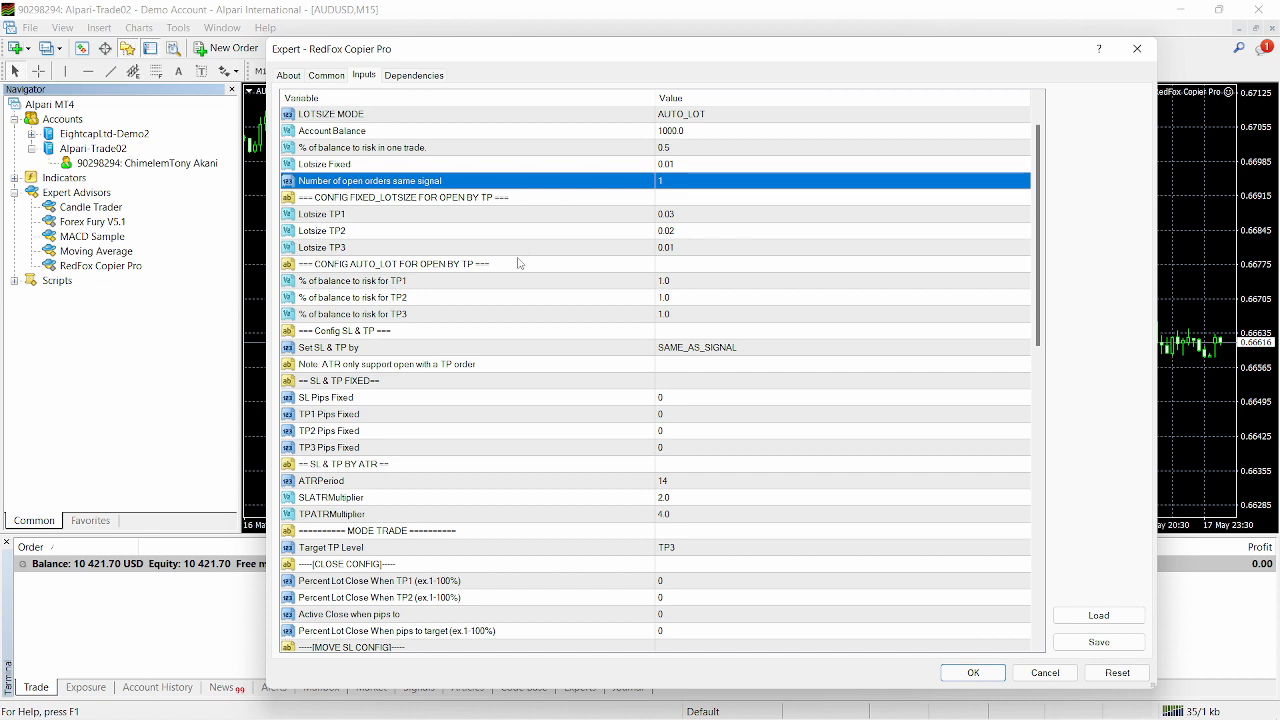
pyautogui.scroll(-1, 681, 264)
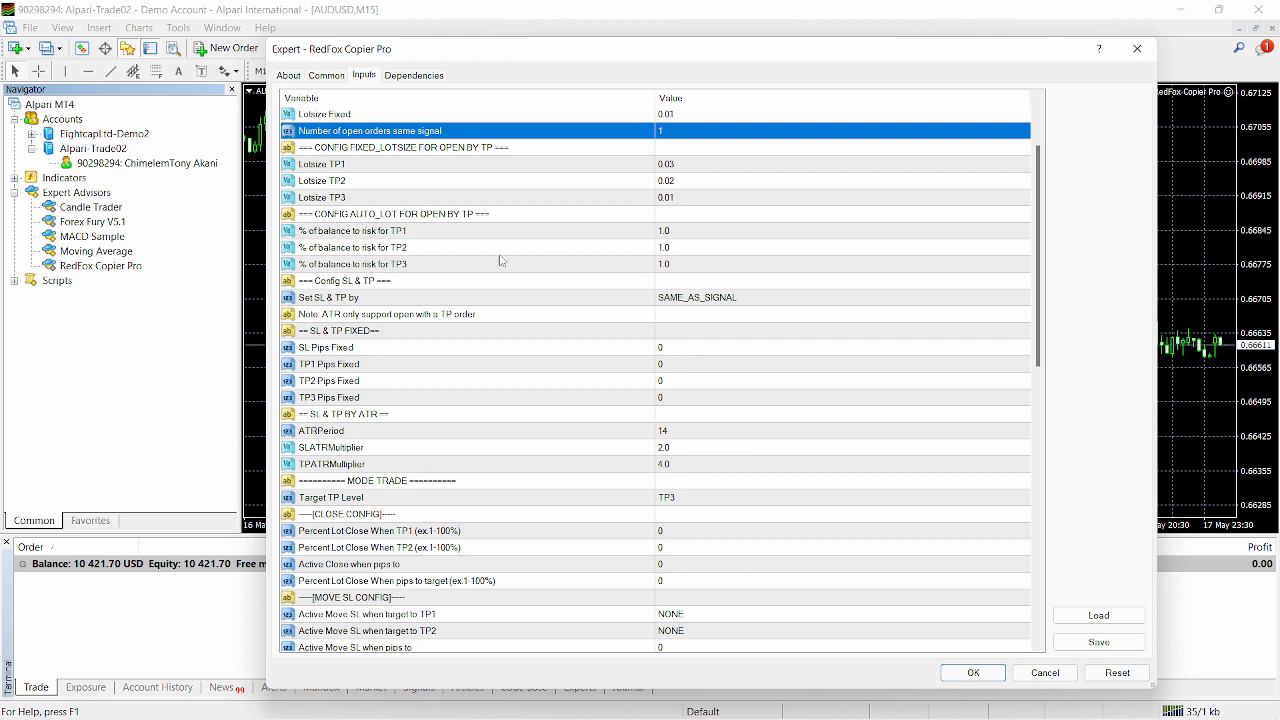
pyautogui.scroll(1, 532, 269)
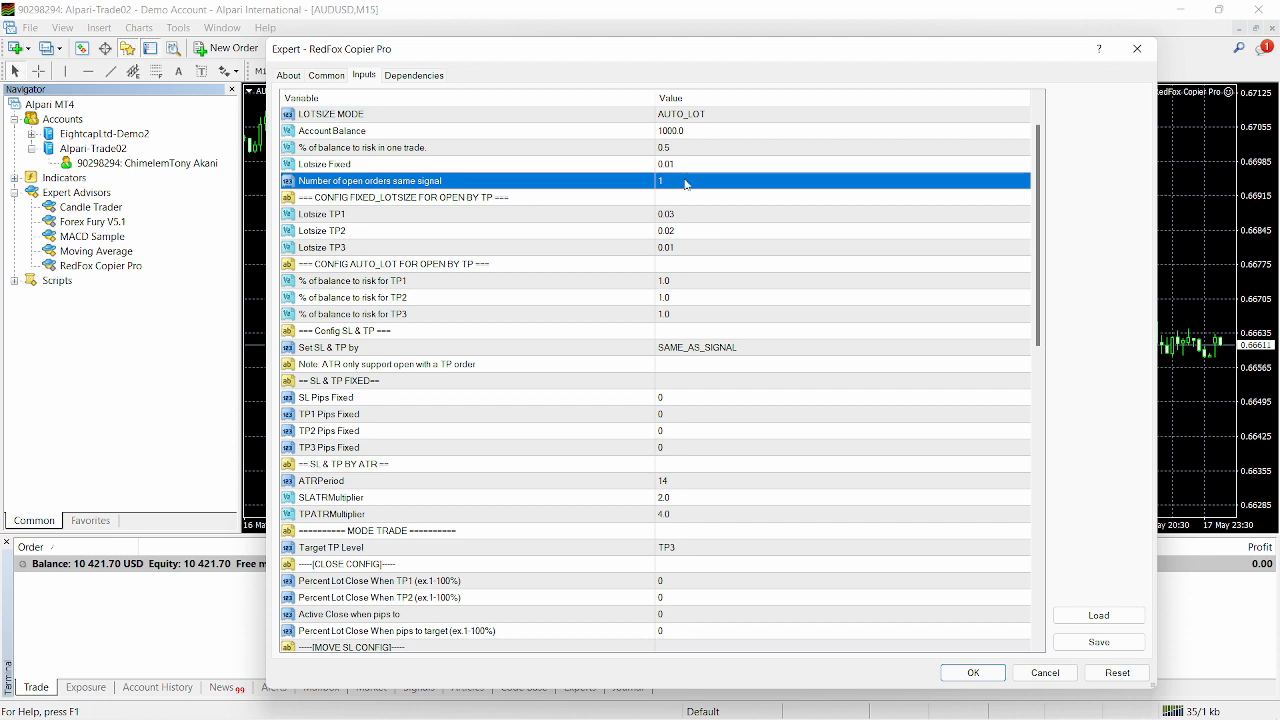
pyautogui.scroll(-1, 705, 218)
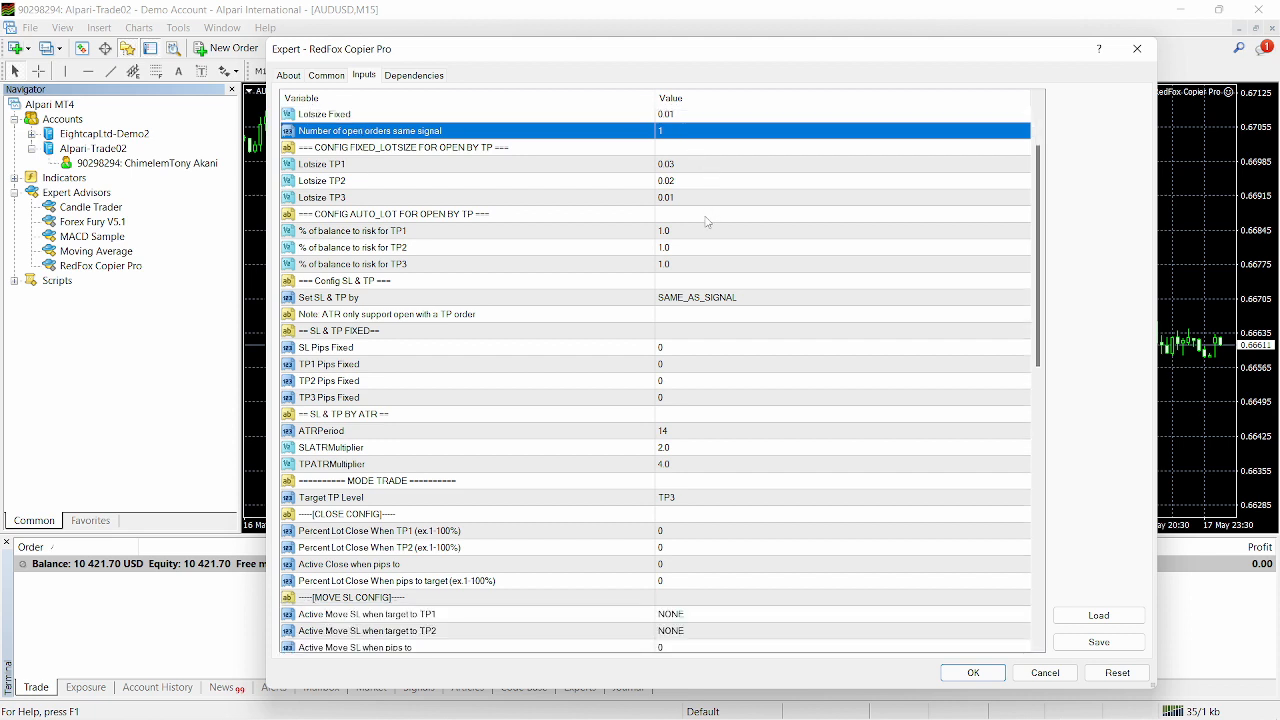
pyautogui.doubleClick(686, 298)
pyautogui.click(686, 298)
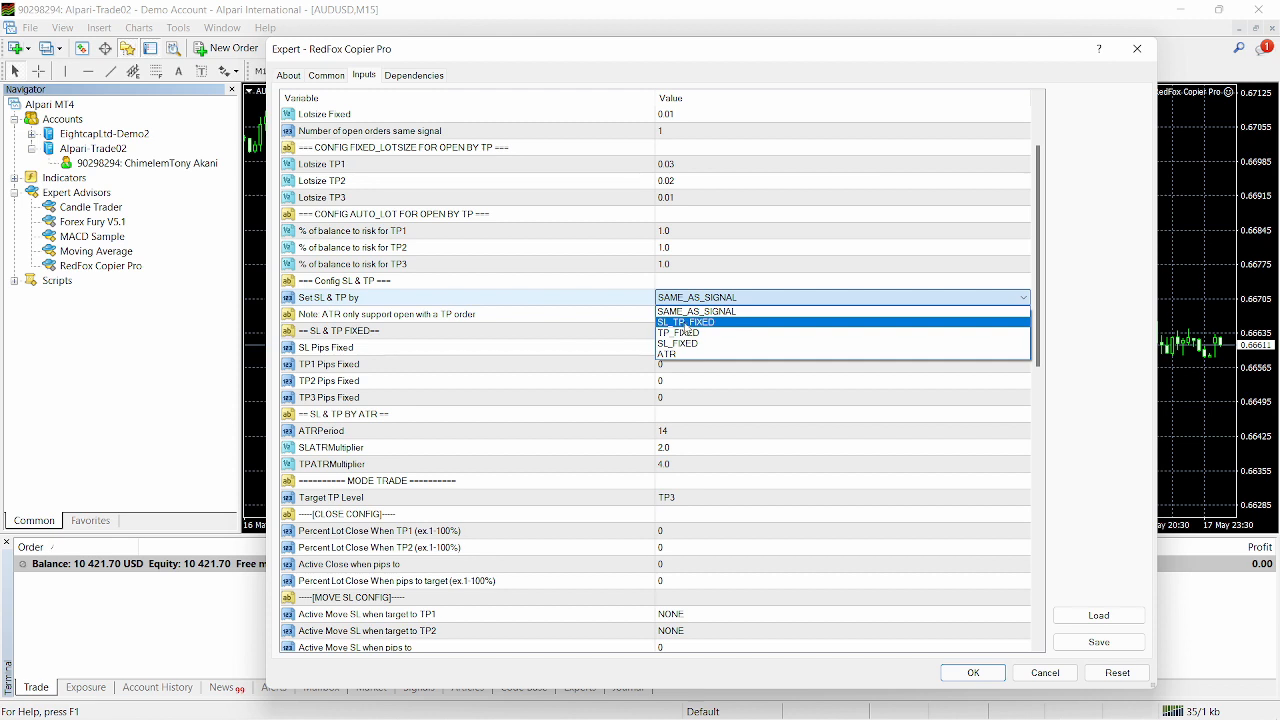
pyautogui.click(700, 310)
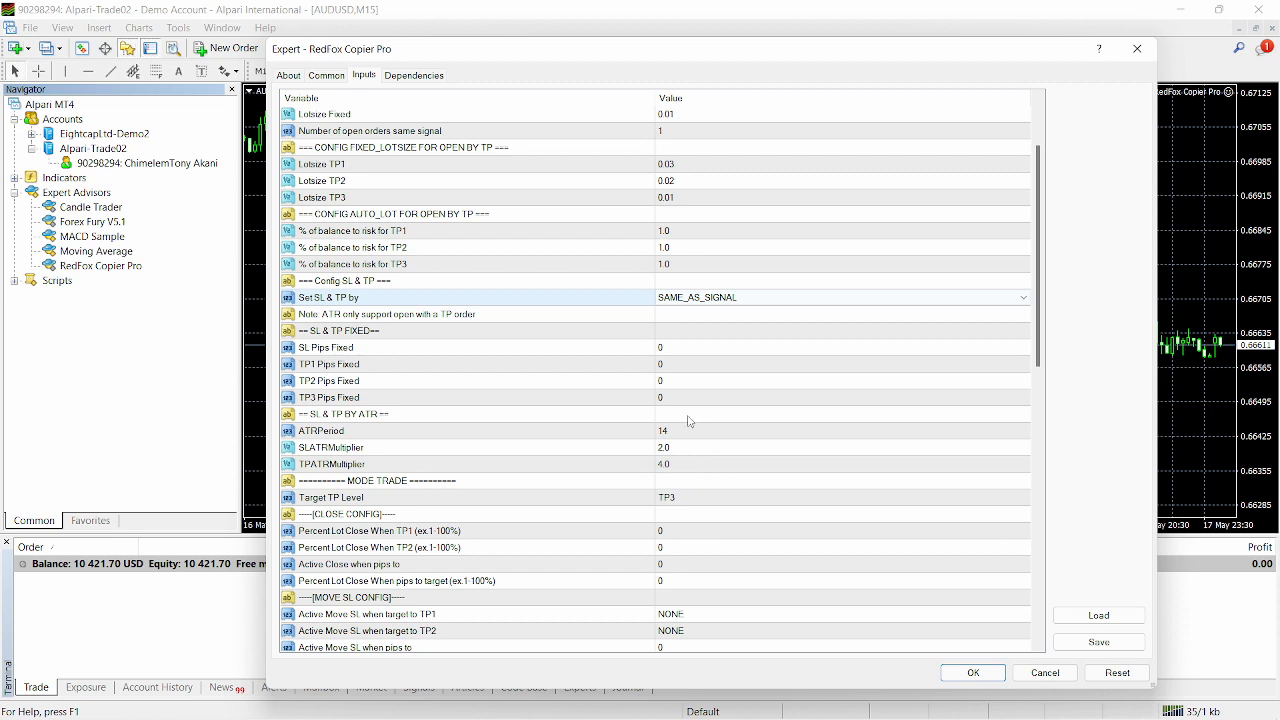
pyautogui.scroll(1, 693, 420)
pyautogui.scroll(-1, 694, 412)
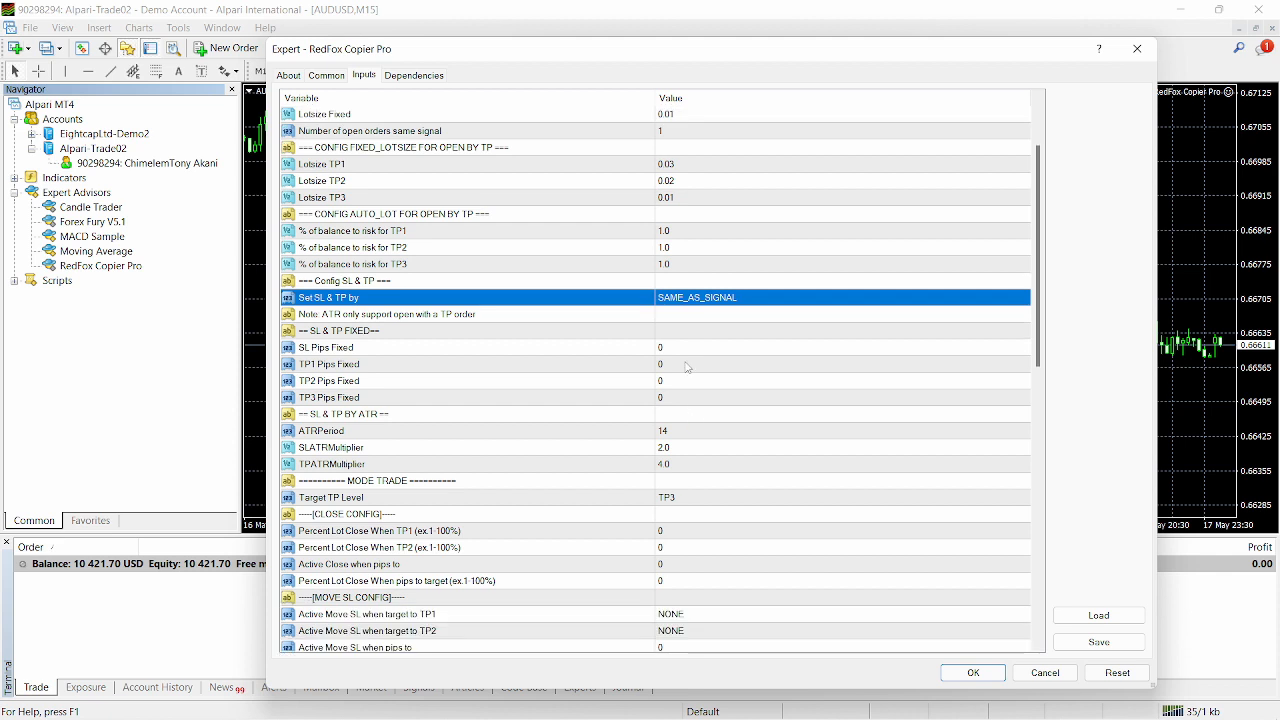
# - Review the remaining SL/TP, trade mode, order, trailing stop and slippage inputs, and keep FILTER TYPE OPEN at BUY_SELL
pyautogui.scroll(-1, 676, 394)
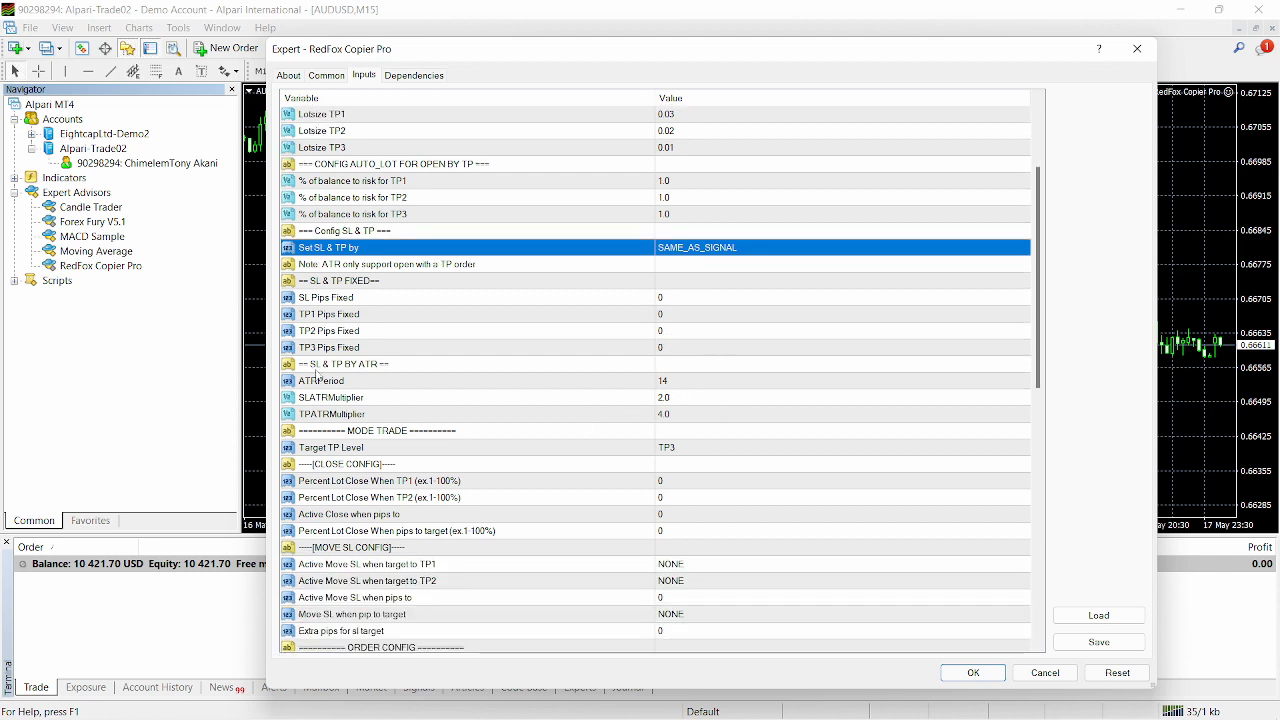
pyautogui.scroll(-2, 760, 397)
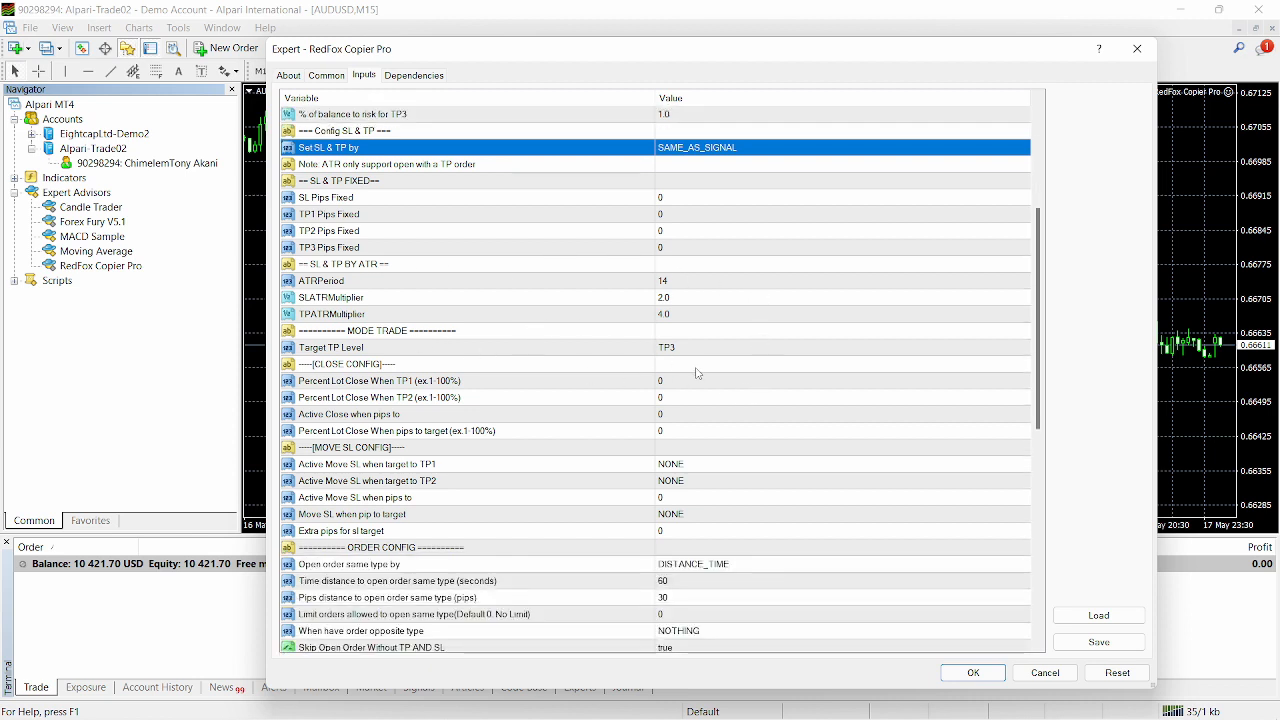
pyautogui.scroll(-4, 720, 365)
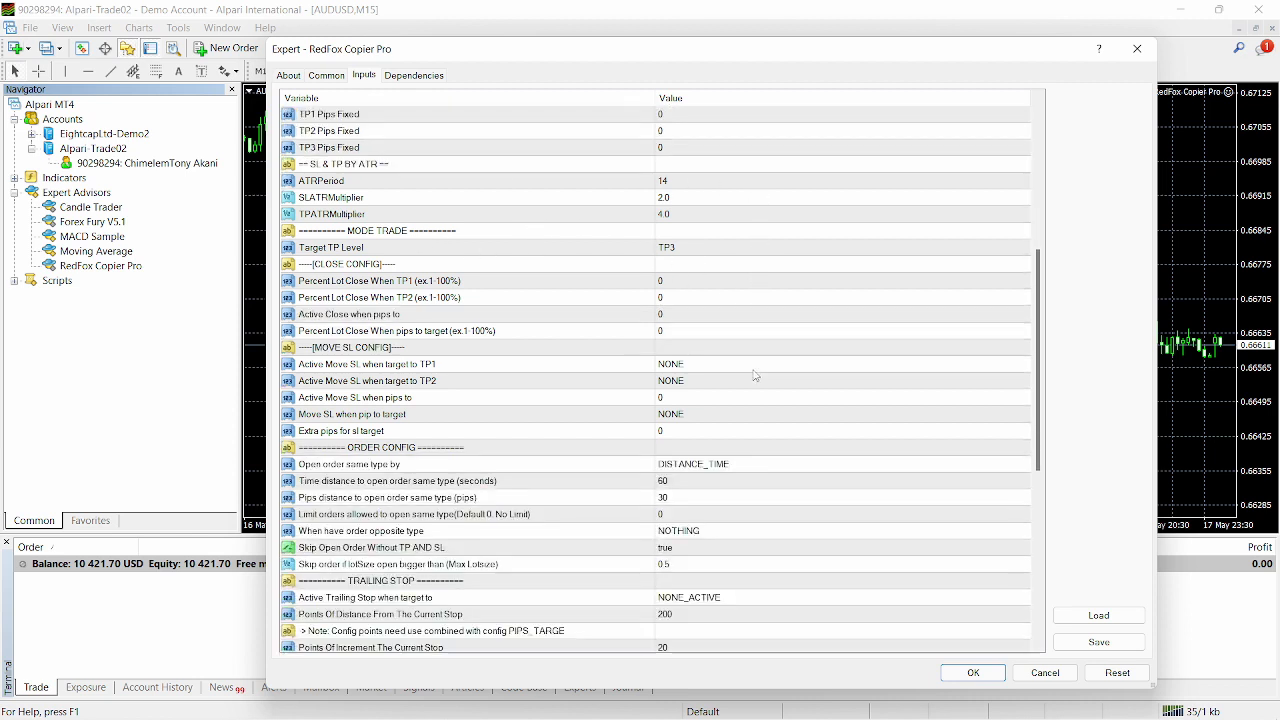
pyautogui.scroll(-3, 755, 375)
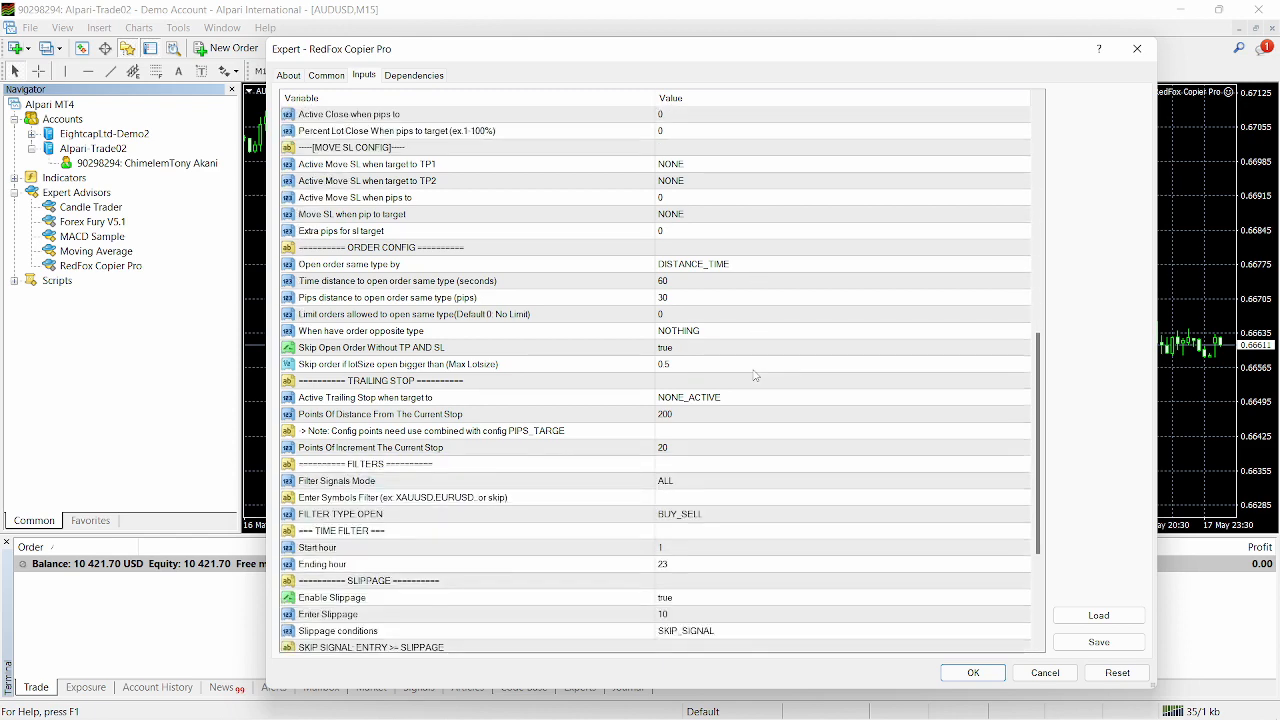
pyautogui.scroll(-3, 755, 375)
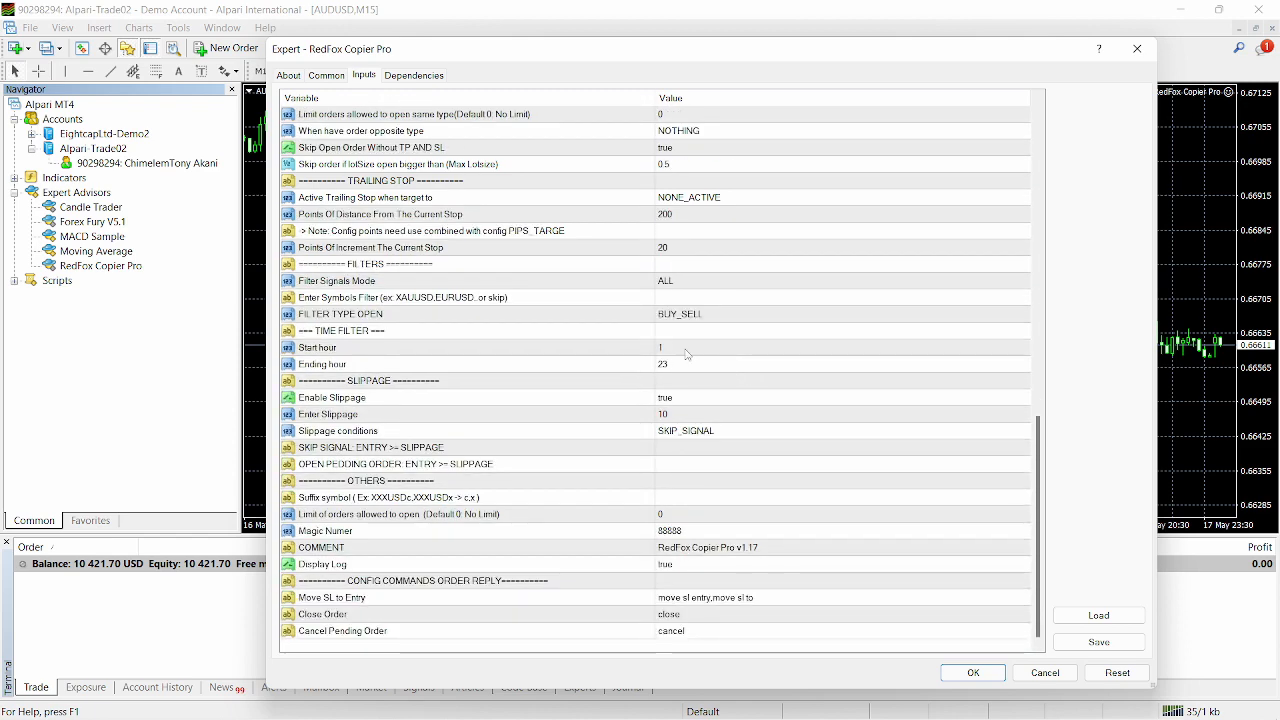
pyautogui.scroll(1, 705, 285)
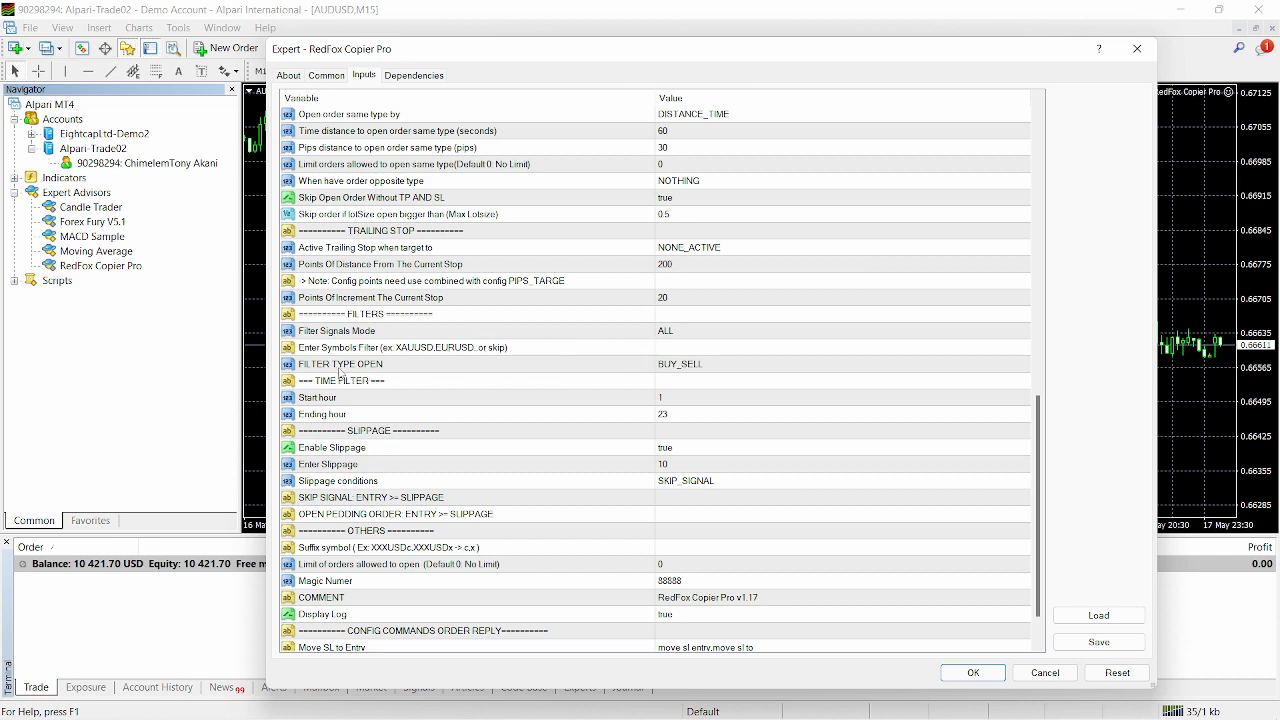
pyautogui.click(681, 366)
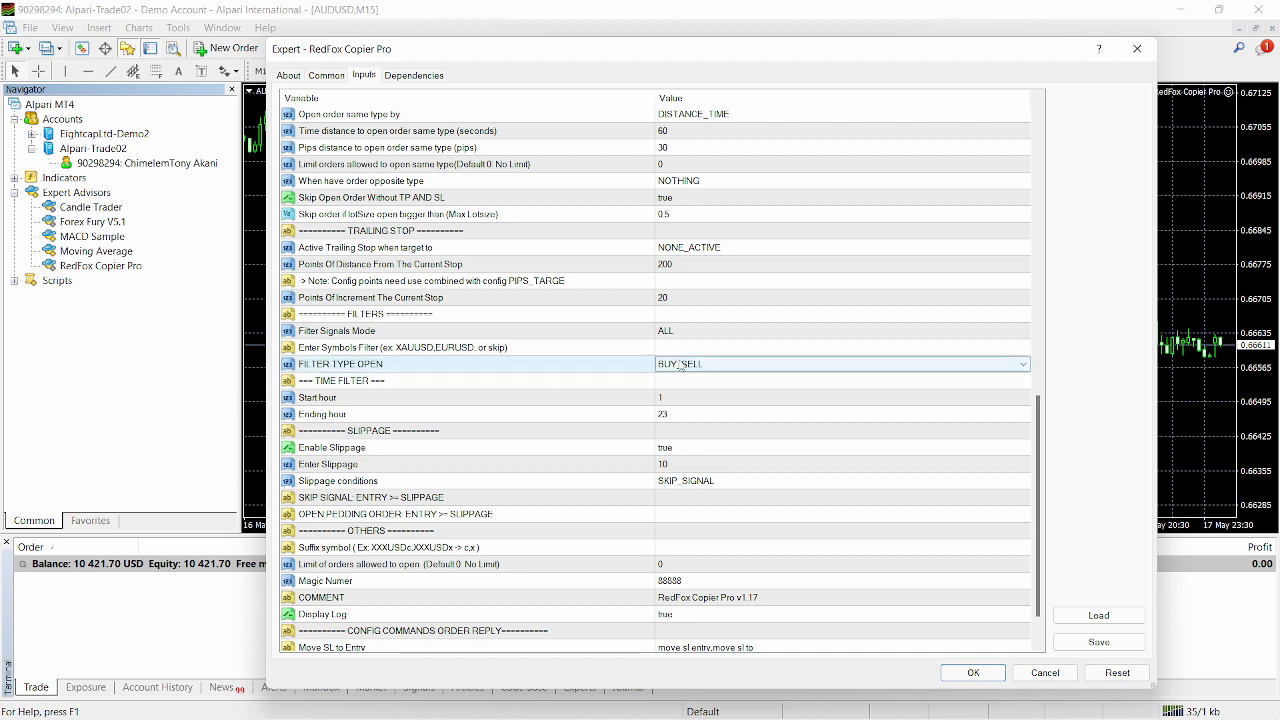
pyautogui.click(681, 366)
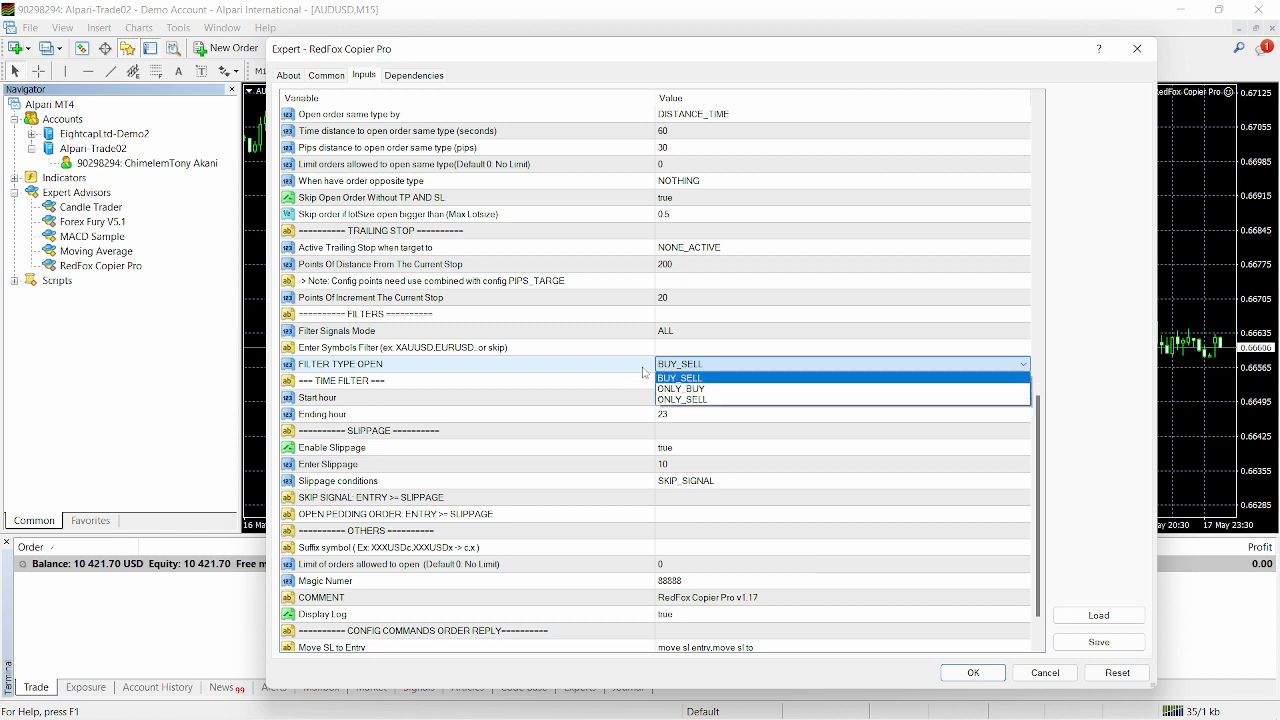
pyautogui.click(662, 379)
# - Apply the RedFox Copier Pro inputs to the AUDUSD chart and dismiss the connection alert
pyautogui.scroll(-1, 675, 390)
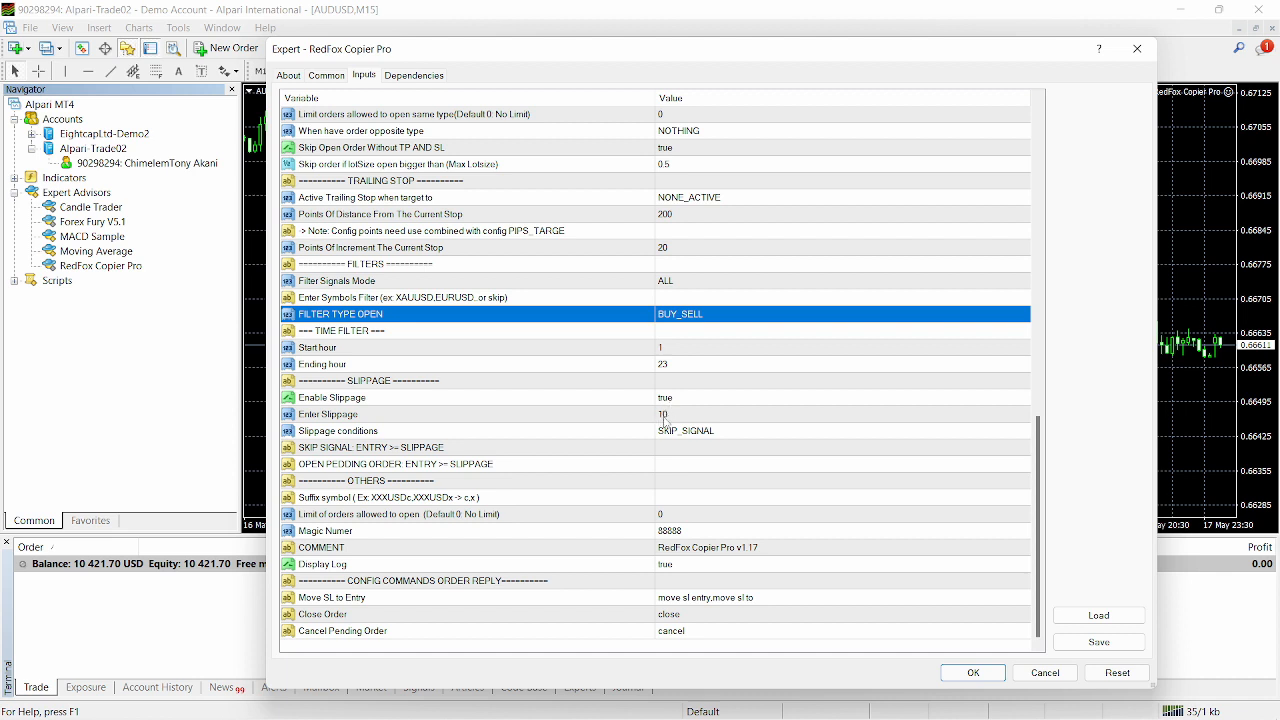
pyautogui.scroll(1, 665, 420)
pyautogui.scroll(-1, 680, 440)
pyautogui.click(971, 673)
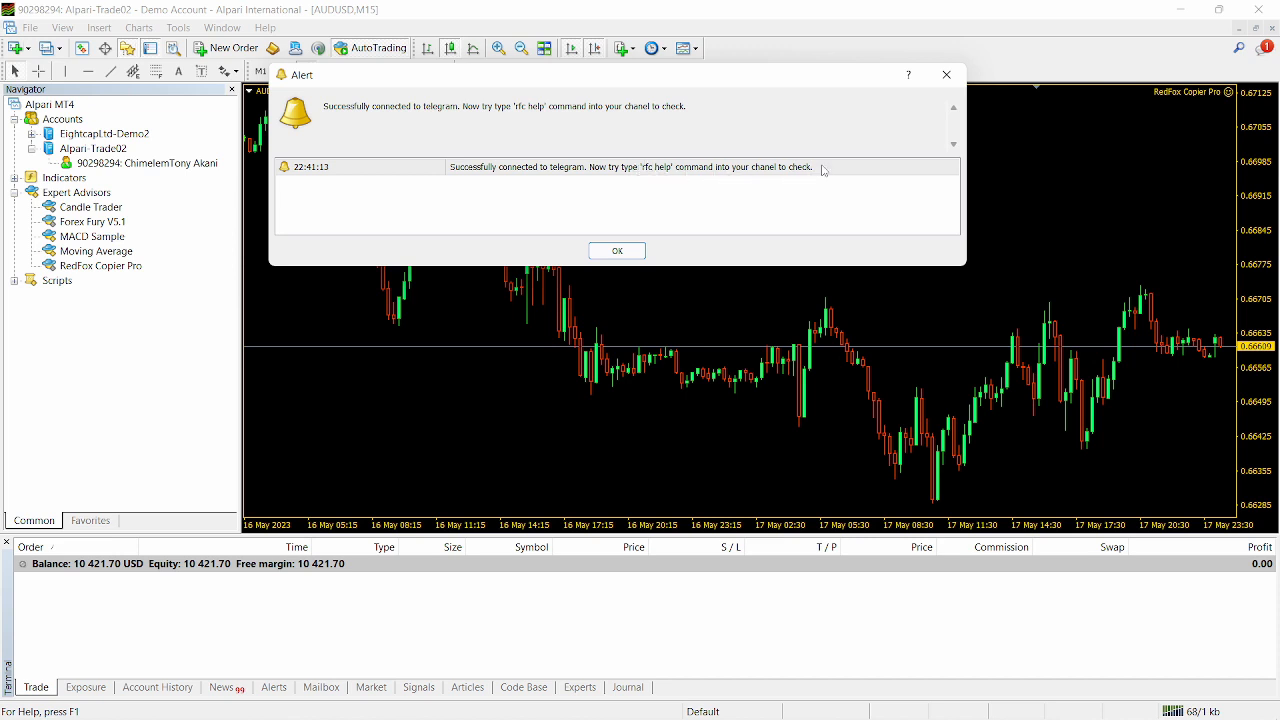
pyautogui.click(946, 74)
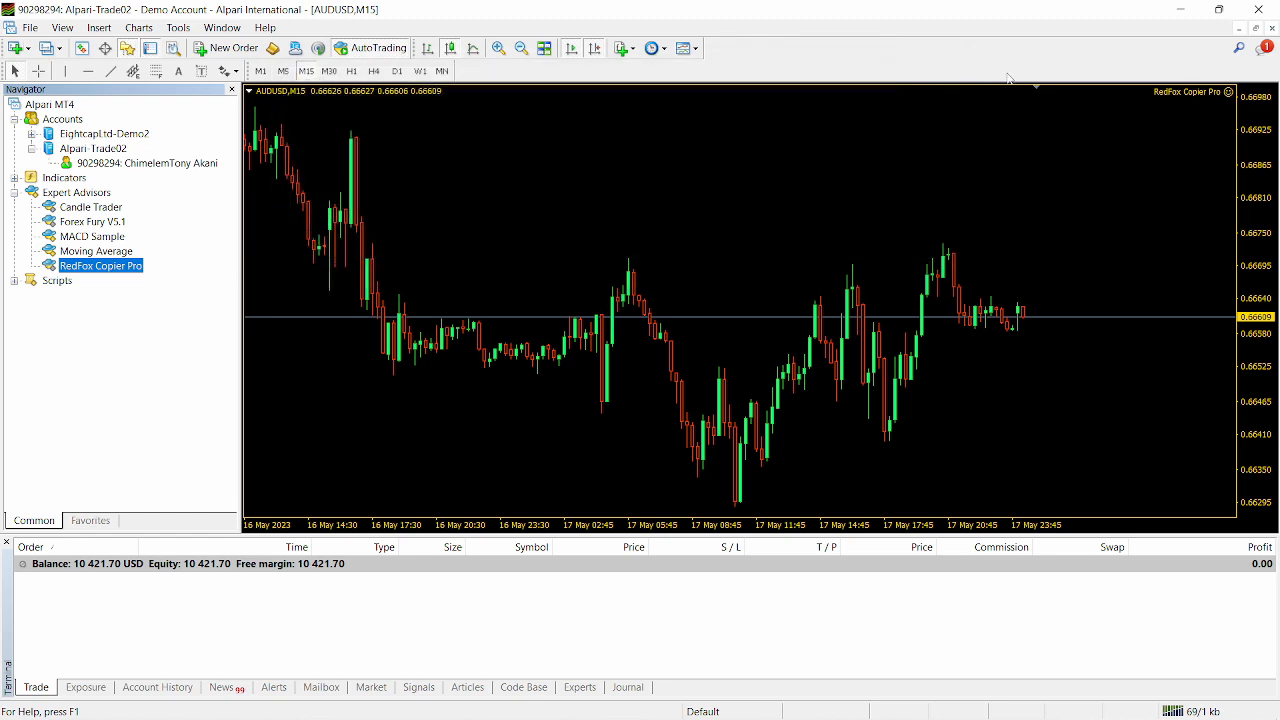
# - Switch to Telegram and copy the new bot's username, copy_trading_red_fox_bot, from BotFather's confirmation message
pyautogui.moveTo(909, 718)
pyautogui.click(934, 699)
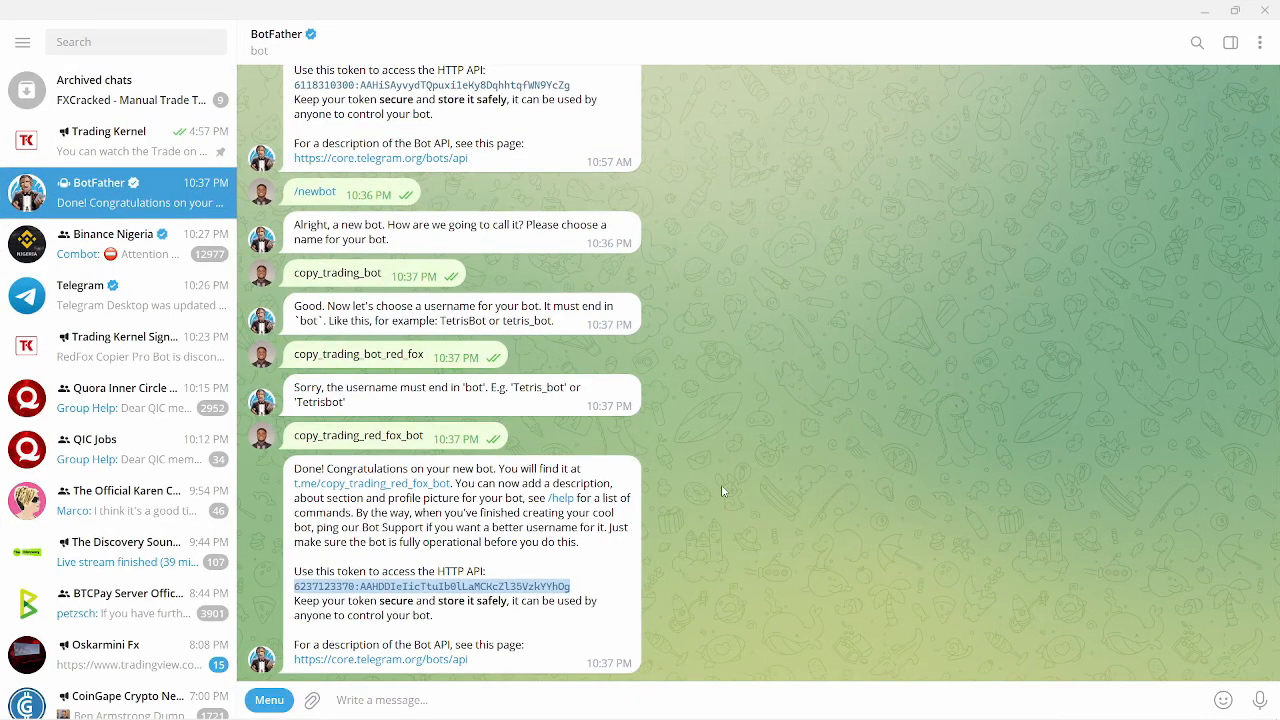
pyautogui.doubleClick(455, 483)
pyautogui.click(450, 484)
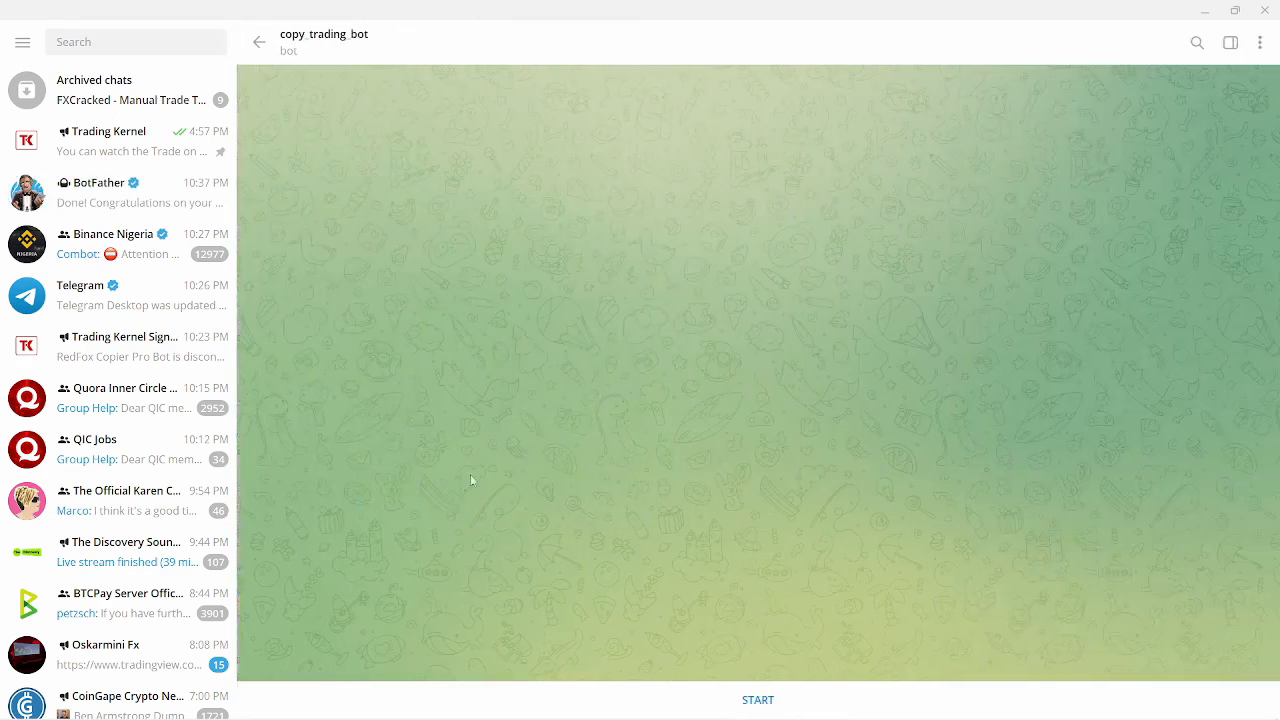
pyautogui.click(130, 200)
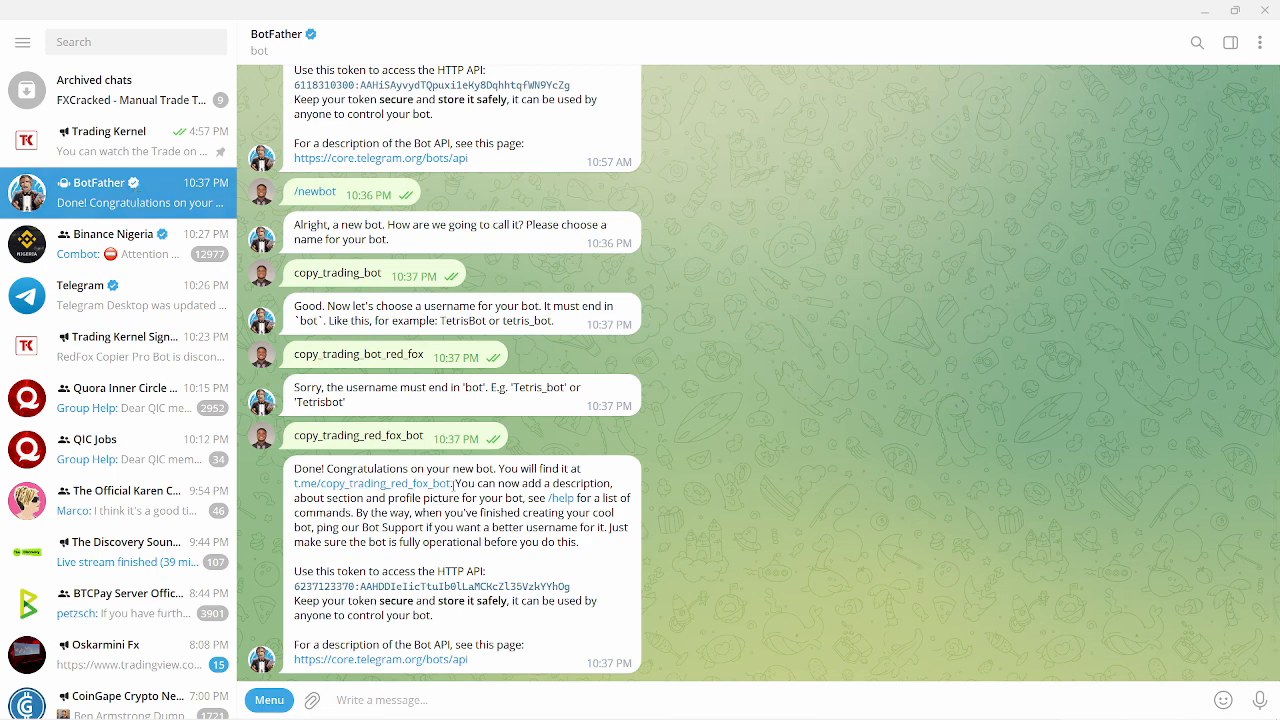
pyautogui.doubleClick(453, 484)
pyautogui.moveTo(453, 484); pyautogui.dragTo(330, 482)
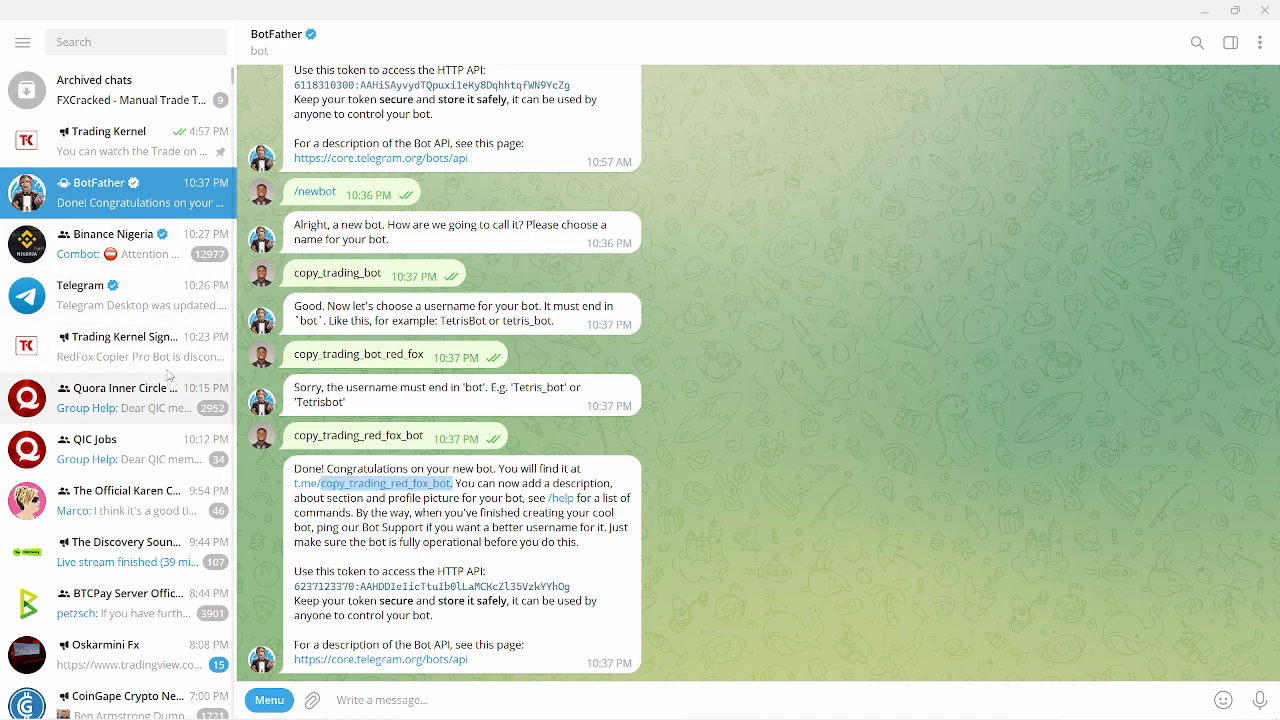
# - Open the Trading Kernel Signals channel and display its channel info
pyautogui.click(137, 340)
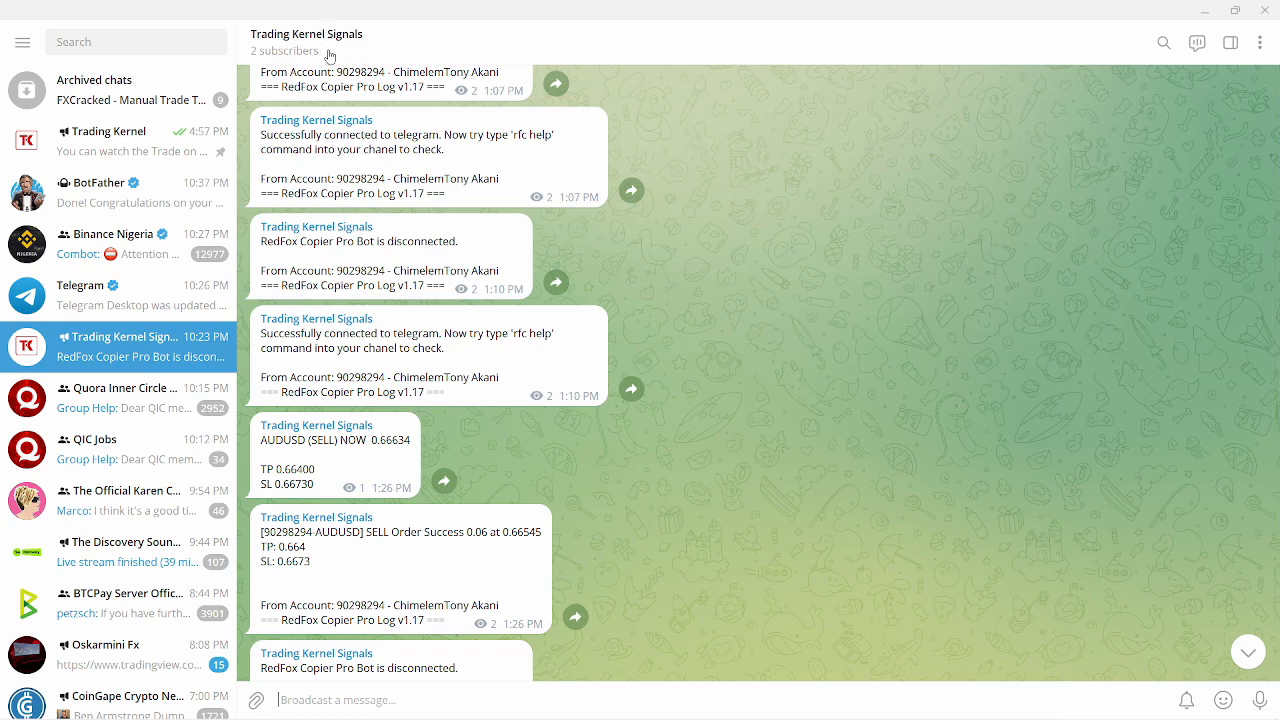
pyautogui.scroll(-5, 671, 268)
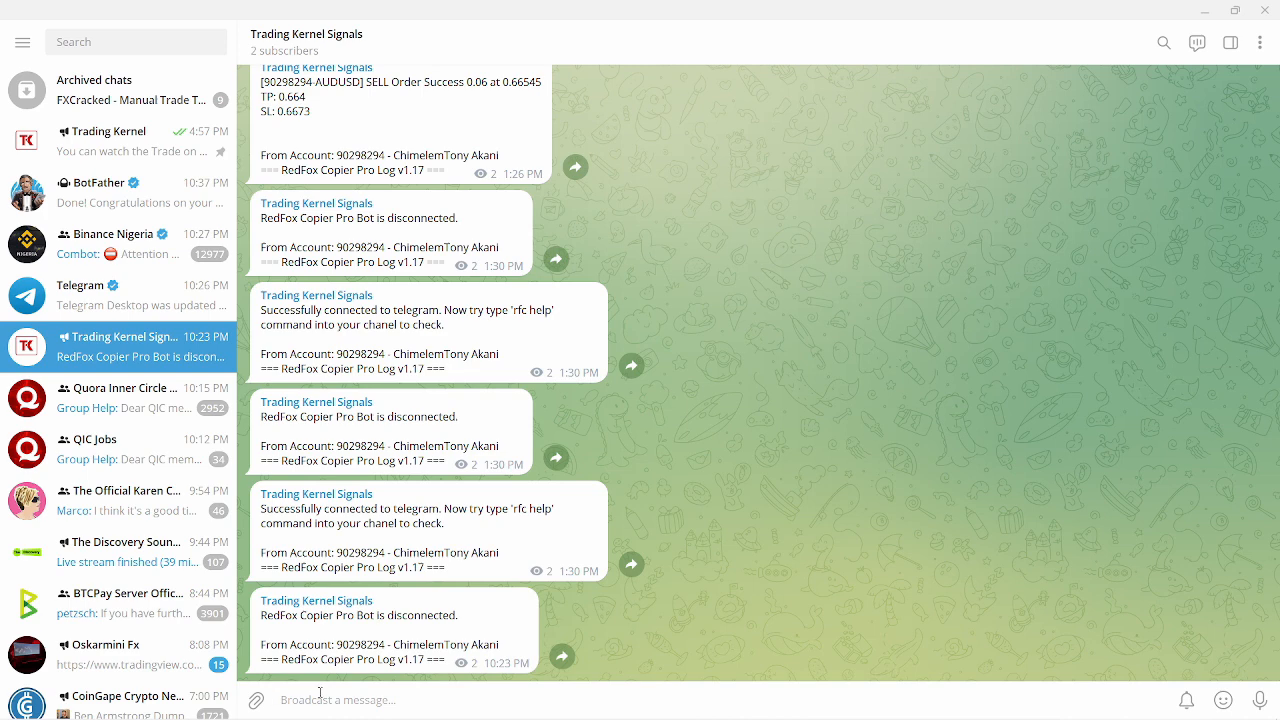
pyautogui.click(1259, 42)
pyautogui.click(1230, 43)
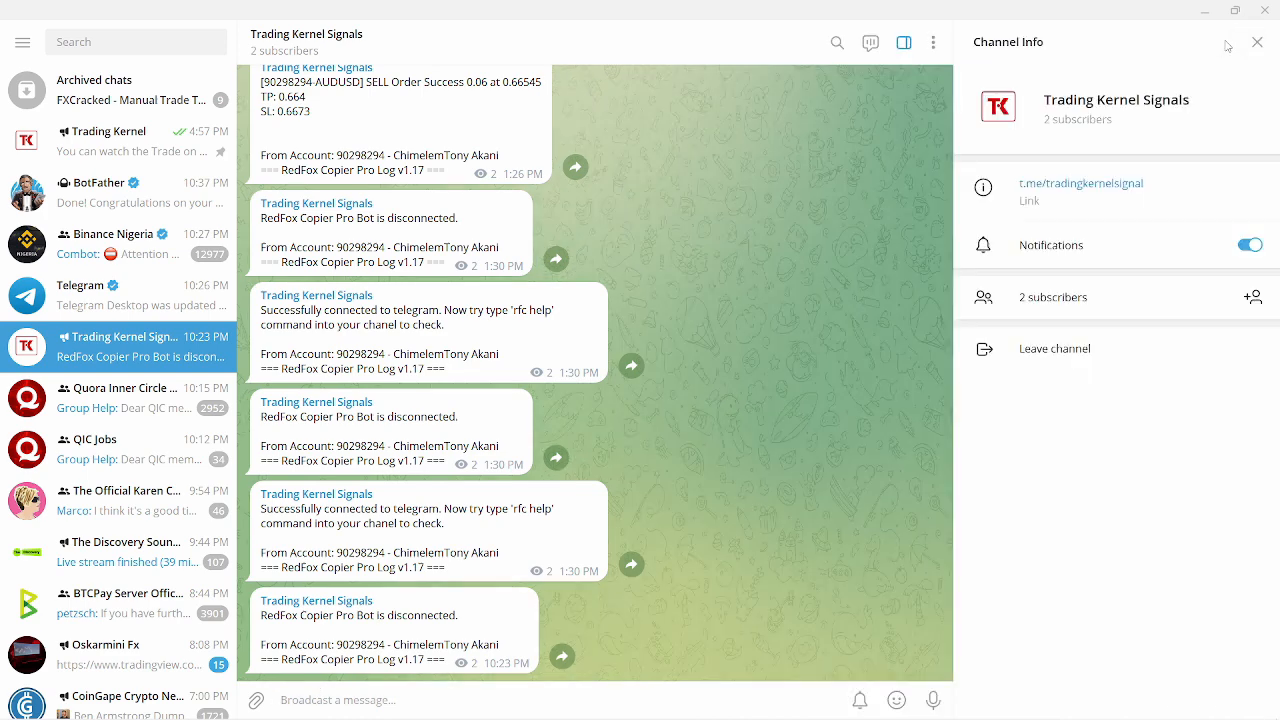
# - Add copy_trading_red_fox_bot to the channel as an administrator with the default permissions
pyautogui.click(1253, 297)
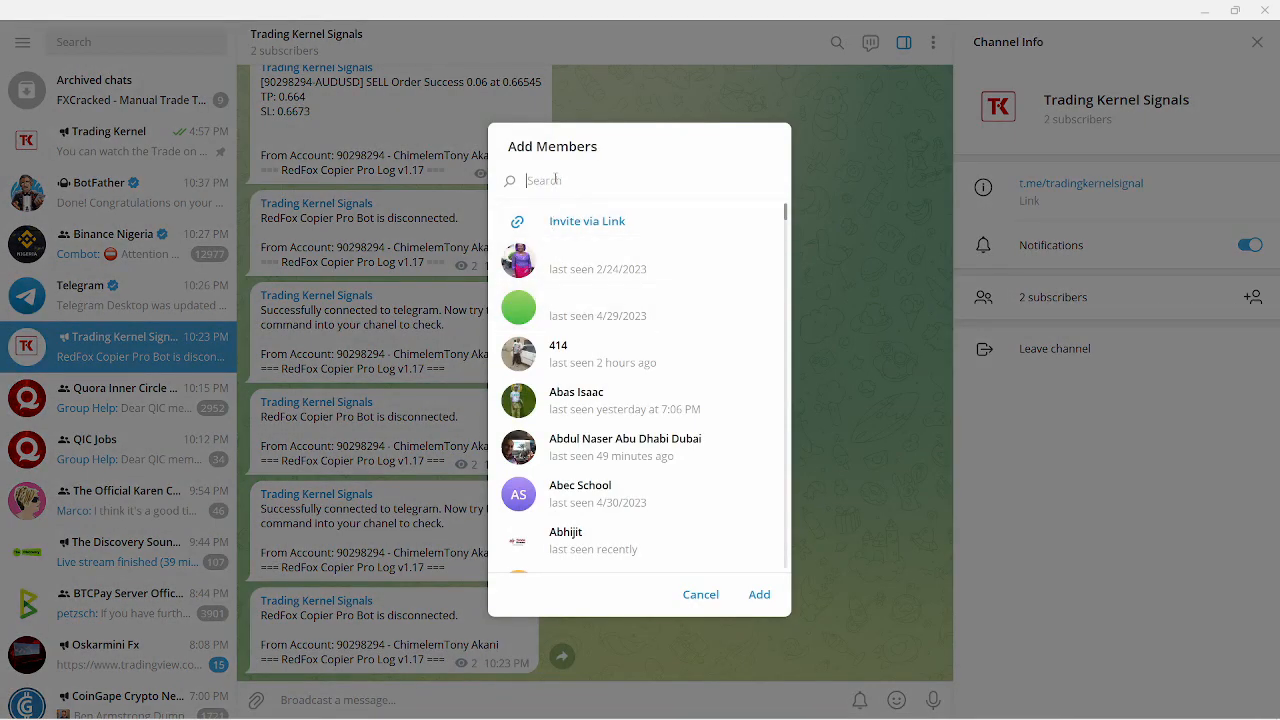
pyautogui.write('copy_trading_red_fox_bot.')
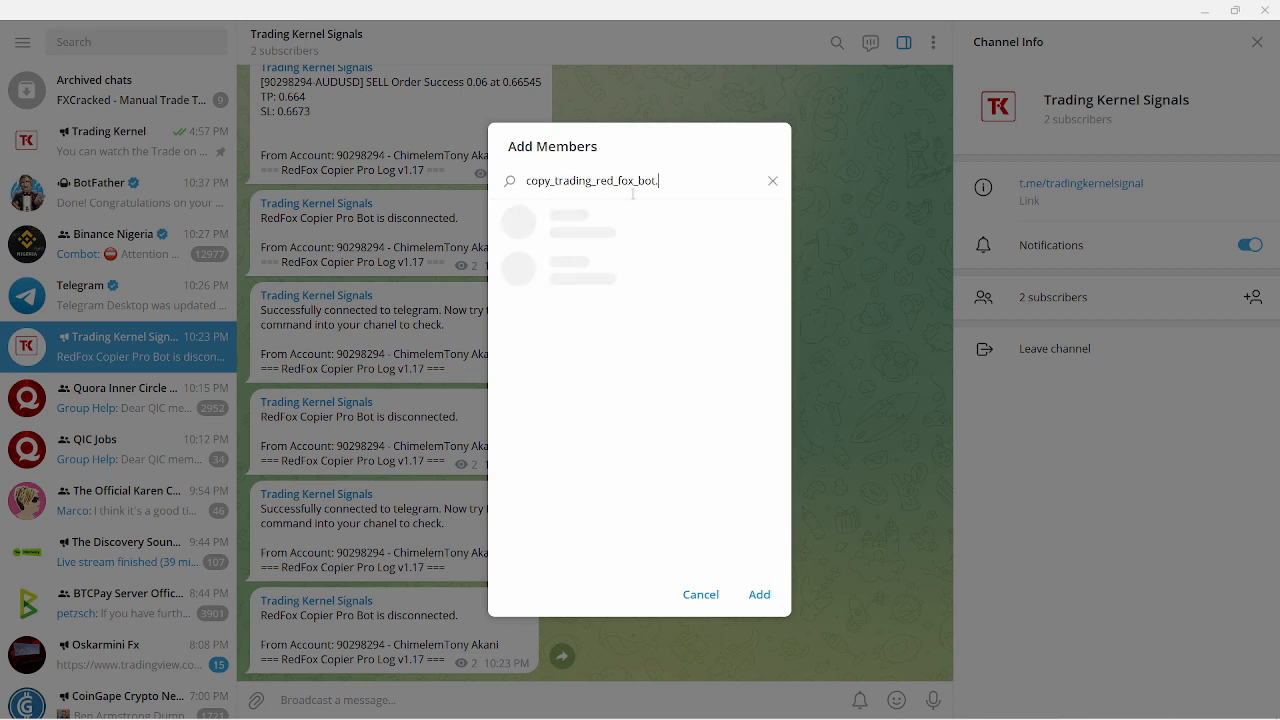
pyautogui.press('BackSpace')
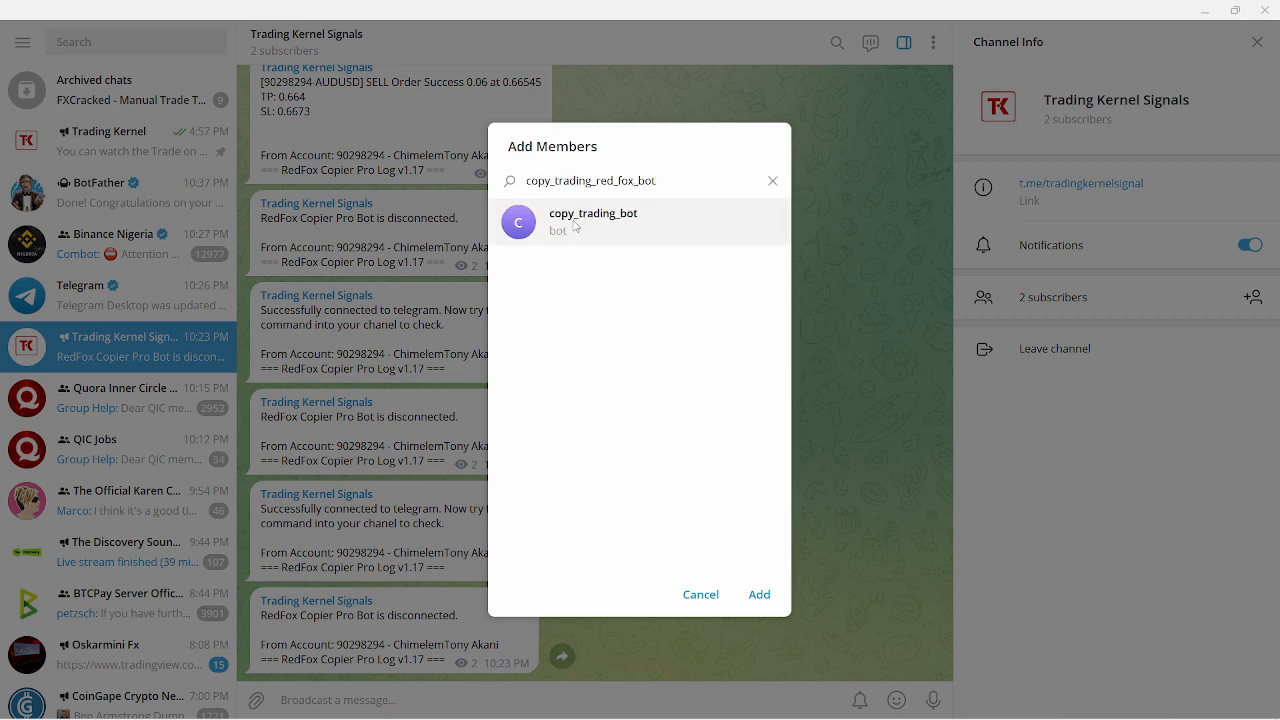
pyautogui.click(651, 206)
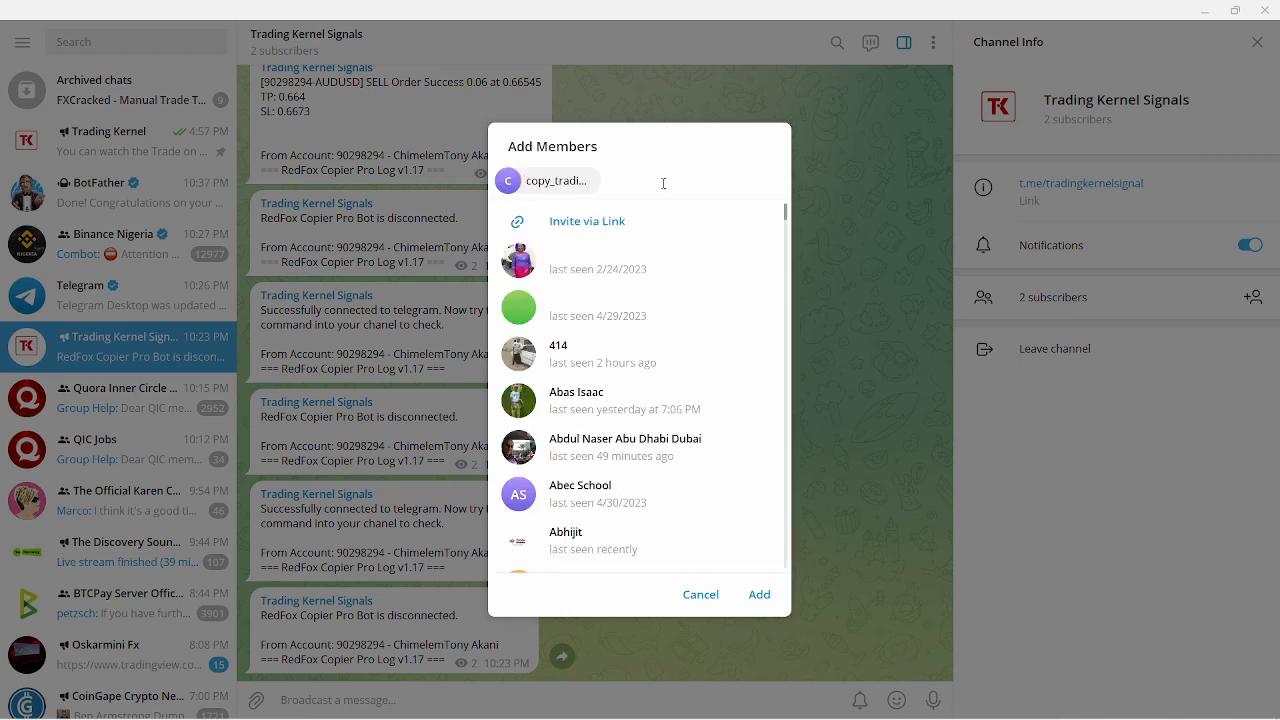
pyautogui.press('BackSpace')
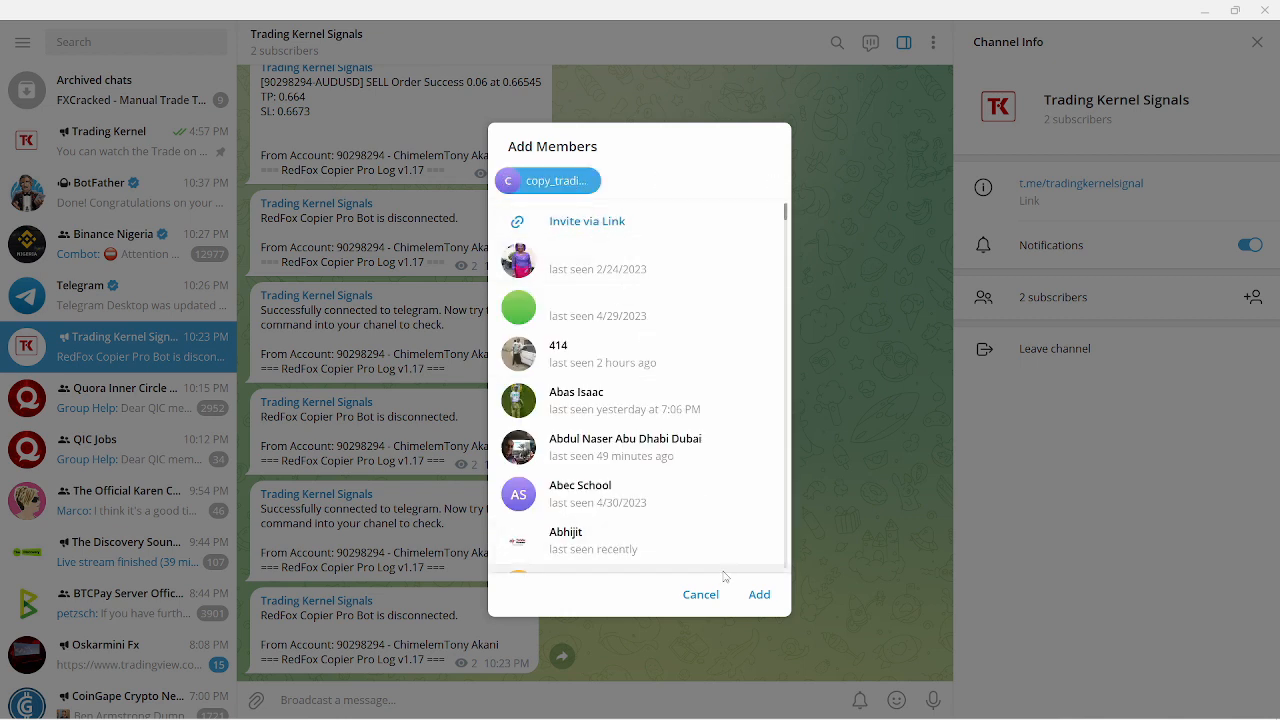
pyautogui.click(762, 594)
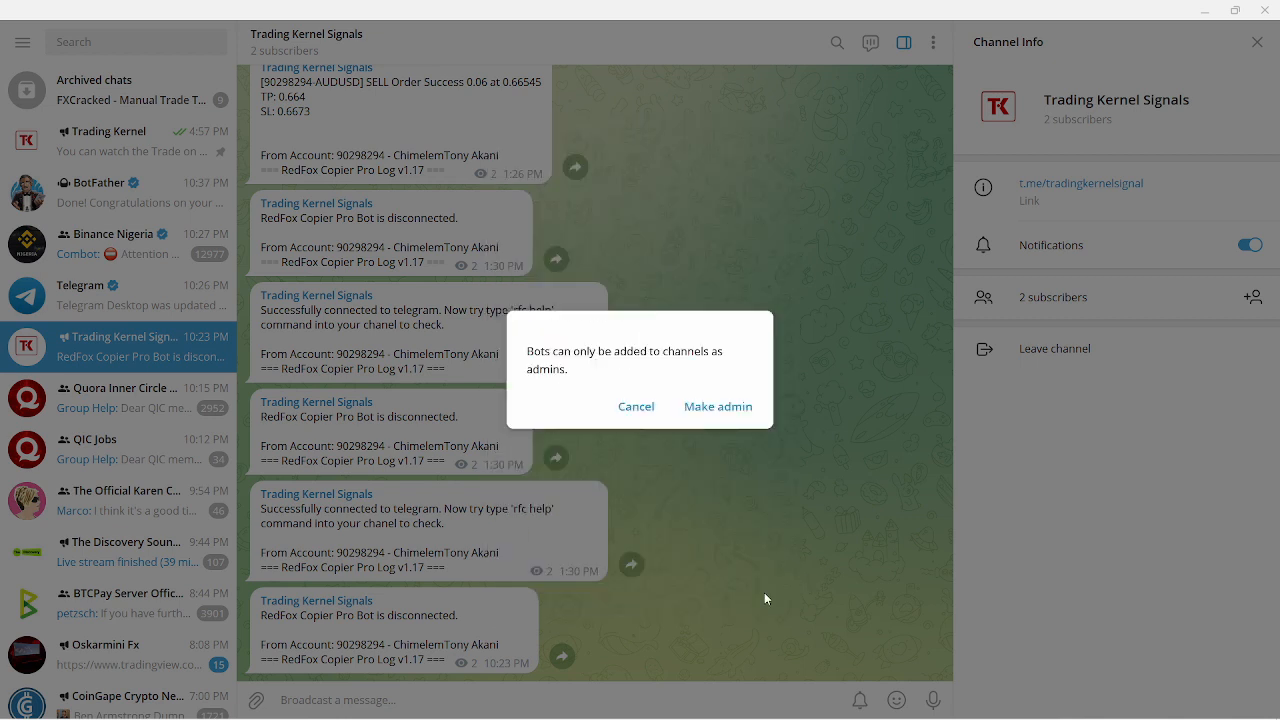
pyautogui.click(702, 407)
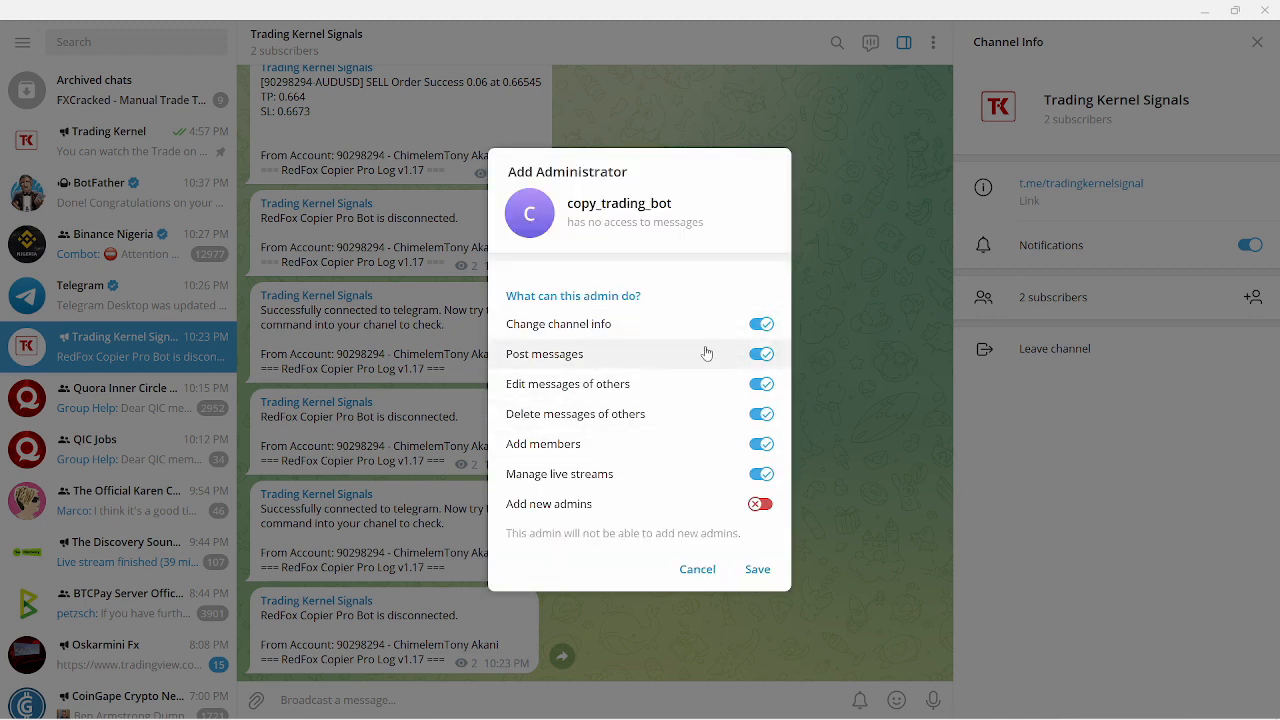
pyautogui.click(757, 570)
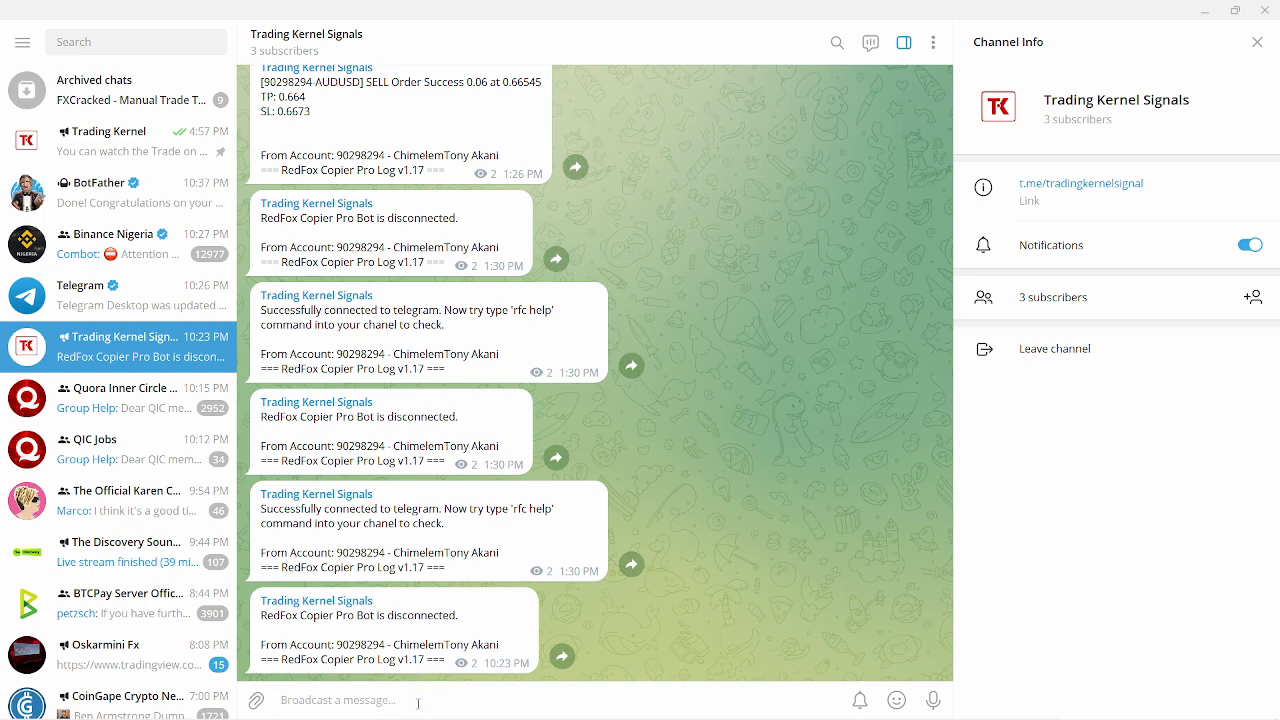
# - Send the command "rfc help" to the channel twice to request the bot's command list
pyautogui.write('rfc help')
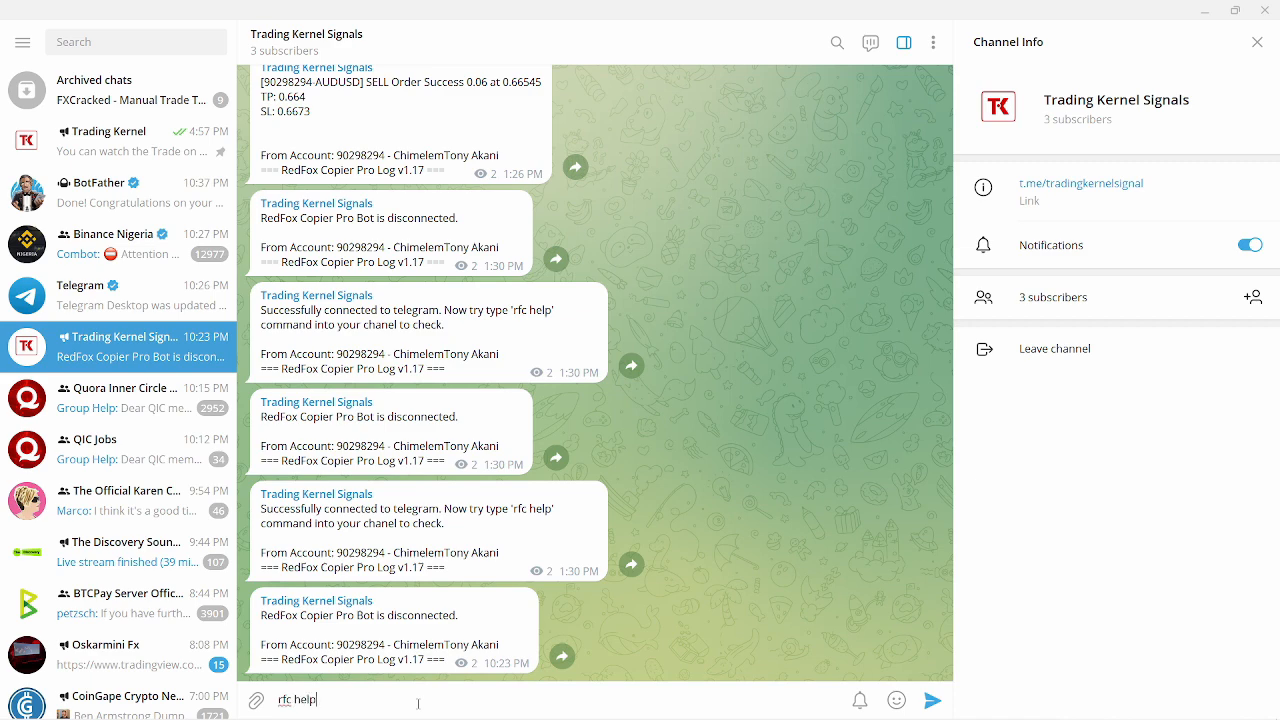
pyautogui.press('Return')
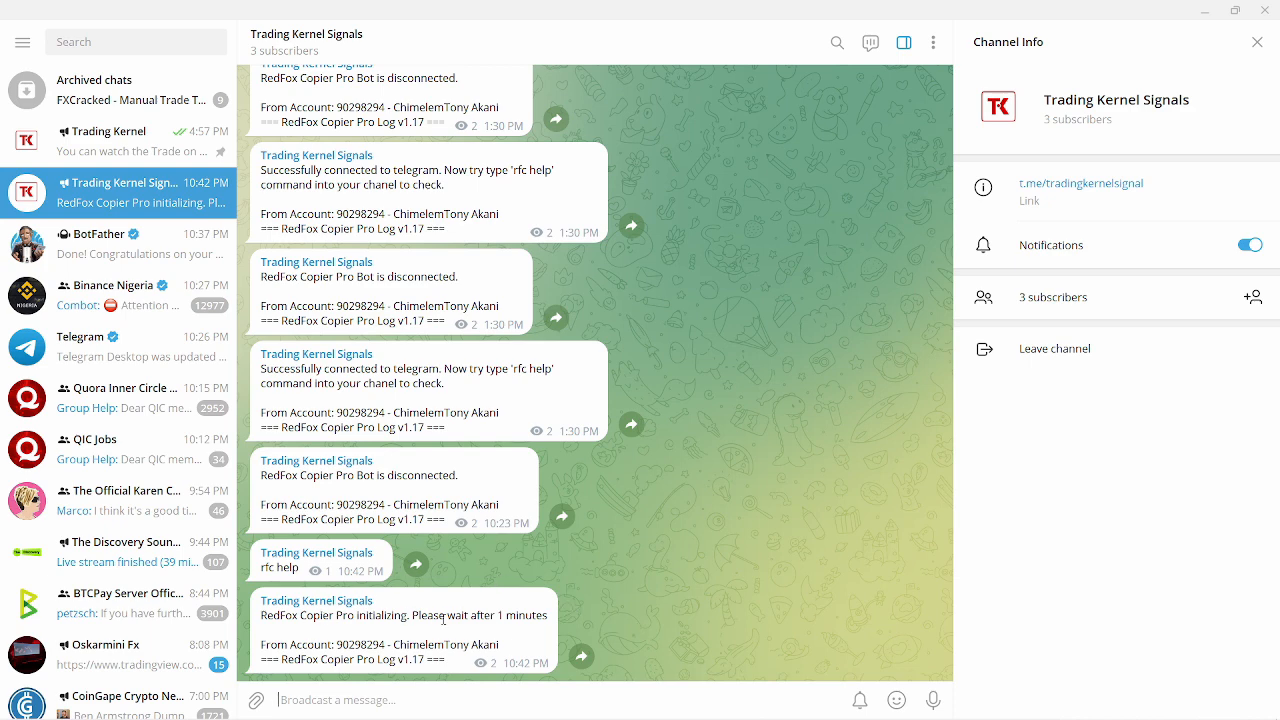
pyautogui.doubleClick(484, 617)
pyautogui.write('rfc help')
pyautogui.press('Return')
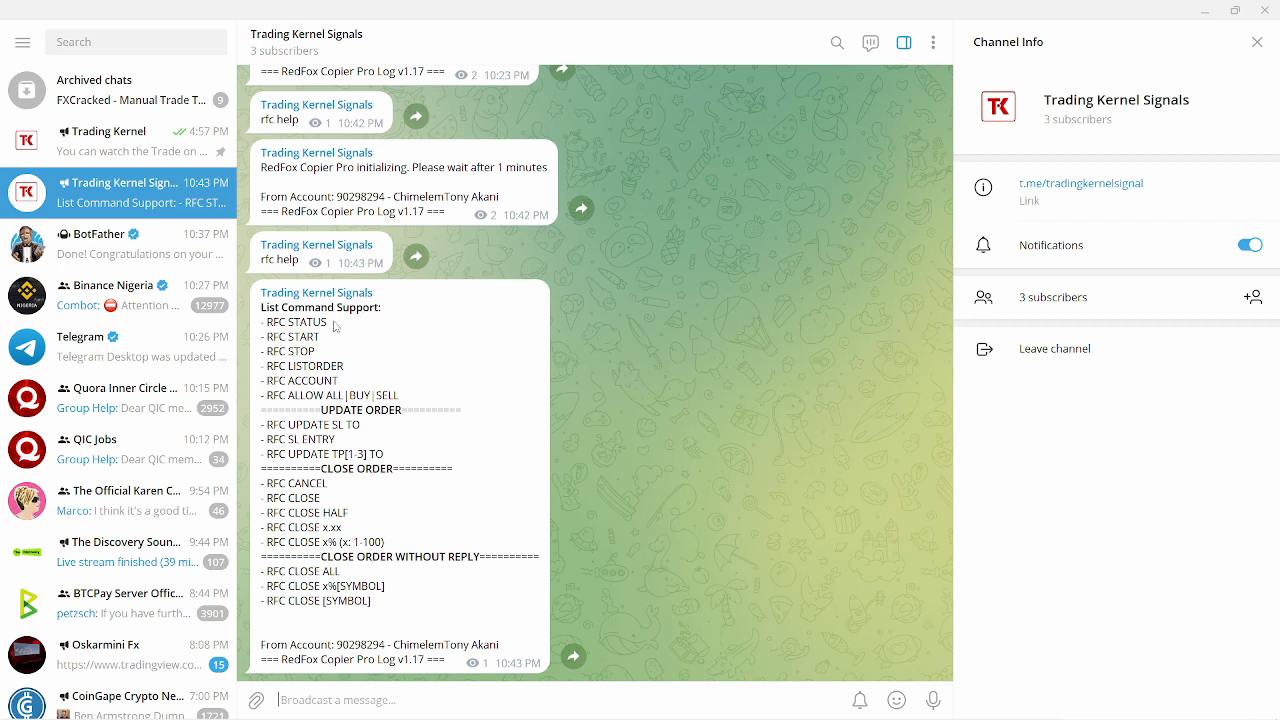
# - Look over the supported commands, copy RFC STATUS from the list and send it to the channel
pyautogui.moveTo(333, 324); pyautogui.dragTo(283, 342)
pyautogui.click(316, 352)
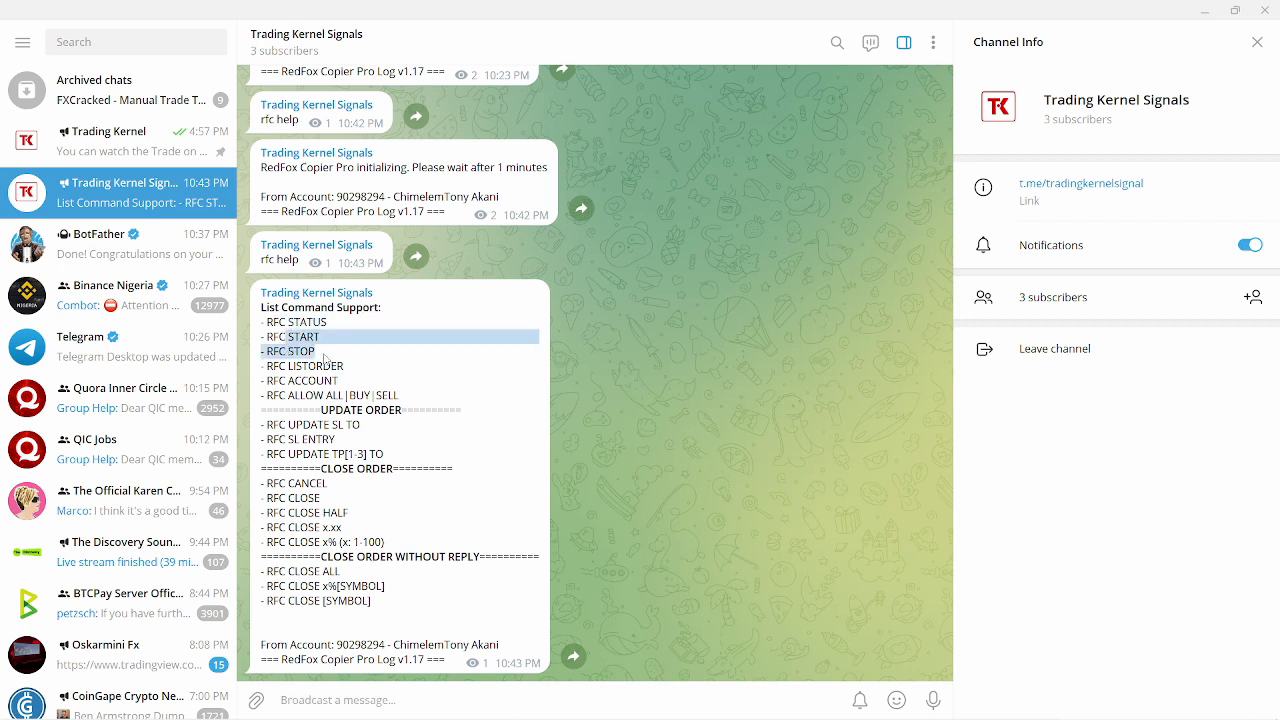
pyautogui.click(325, 349)
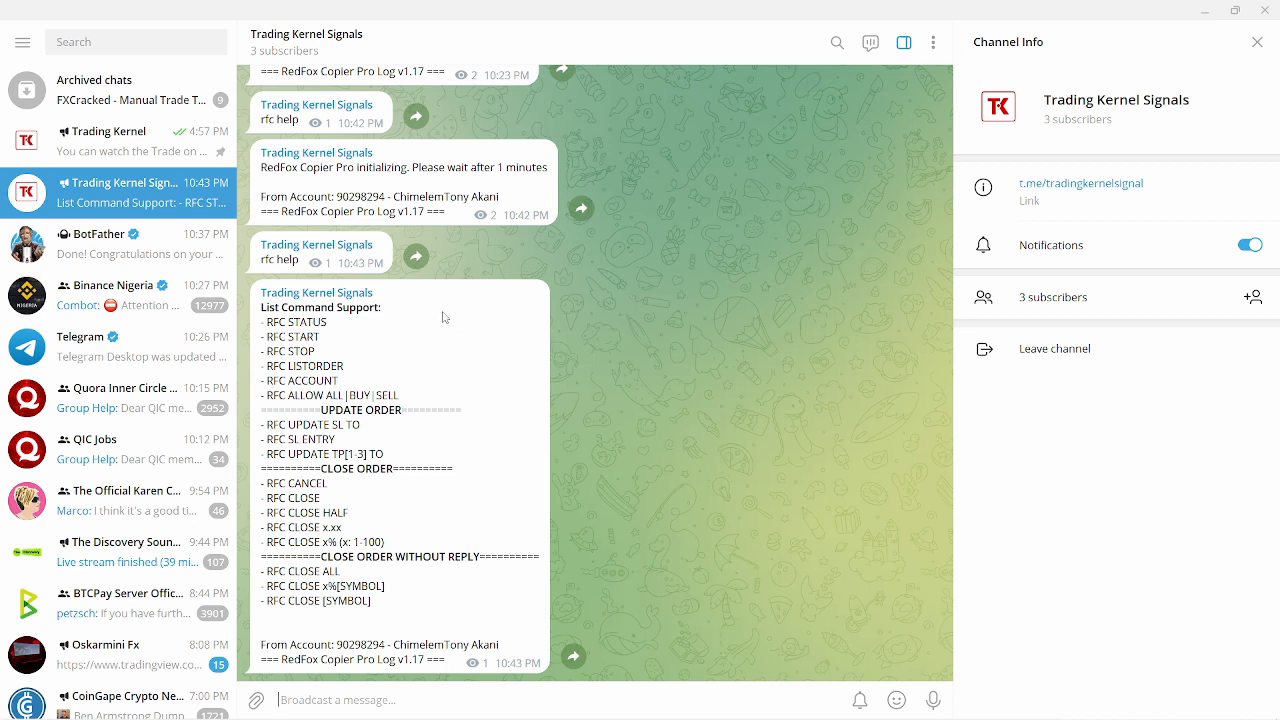
pyautogui.doubleClick(361, 310)
pyautogui.moveTo(330, 328); pyautogui.dragTo(270, 327)
pyautogui.hotkey('ctrl', 'c')
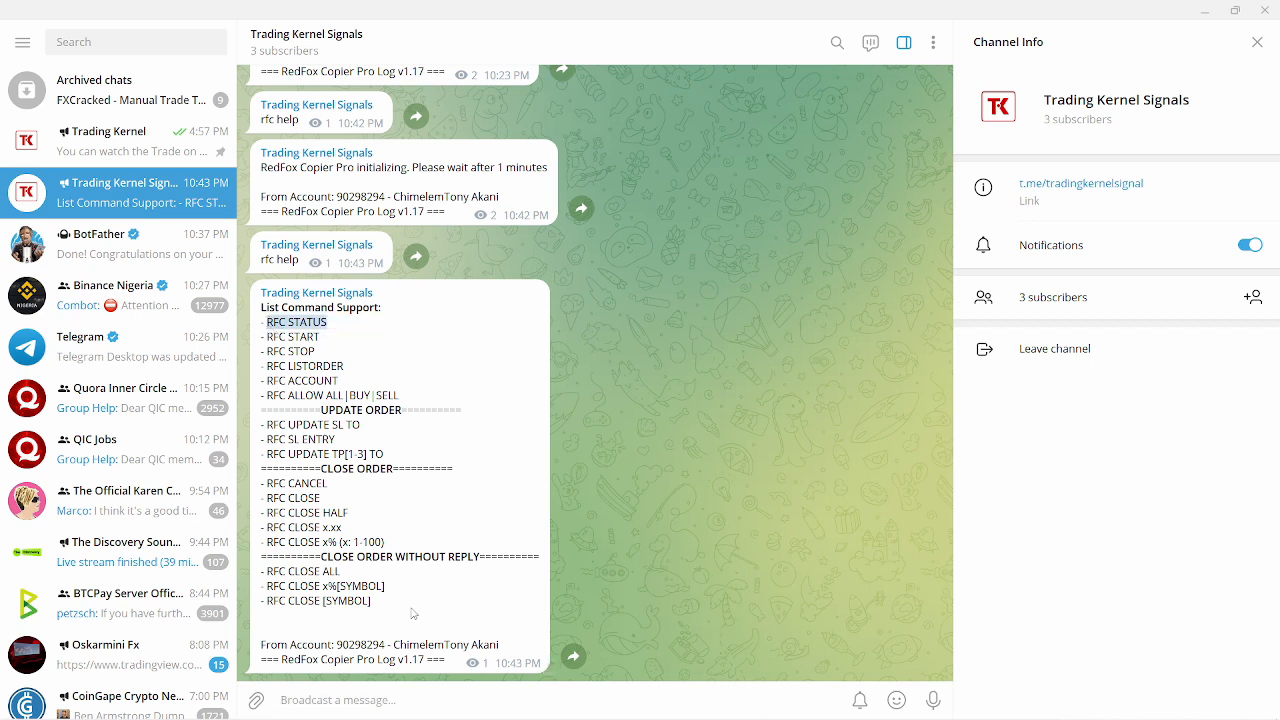
pyautogui.click(428, 702)
pyautogui.hotkey('ctrl', 'v')
pyautogui.press('Return')
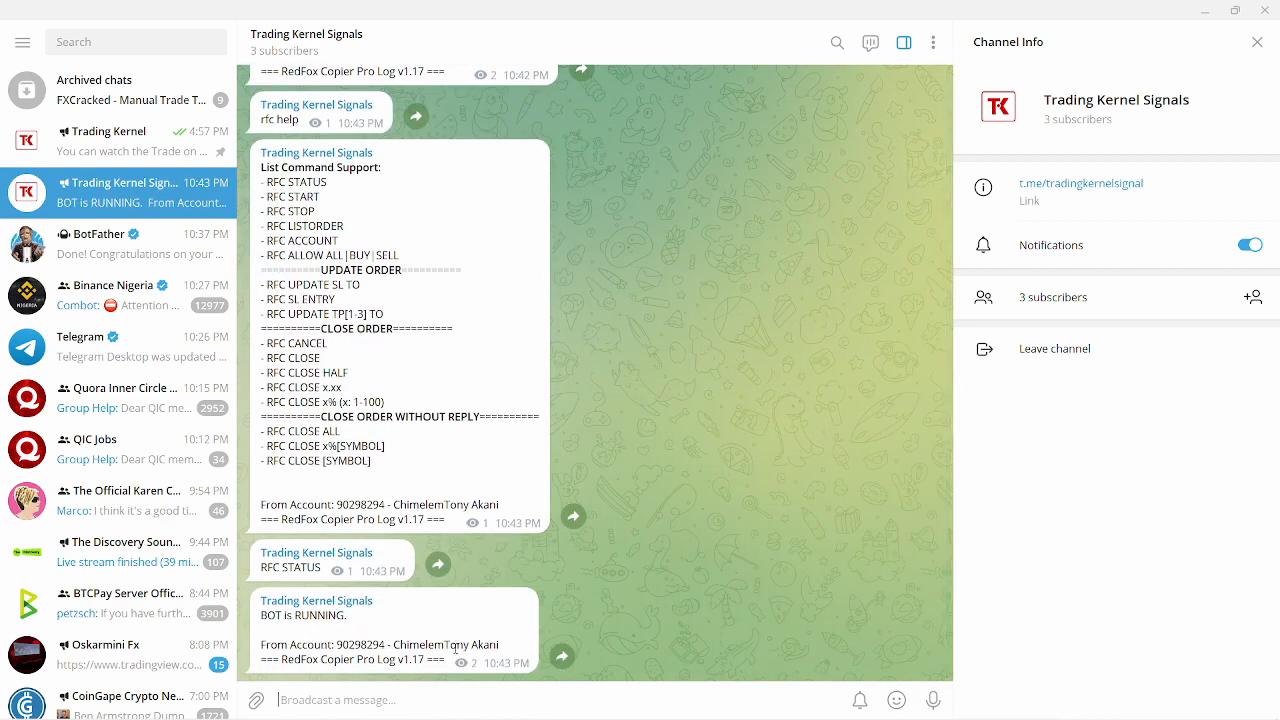
pyautogui.doubleClick(356, 642)
# - Switch to Chrome and review the sample signal formats in the Copy Trading Bot page's Installation Information
pyautogui.moveTo(787, 700)
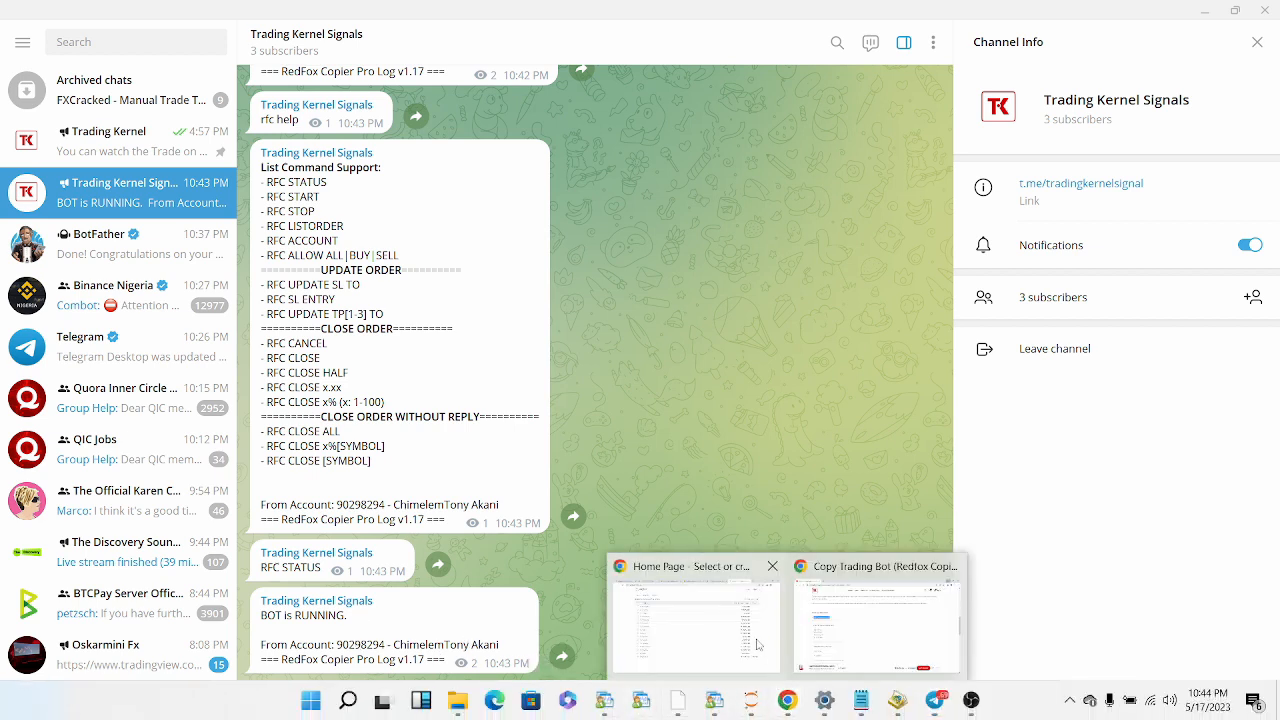
pyautogui.click(876, 625)
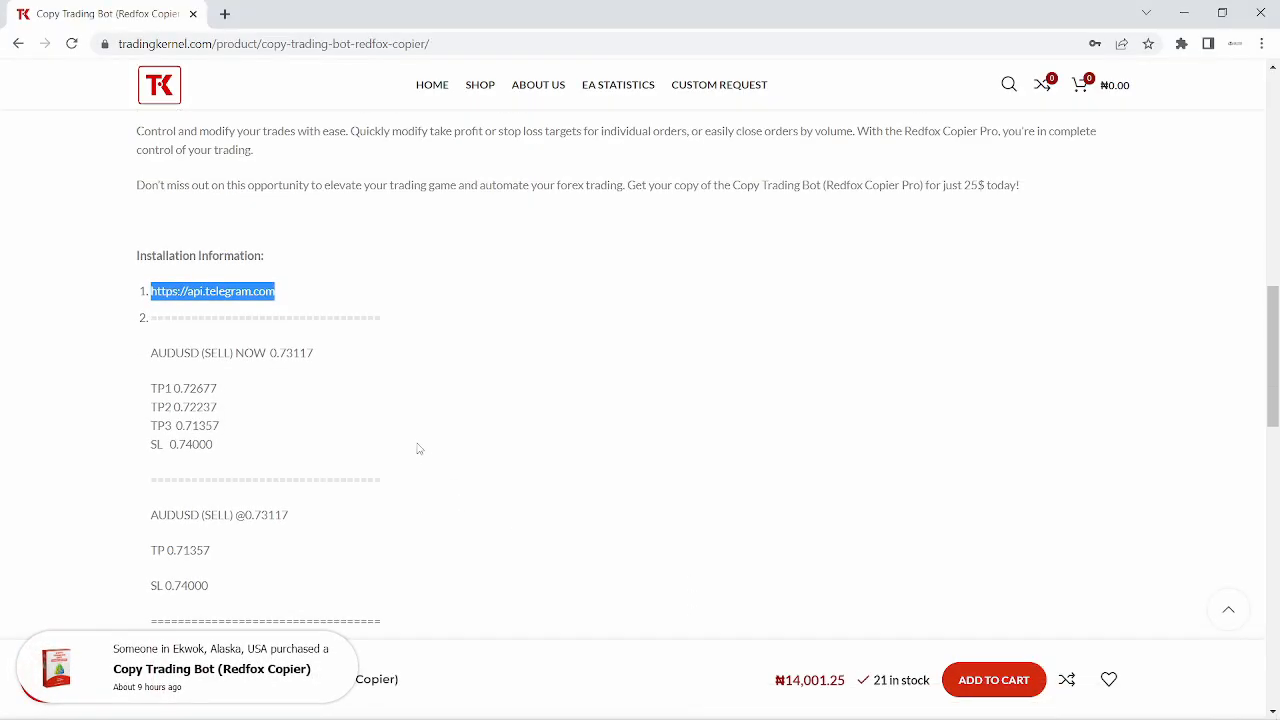
pyautogui.scroll(-1, 418, 449)
pyautogui.scroll(-2, 380, 433)
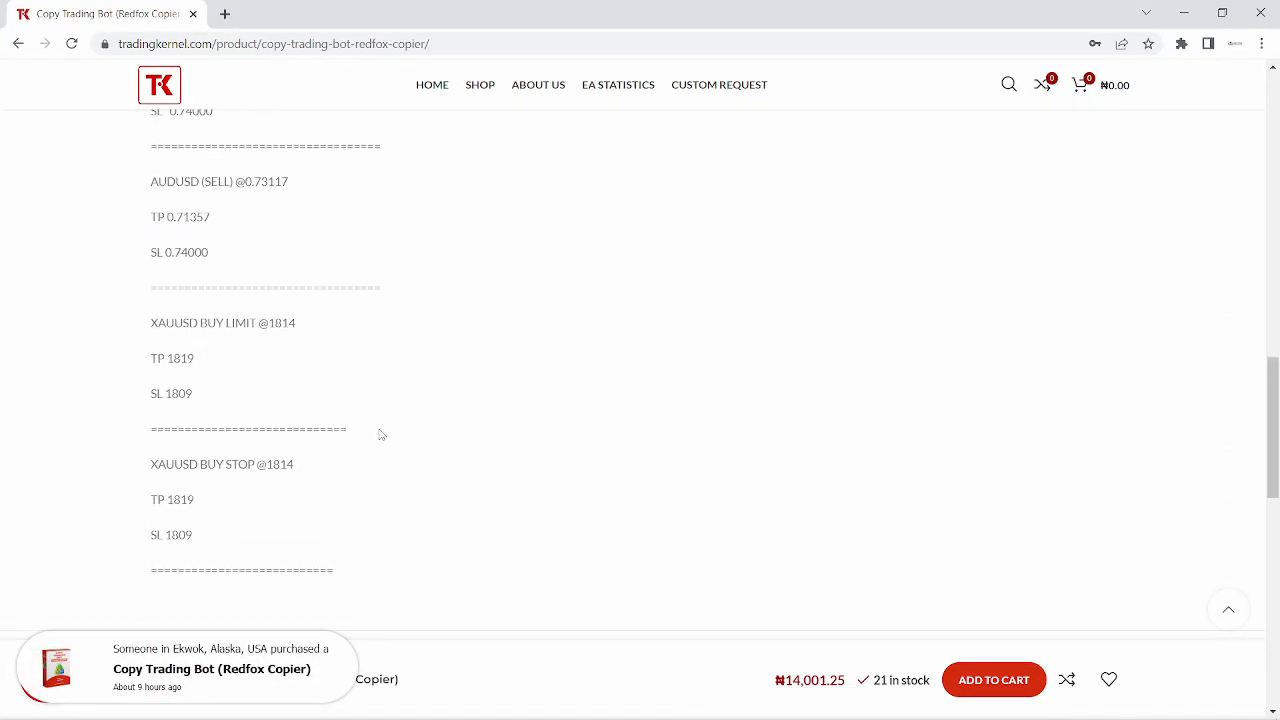
pyautogui.scroll(-1, 380, 434)
pyautogui.scroll(3, 380, 434)
pyautogui.scroll(-1, 314, 490)
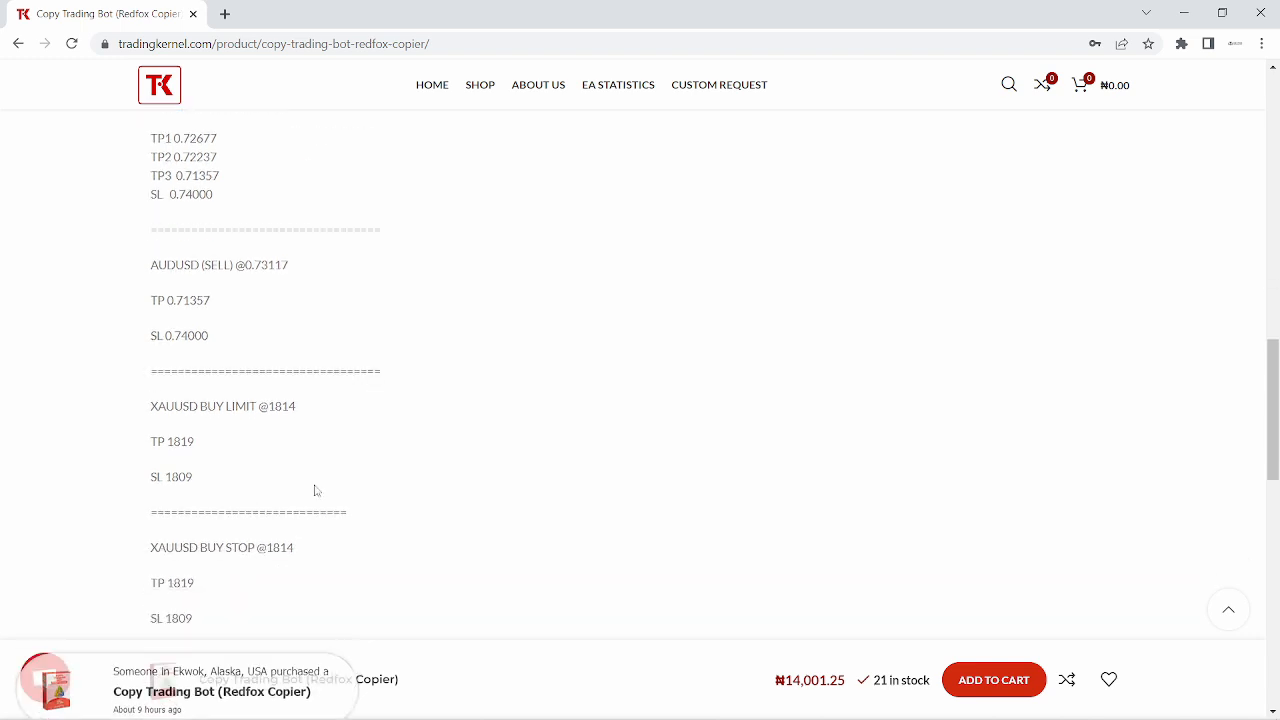
pyautogui.scroll(2, 309, 317)
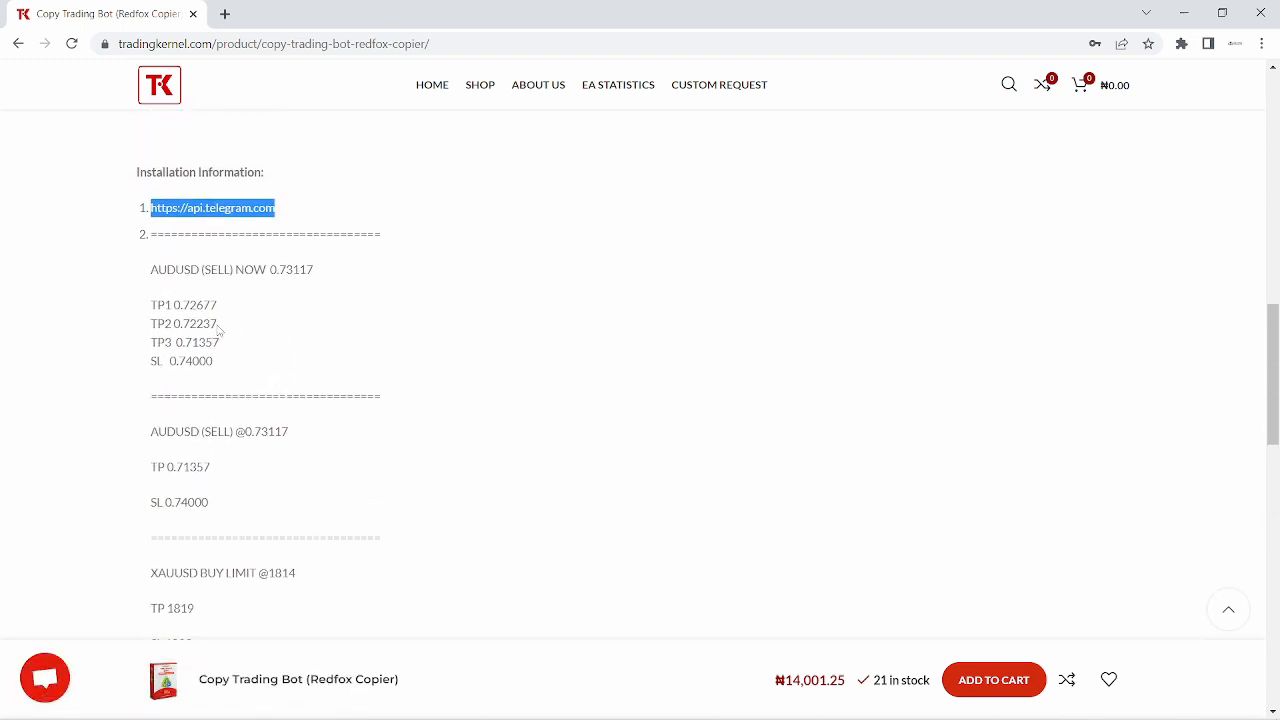
# - Copy the AUDUSD (SELL) NOW 0.73117 sample with its TP1–TP3 and SL lines into a message for the Telegram channel
pyautogui.tripleClick(217, 366)
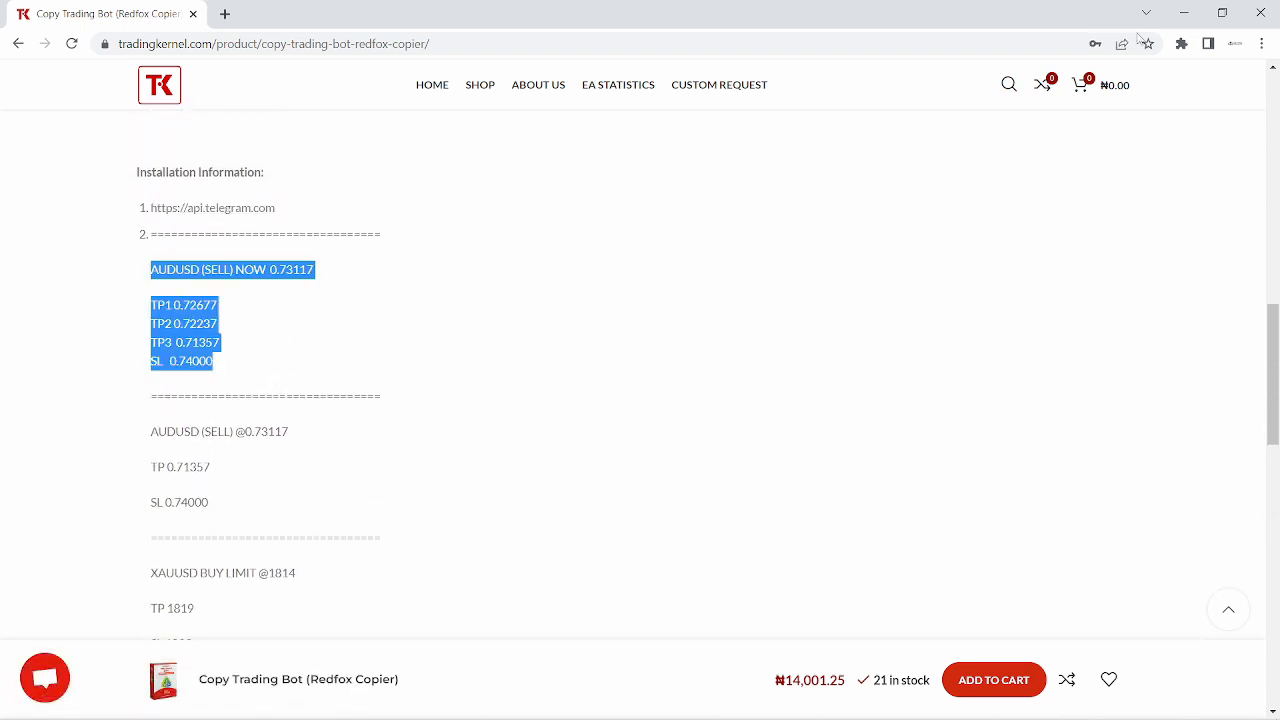
pyautogui.click(1184, 13)
pyautogui.hotkey('ctrl', 'v')
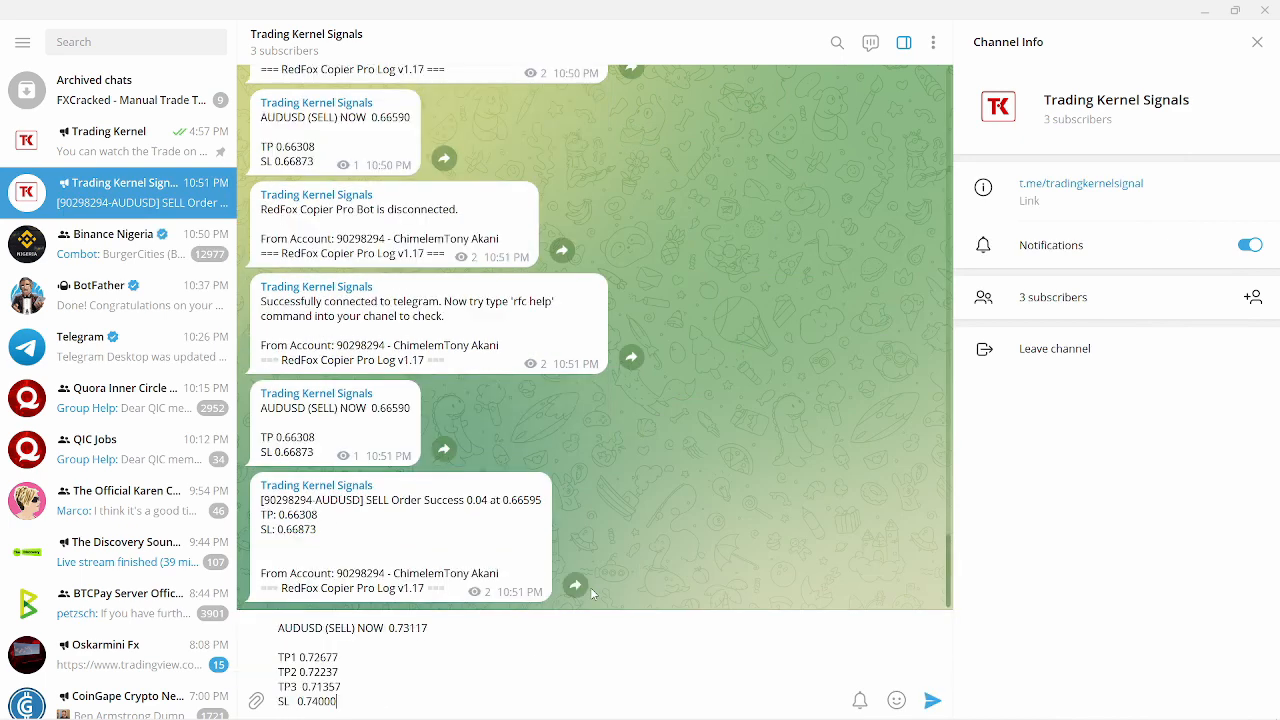
# - Replace the draft with a copy of the channel's AUDUSD (SELL) NOW 0.66590 signal, TP 0.66308, SL 0.66873, and send it
pyautogui.moveTo(315, 452); pyautogui.dragTo(255, 410)
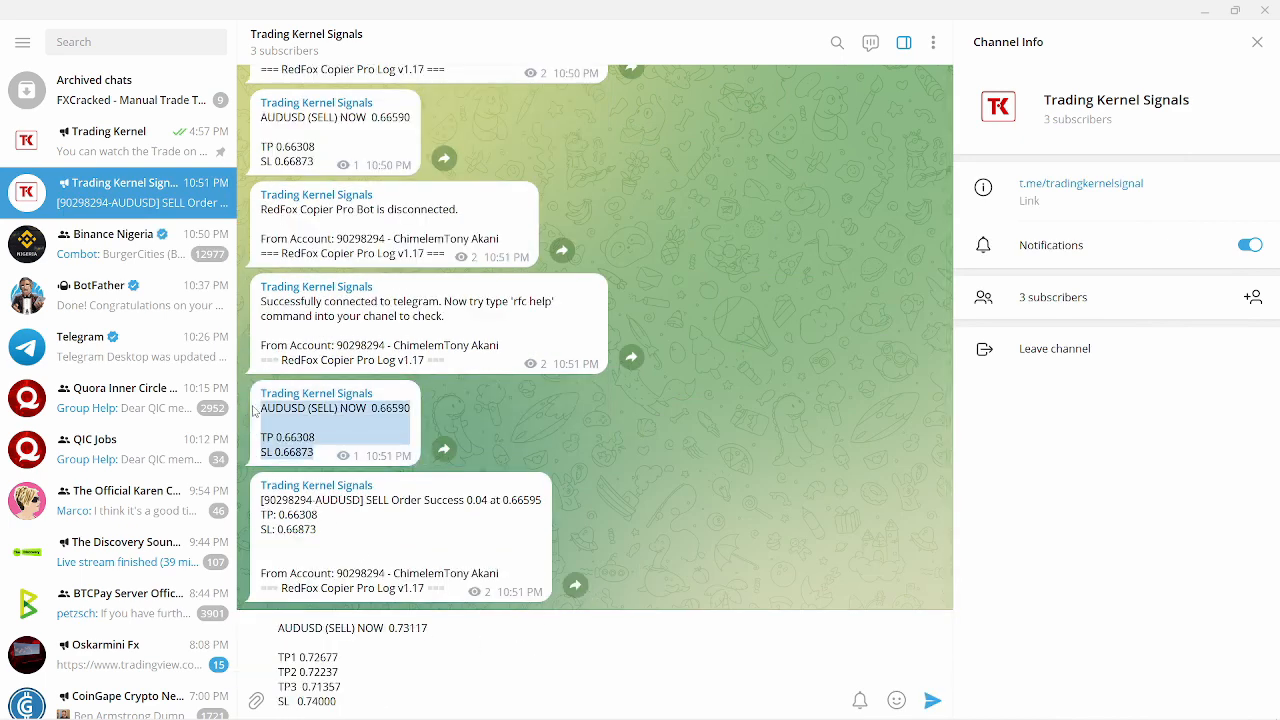
pyautogui.moveTo(340, 703); pyautogui.dragTo(275, 620)
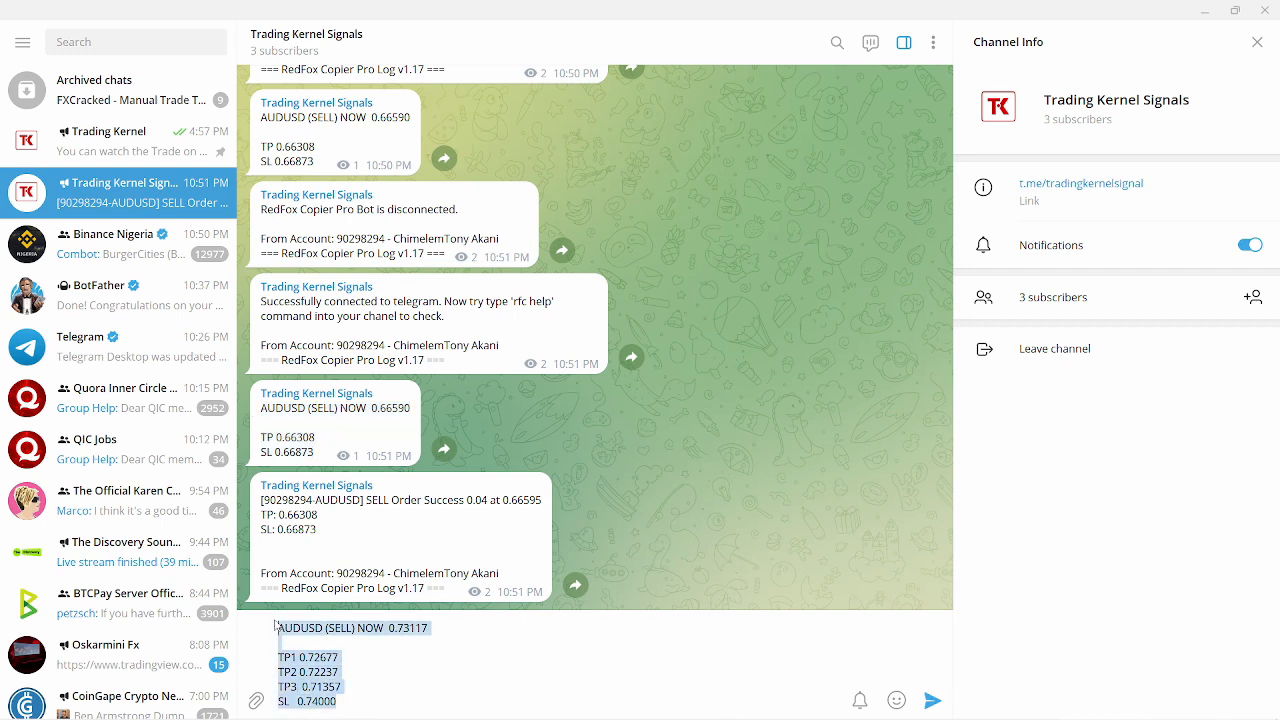
pyautogui.hotkey('ctrl', 'v')
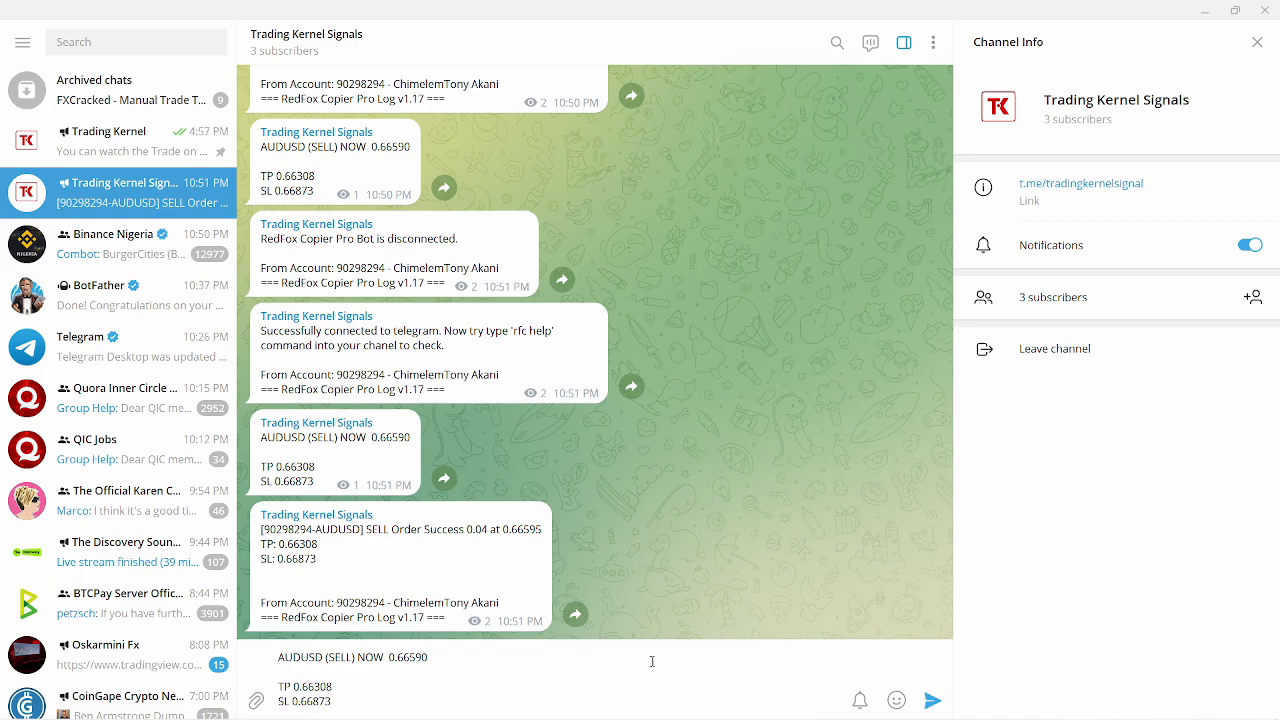
pyautogui.click(932, 705)
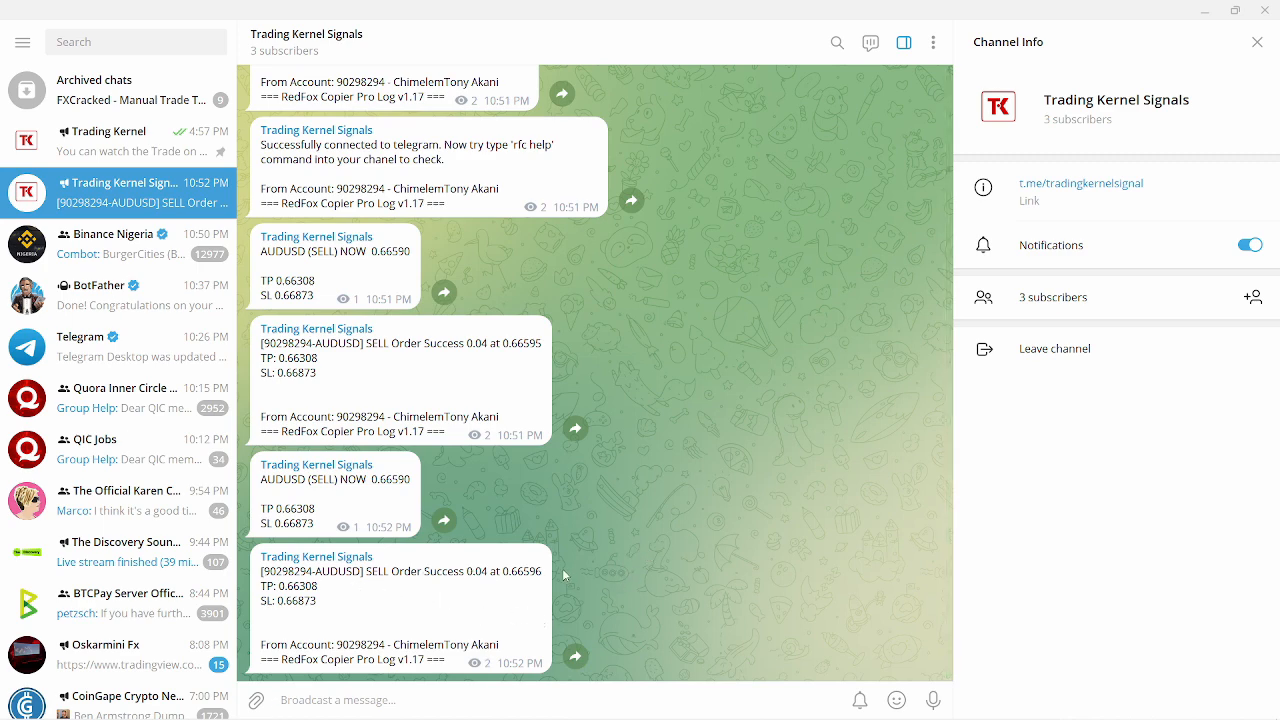
# - Switch to MetaTrader 4, examine the sell order on the AUDUSD chart and review the RedFox Copier Pro input parameters
pyautogui.moveTo(603, 706)
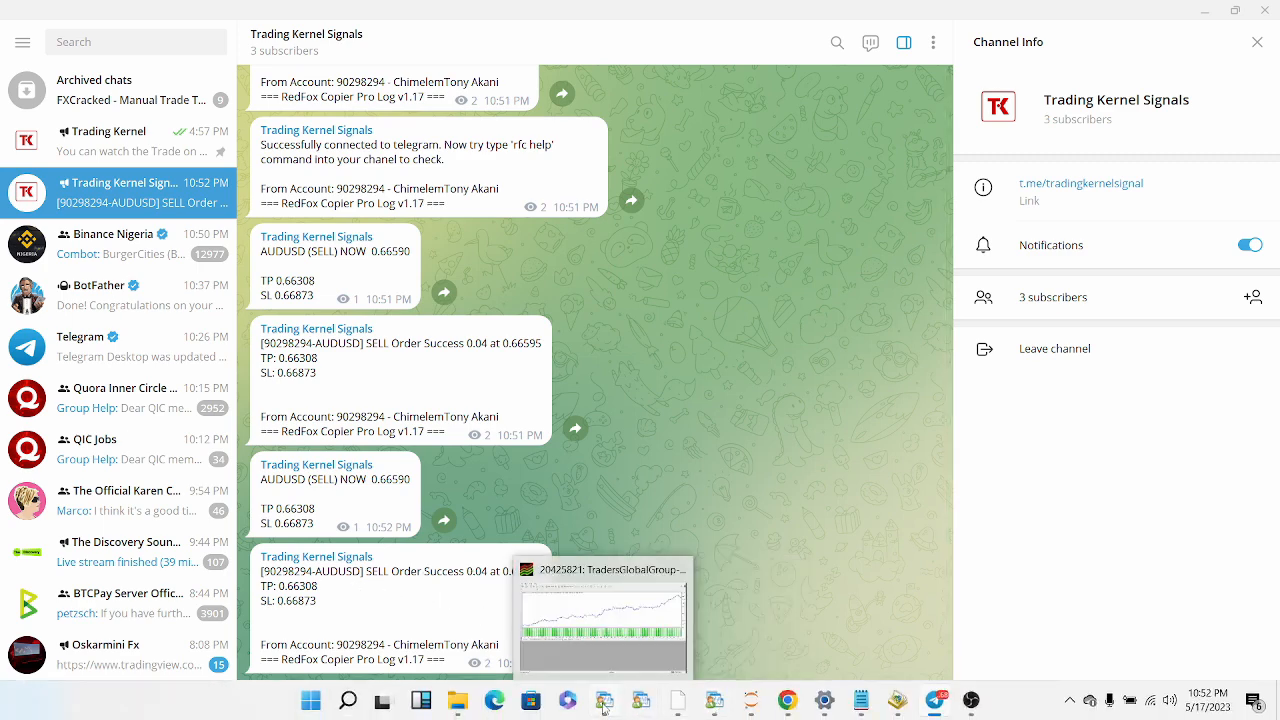
pyautogui.click(708, 666)
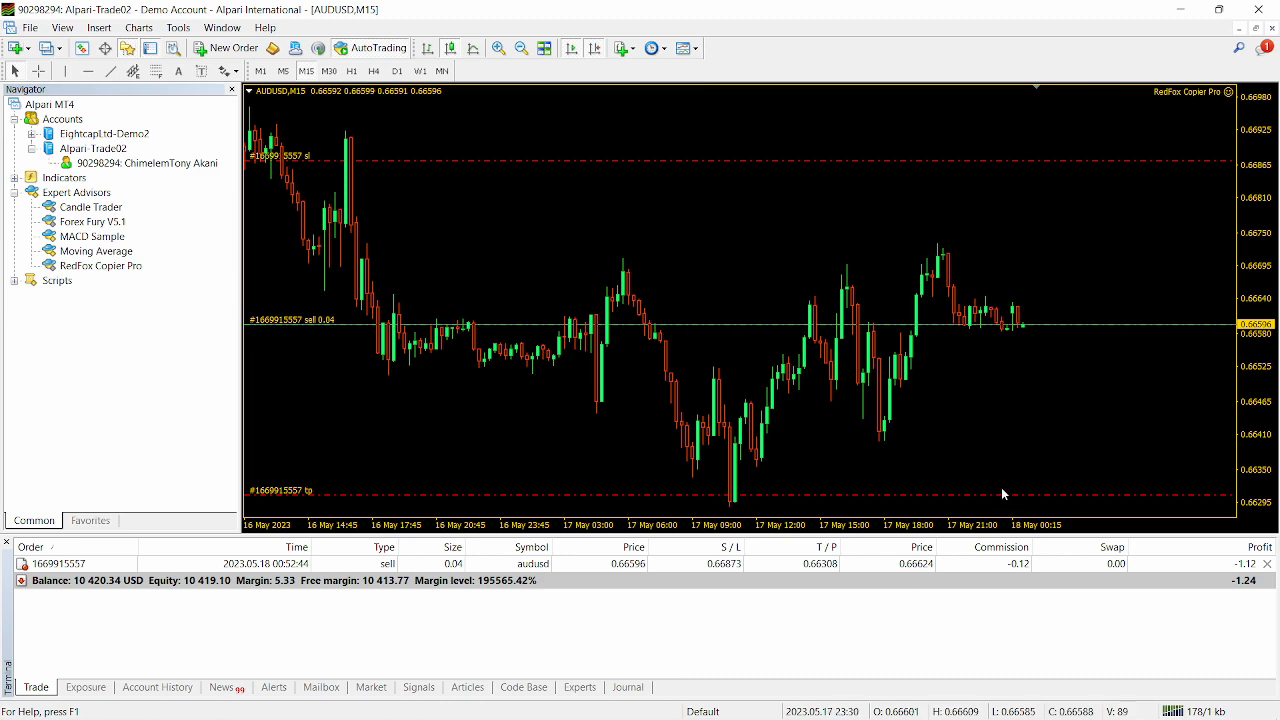
pyautogui.rightClick(585, 228)
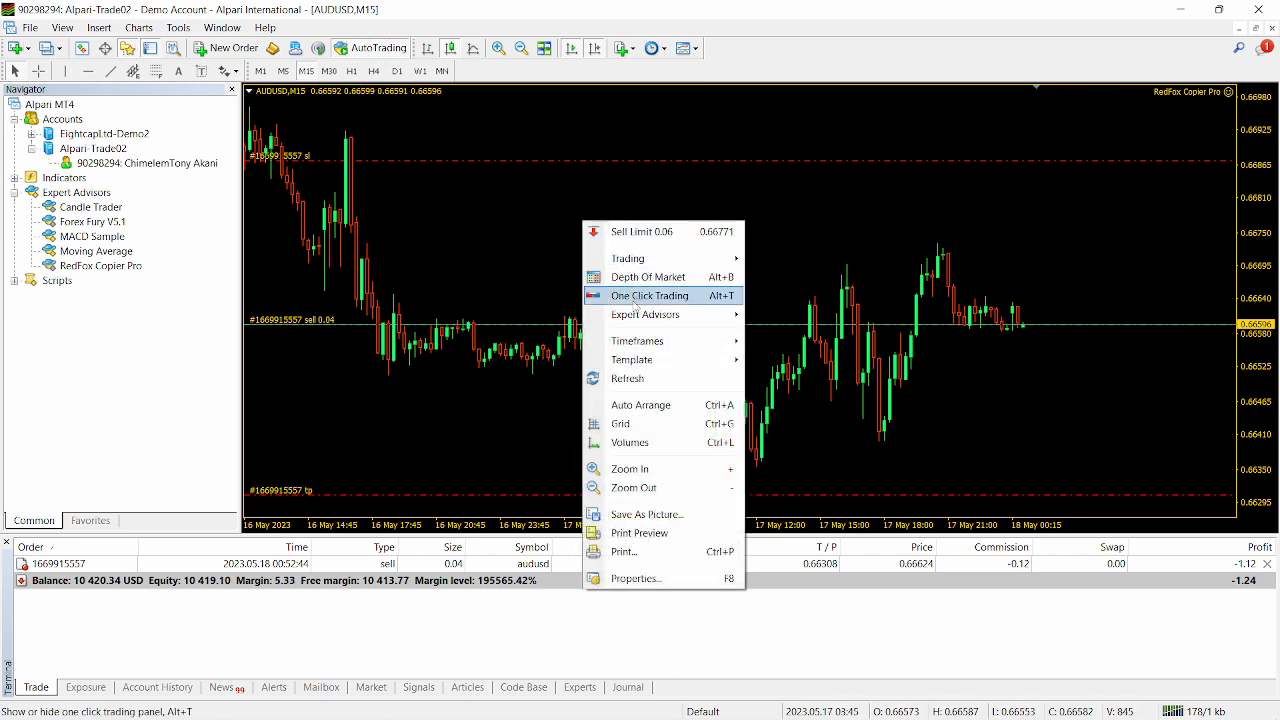
pyautogui.moveTo(660, 314)
pyautogui.click(785, 316)
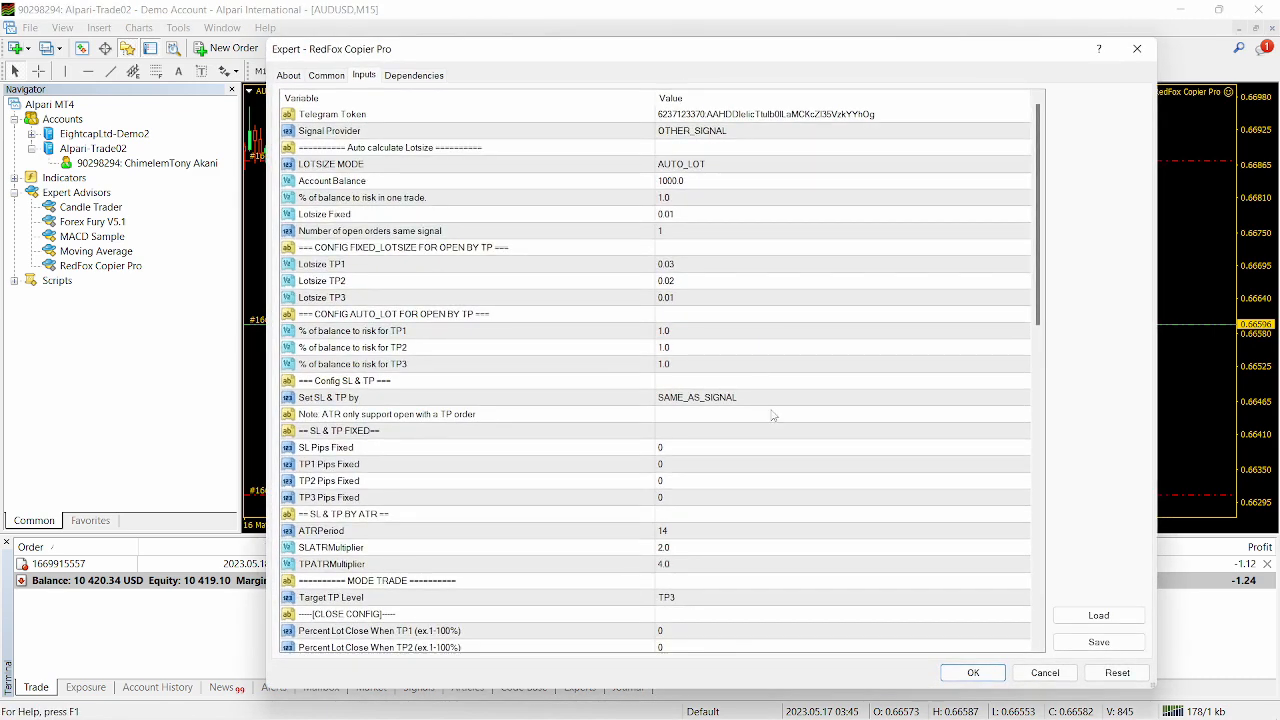
pyautogui.scroll(-8, 772, 416)
pyautogui.scroll(-6, 772, 416)
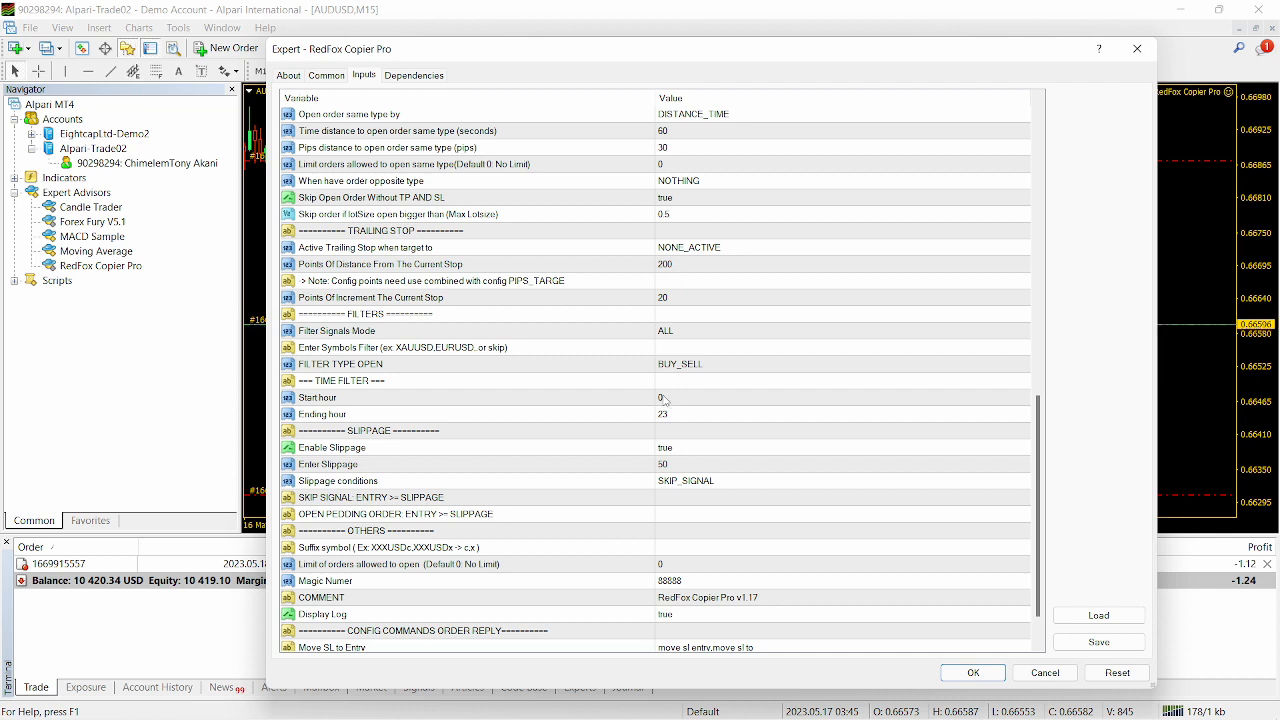
pyautogui.click(1137, 48)
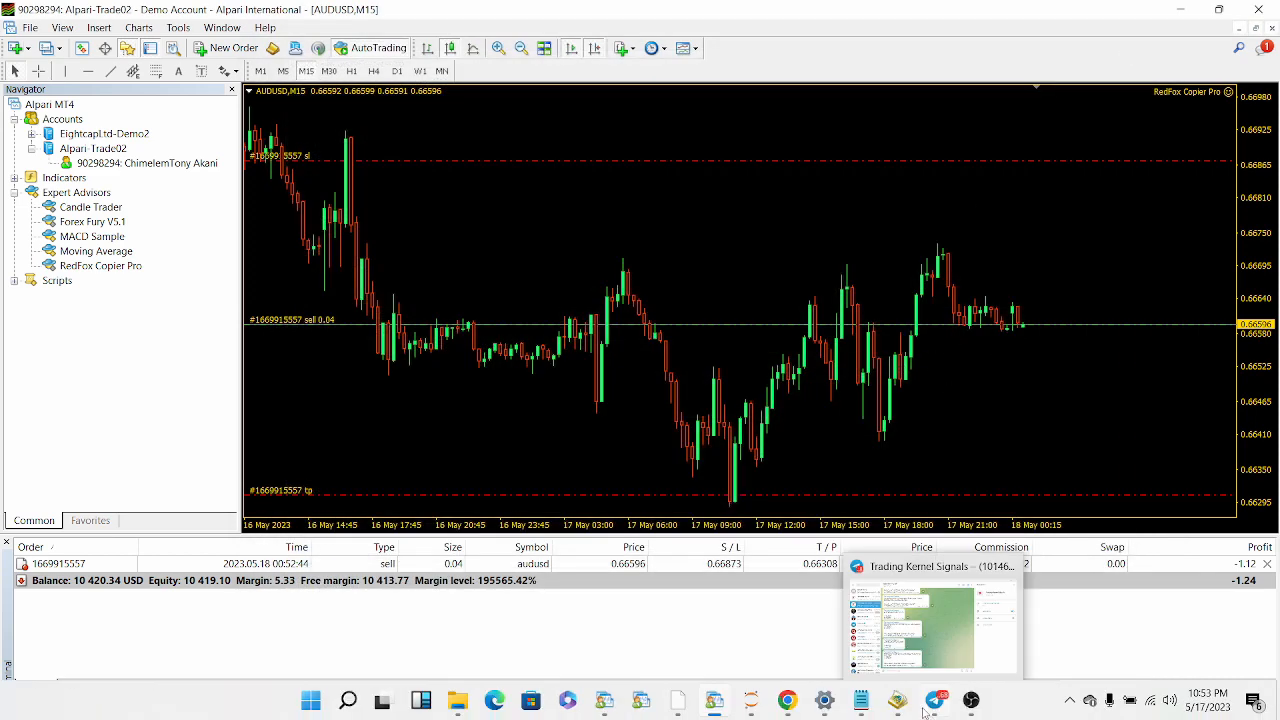
# - Switch to Telegram, copy RFC UPDATE SL TO from the bot's command list and return to the latest channel messages
pyautogui.moveTo(934, 700)
pyautogui.click(931, 650)
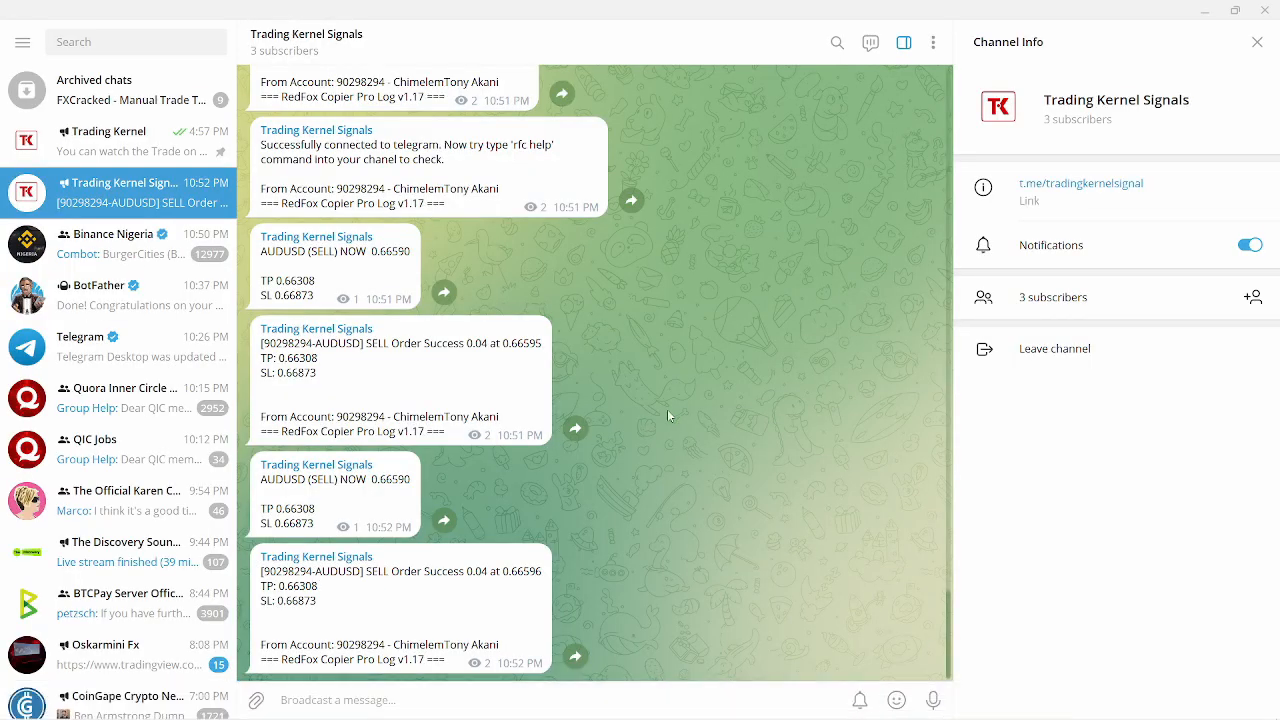
pyautogui.scroll(5, 667, 409)
pyautogui.scroll(10, 668, 414)
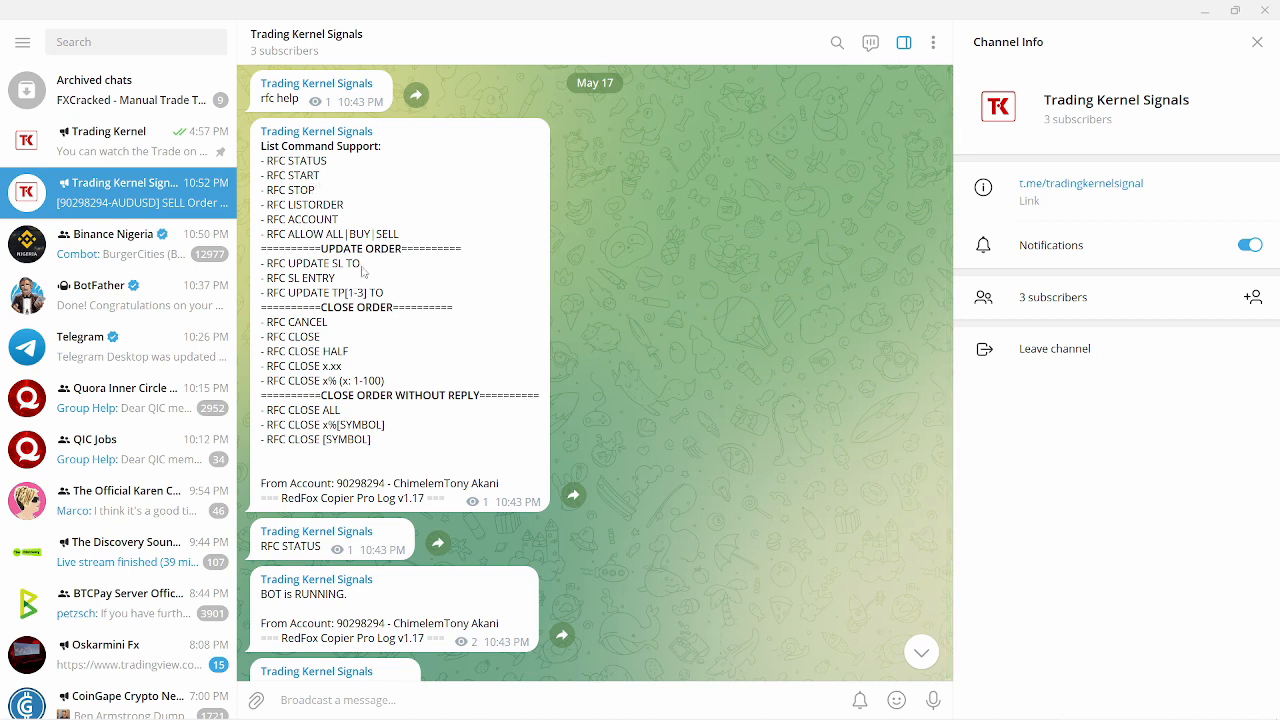
pyautogui.moveTo(367, 269); pyautogui.dragTo(266, 268)
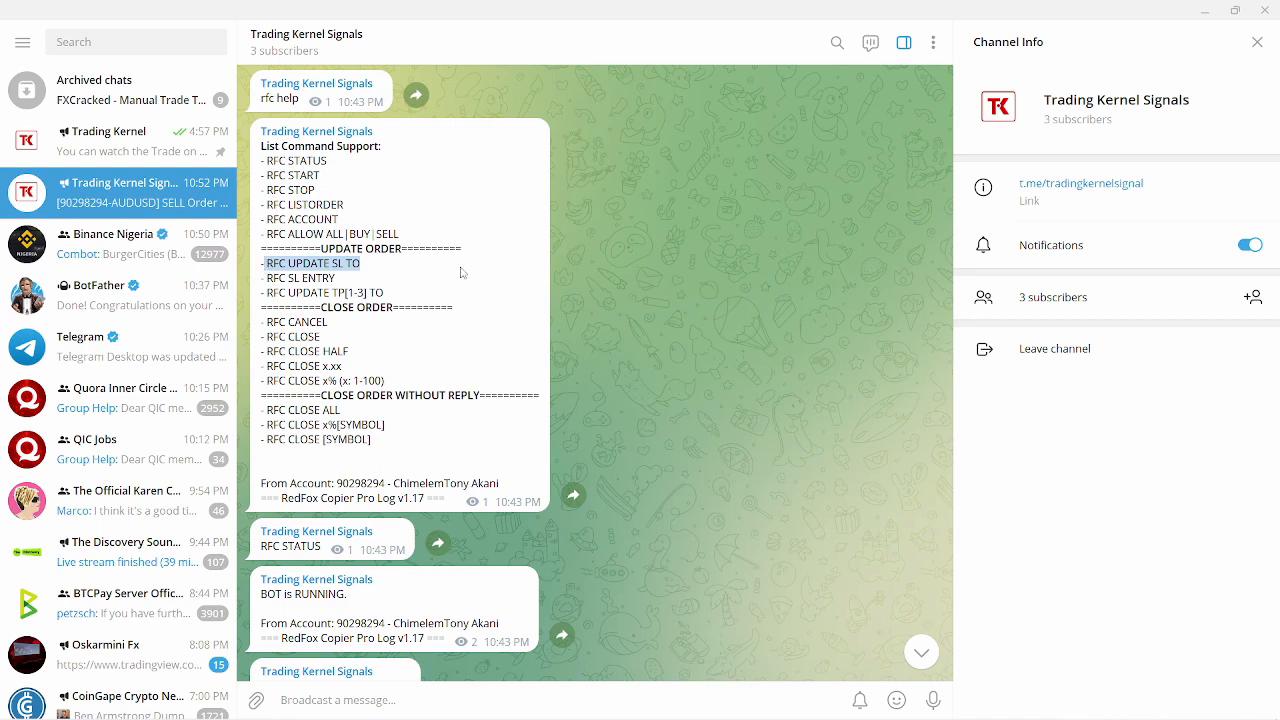
pyautogui.scroll(-10, 575, 296)
pyautogui.scroll(-2, 581, 304)
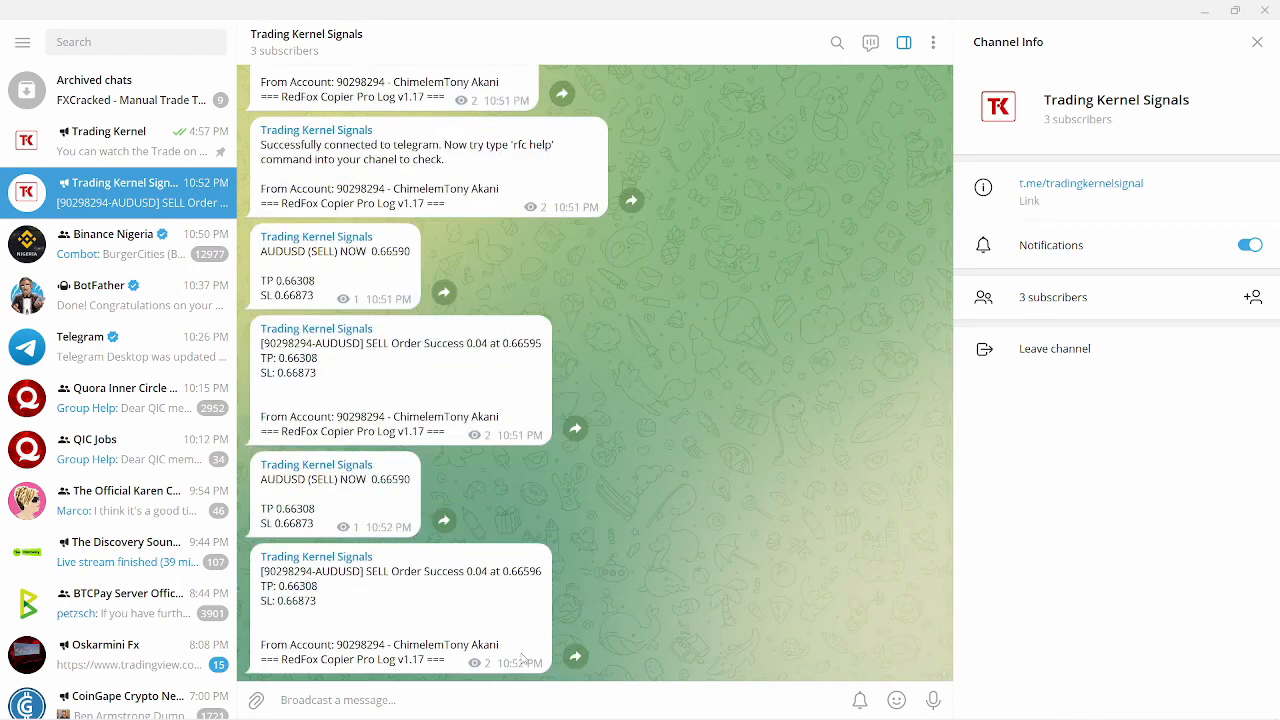
# - Try to update the stop loss by replying RFC UPDATE SL TO 0.66860 to the bot's latest SELL Order Success message
pyautogui.click(575, 656)
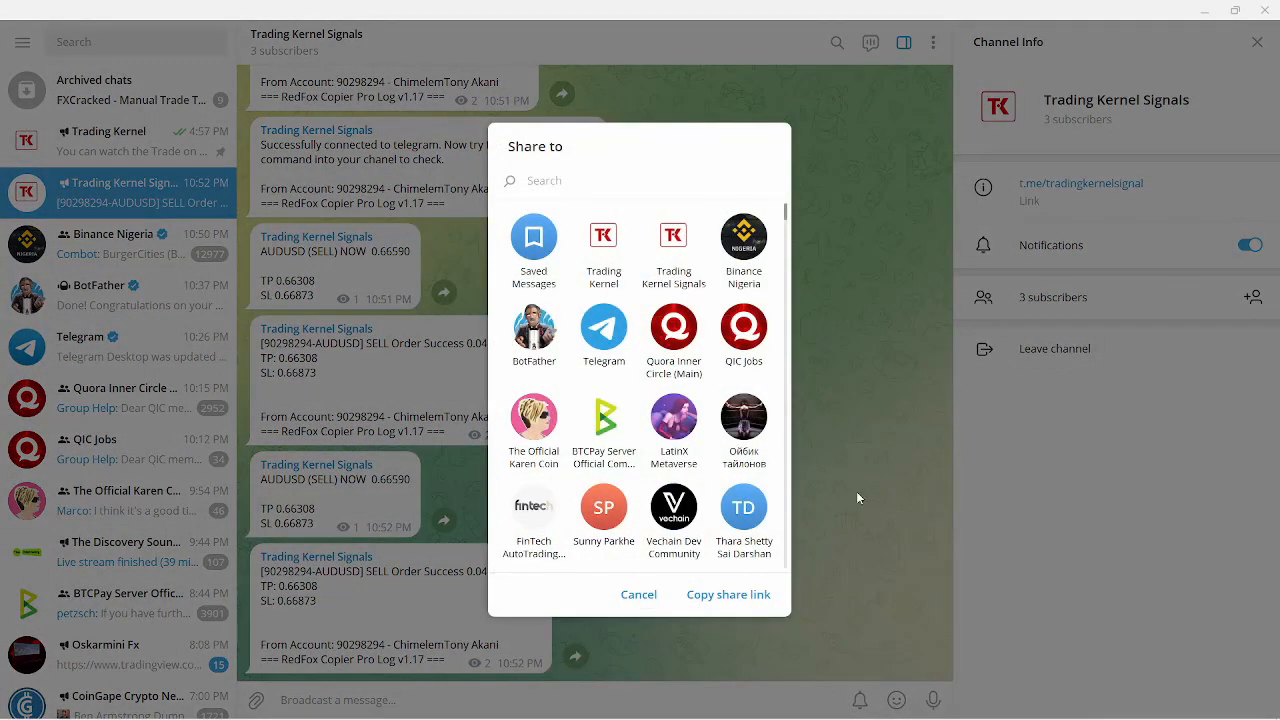
pyautogui.click(857, 500)
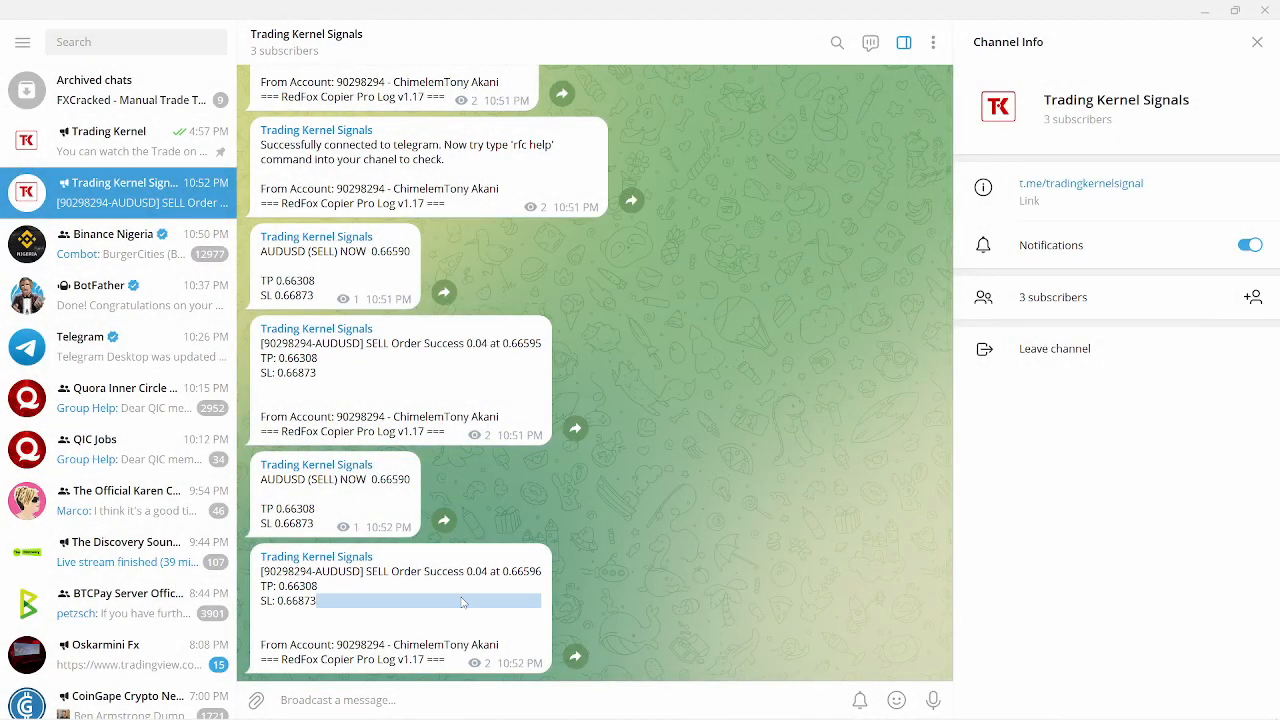
pyautogui.rightClick(377, 589)
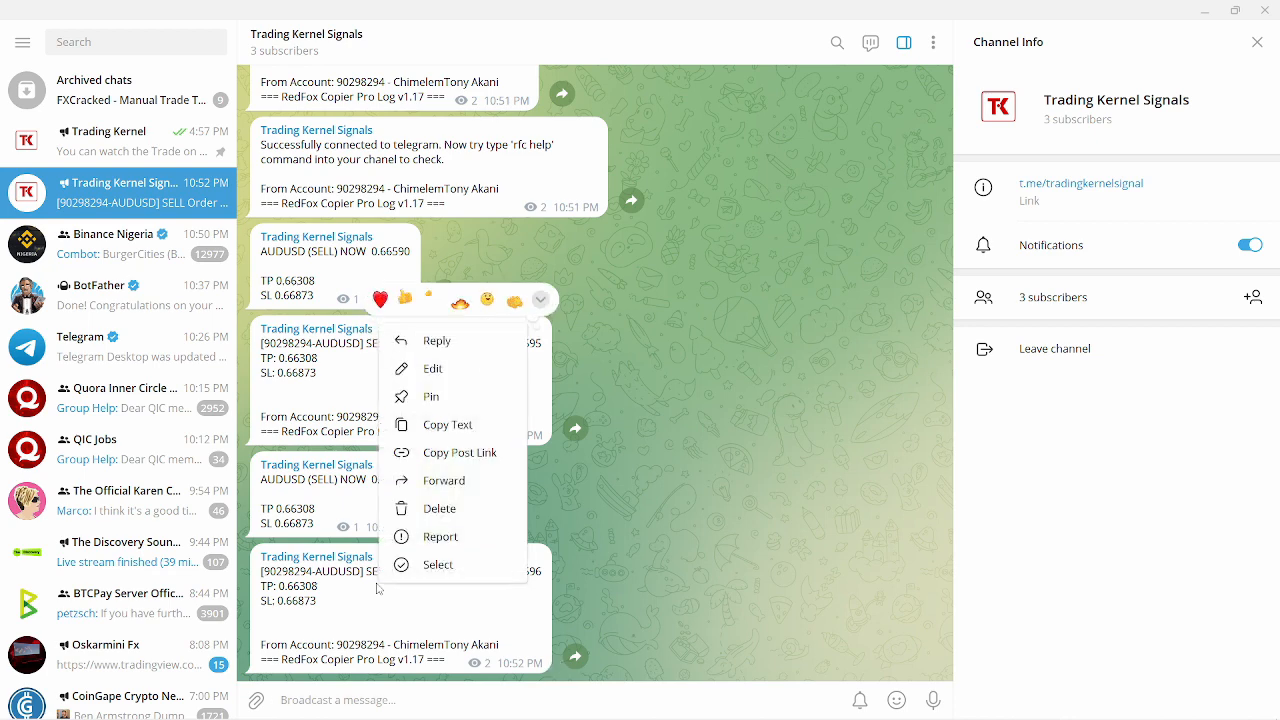
pyautogui.click(440, 340)
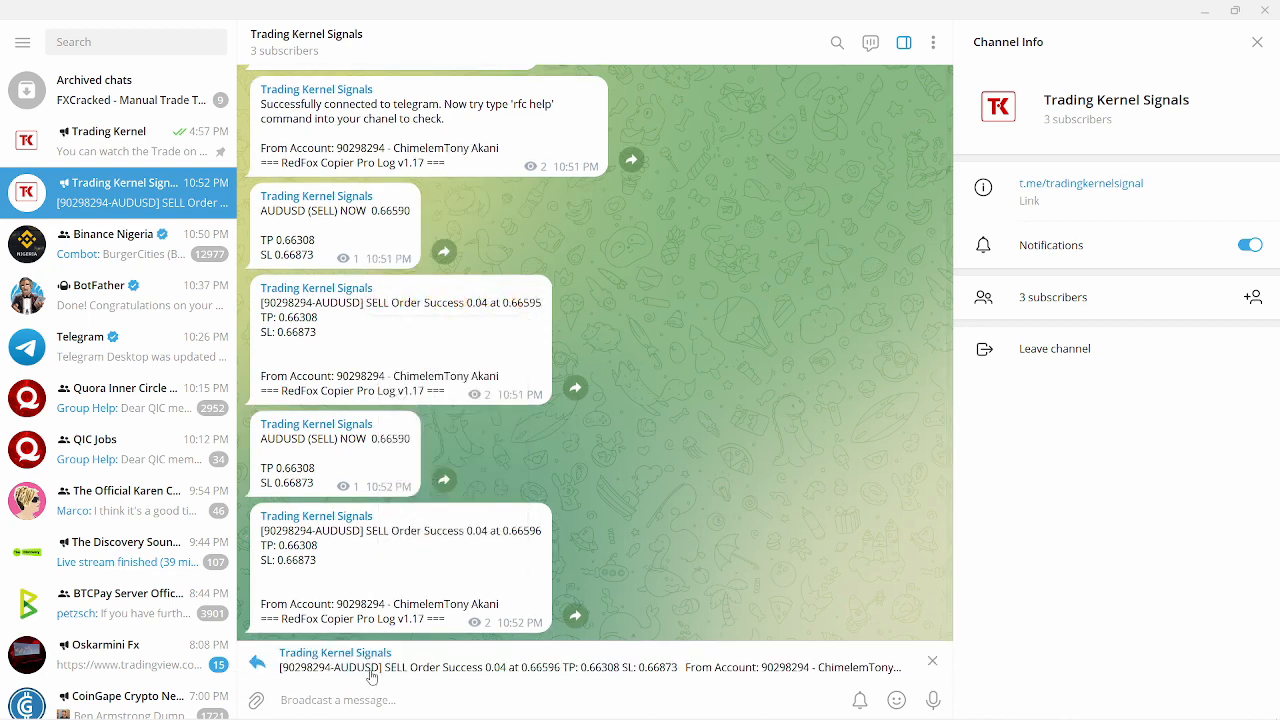
pyautogui.write('RFC UPDATE SL TO')
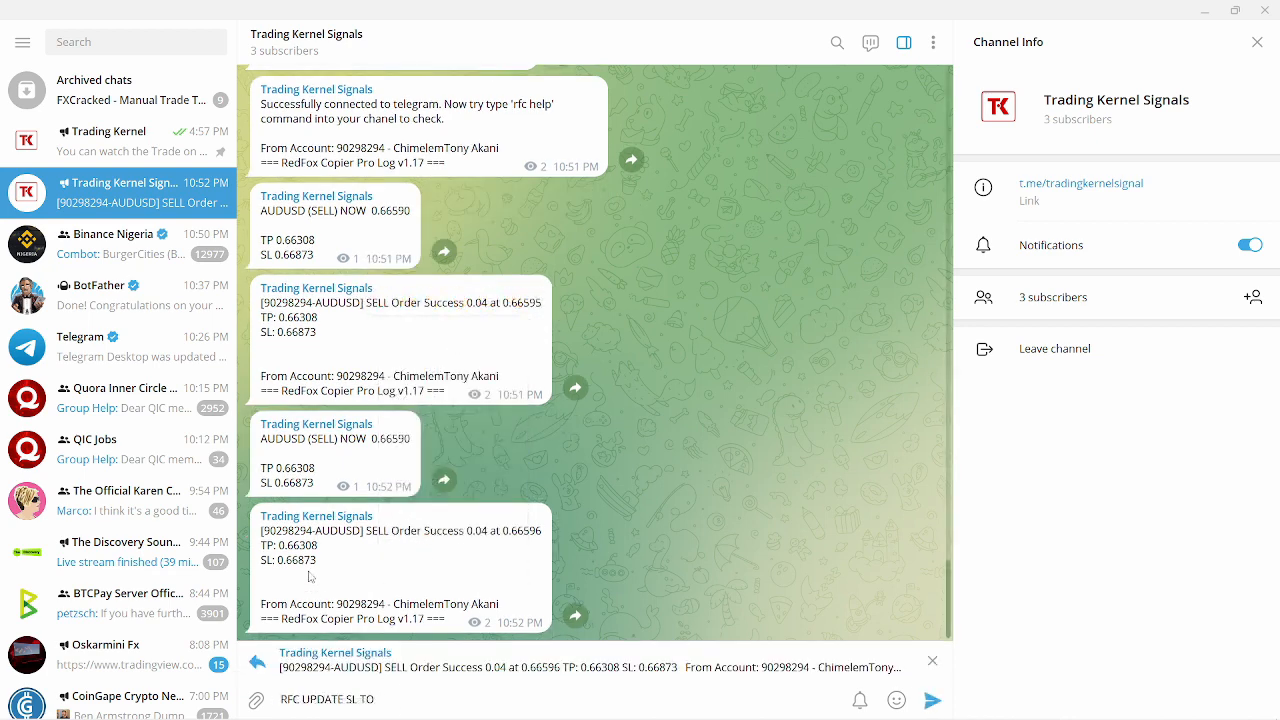
pyautogui.moveTo(318, 560); pyautogui.dragTo(279, 566)
pyautogui.hotkey('ctrl', 'c')
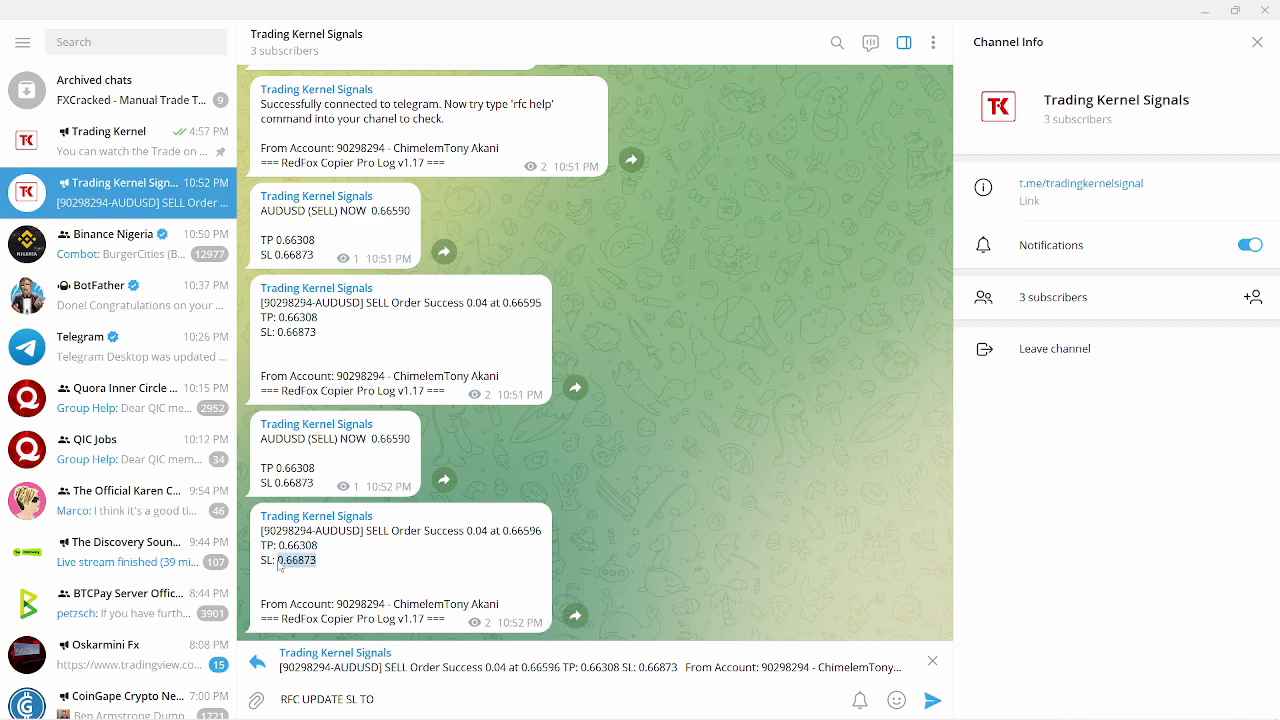
pyautogui.click(412, 703)
pyautogui.hotkey('ctrl', 'v')
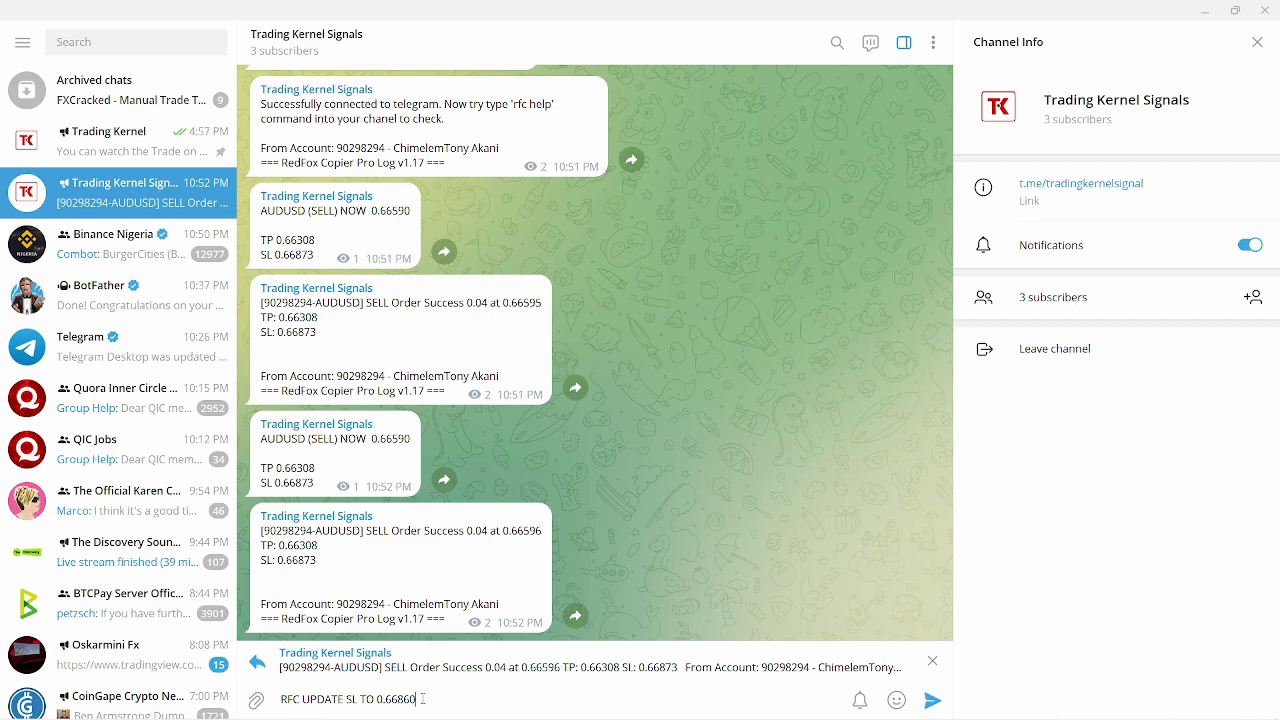
pyautogui.press('Return')
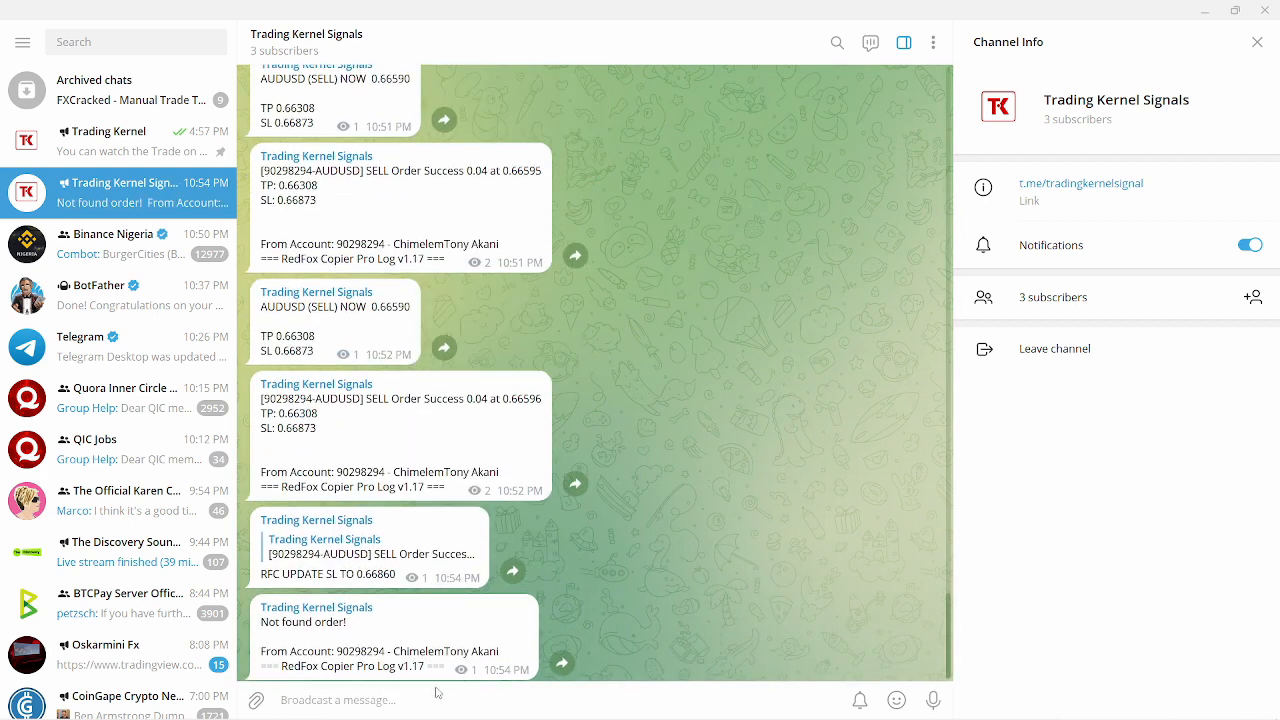
# - Reply to the latest AUDUSD (SELL) NOW signal with the copied command RFC UPDATE SL TO 0.66860 and check the bot's response
pyautogui.doubleClick(357, 308)
pyautogui.rightClick(357, 308)
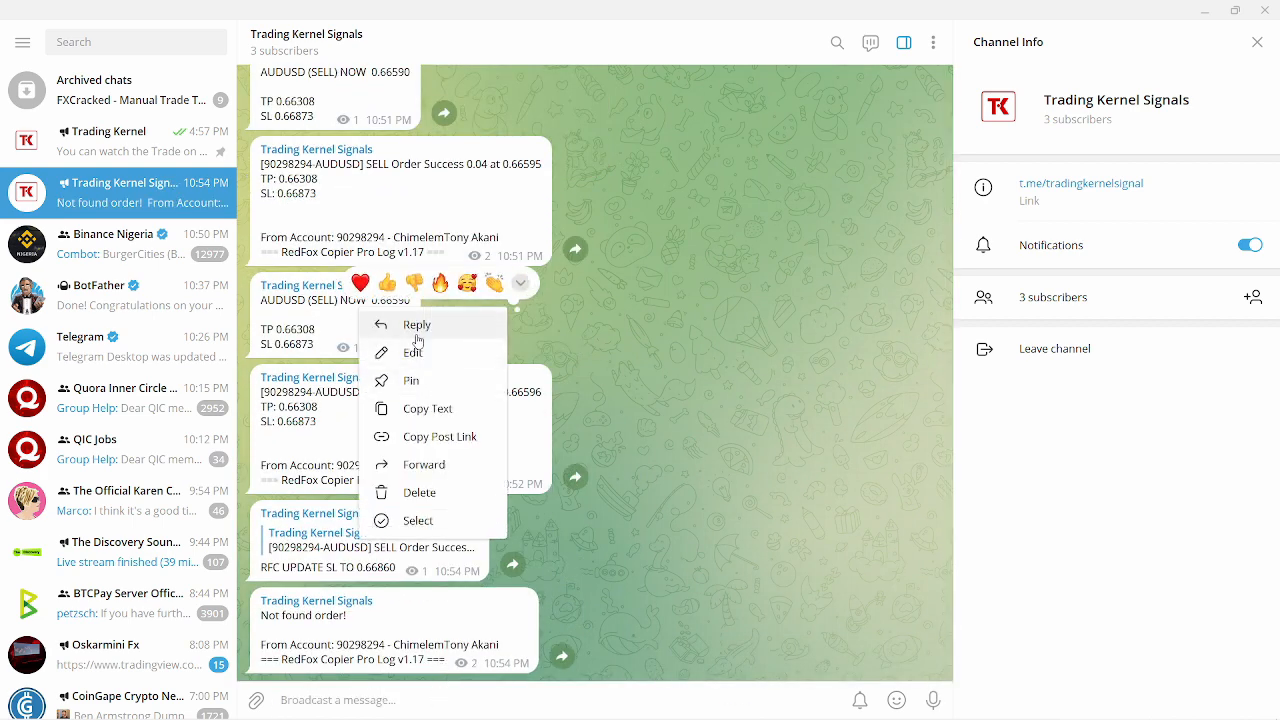
pyautogui.click(415, 324)
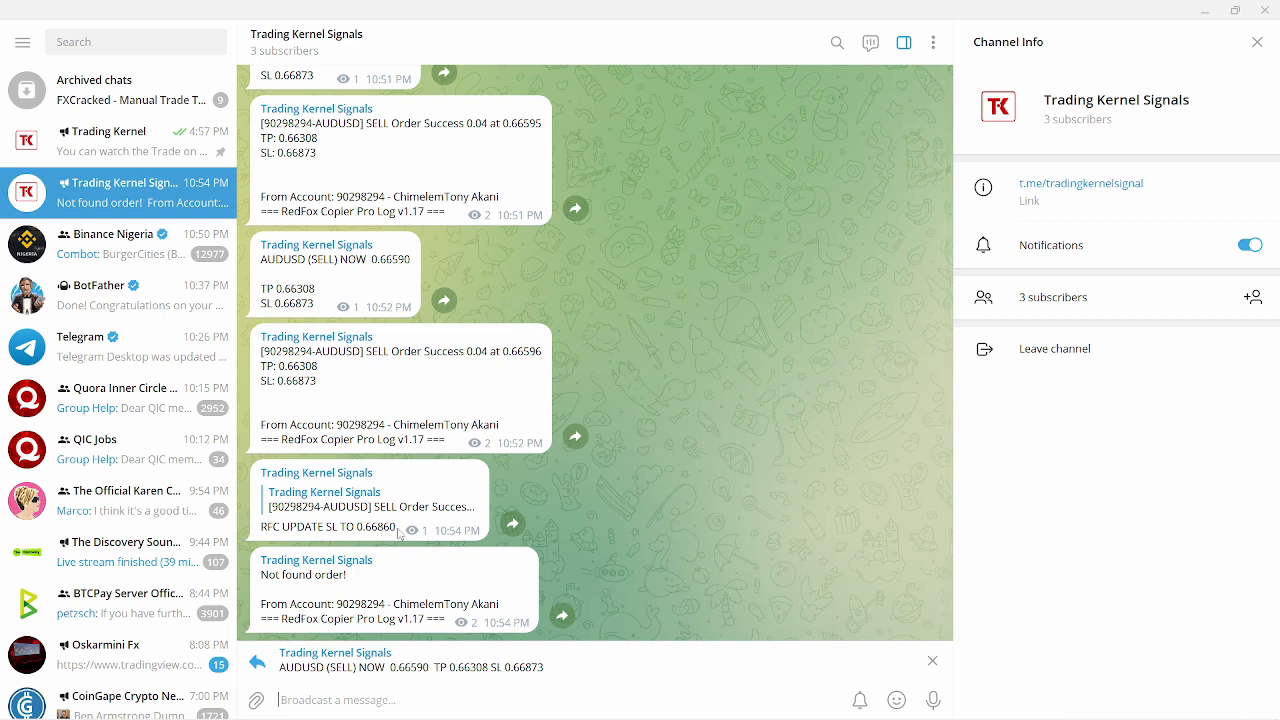
pyautogui.moveTo(400, 530); pyautogui.dragTo(259, 526)
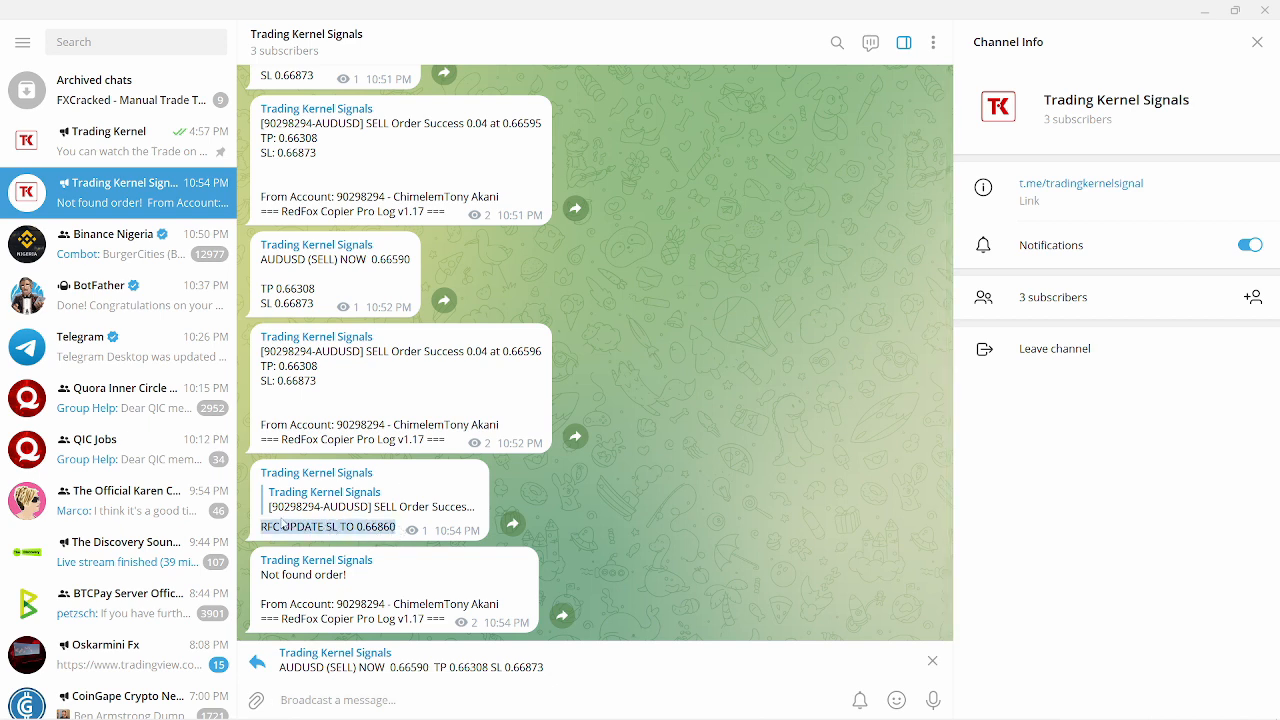
pyautogui.hotkey('ctrl', 'c')
pyautogui.click(288, 700)
pyautogui.hotkey('ctrl', 'v')
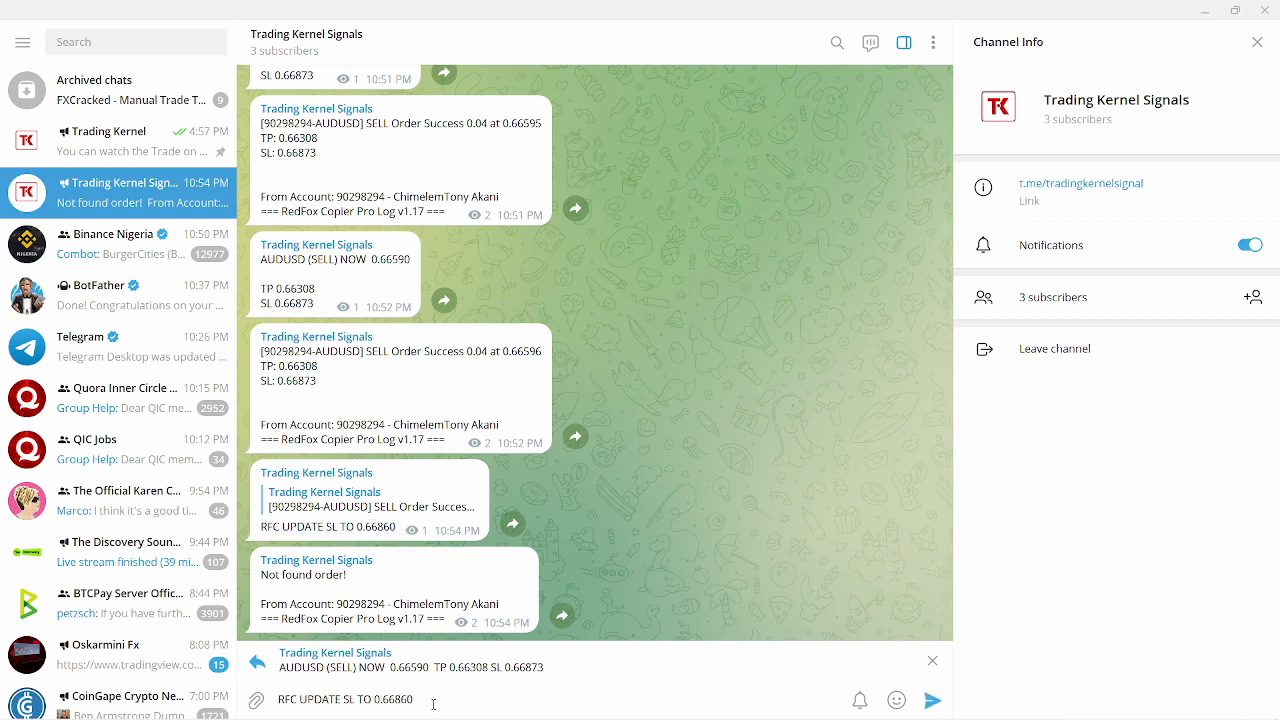
pyautogui.press('Return')
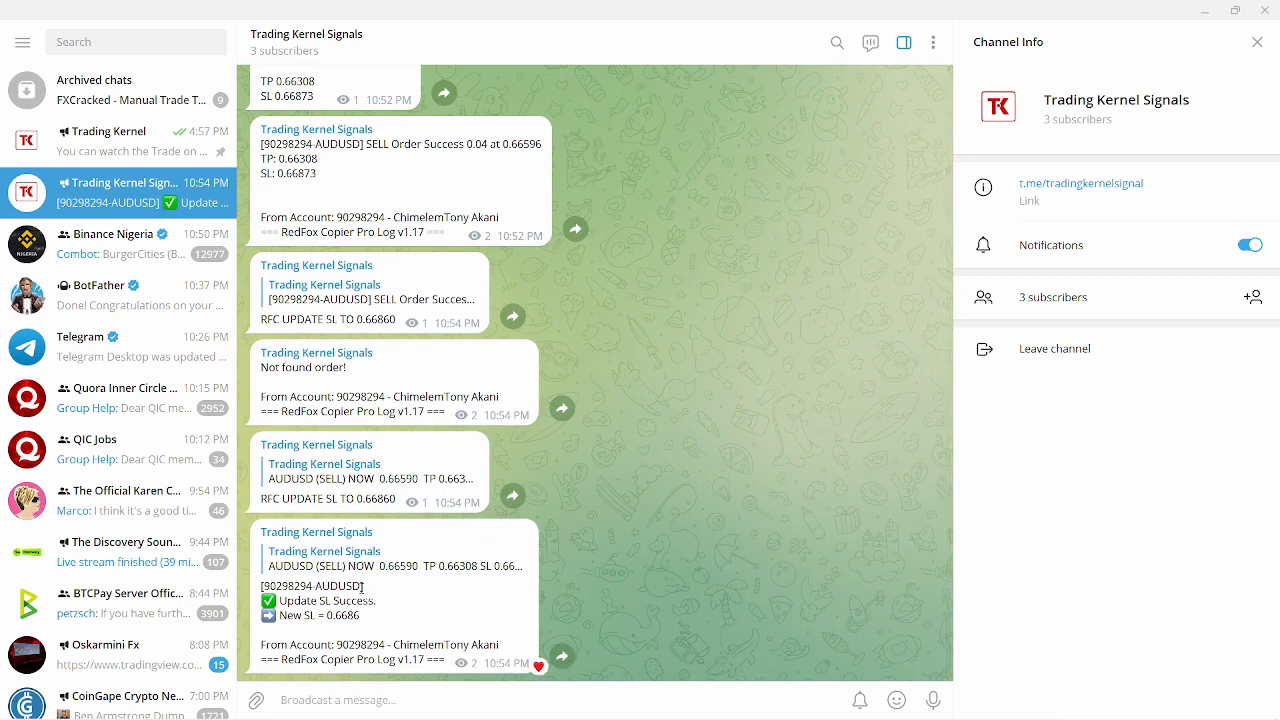
pyautogui.moveTo(376, 601); pyautogui.dragTo(304, 615)
pyautogui.scroll(1, 405, 605)
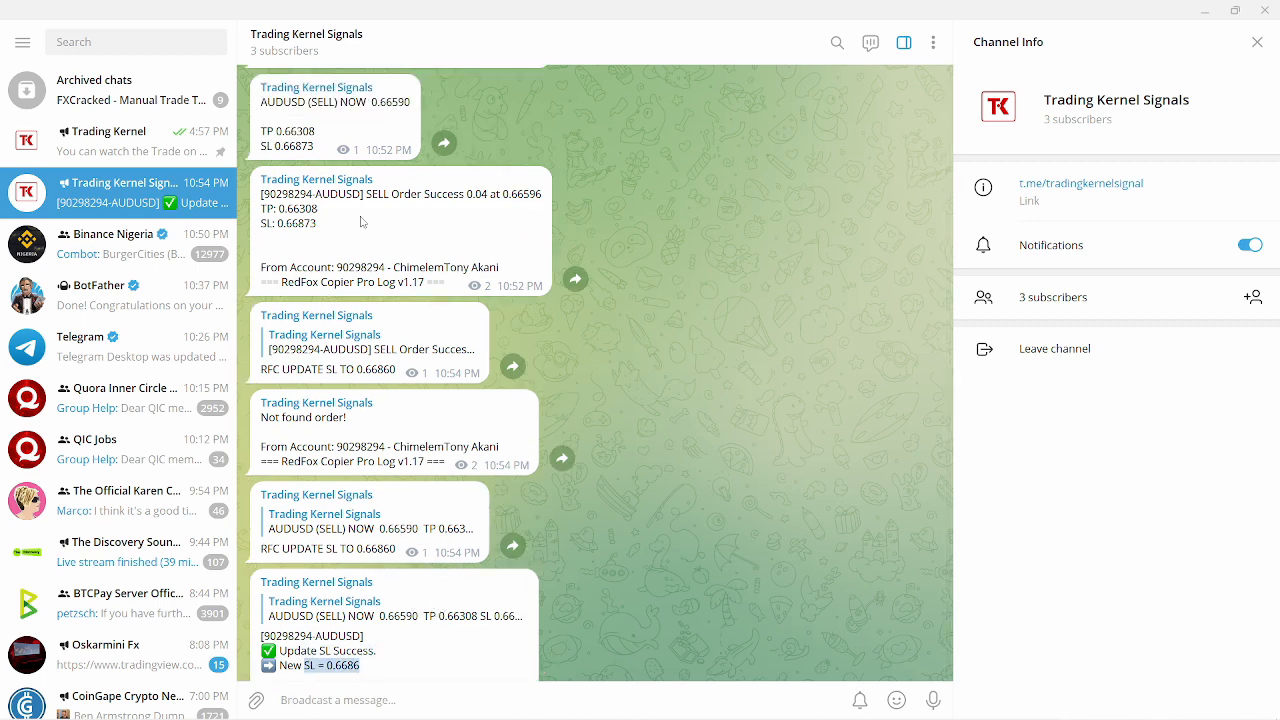
# - Compare the bot's stop-loss update response with the original AUDUSD (SELL) NOW signal in the Trading Kernel Signals channel
pyautogui.scroll(-1, 537, 388)
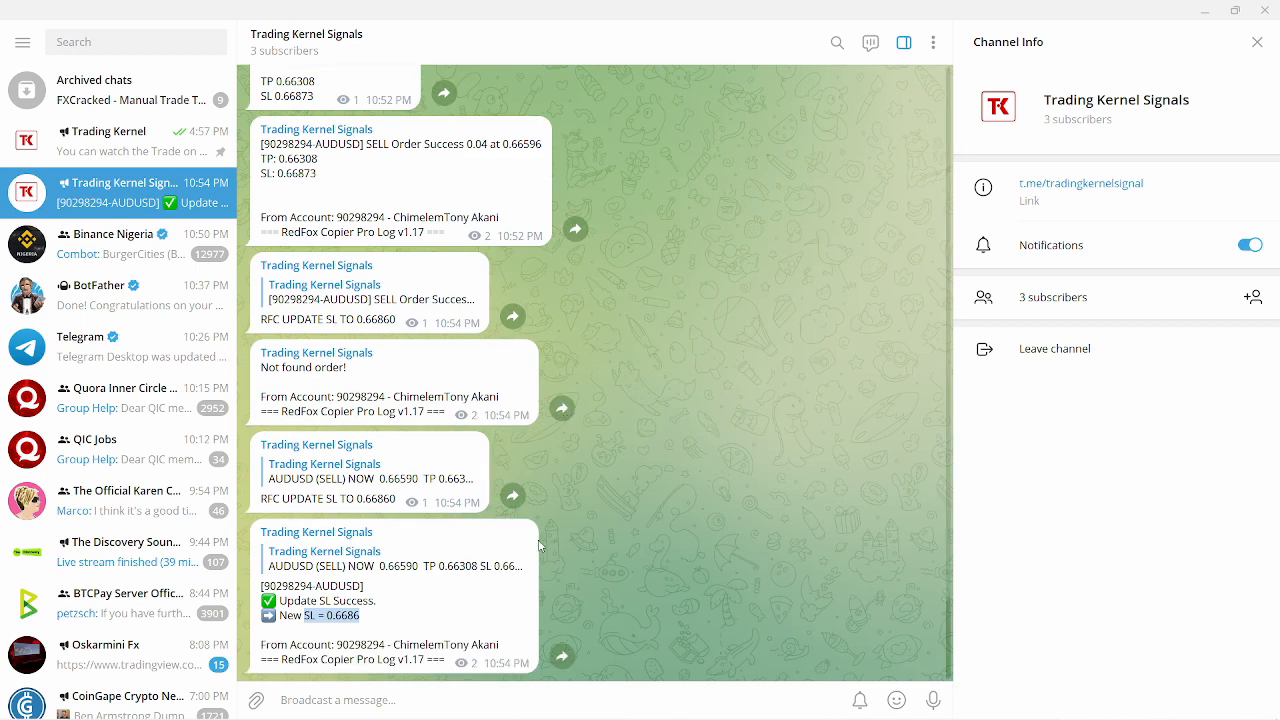
pyautogui.click(494, 603)
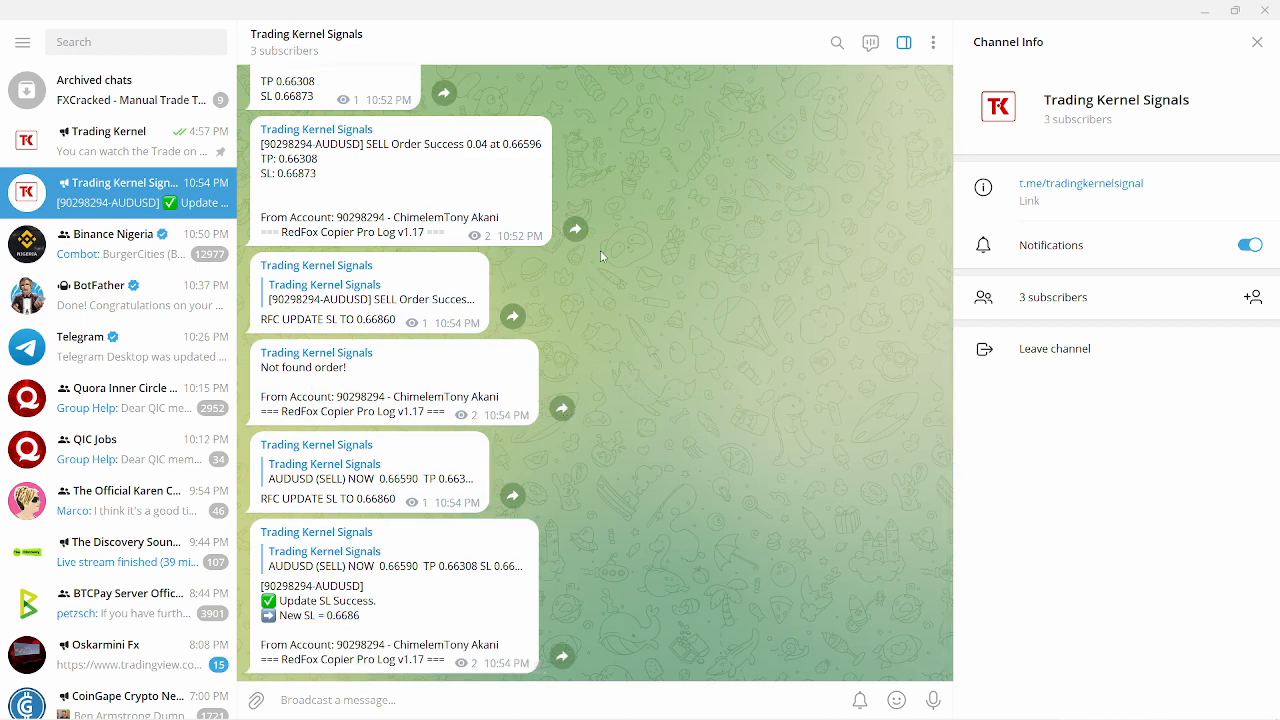
pyautogui.scroll(2, 601, 245)
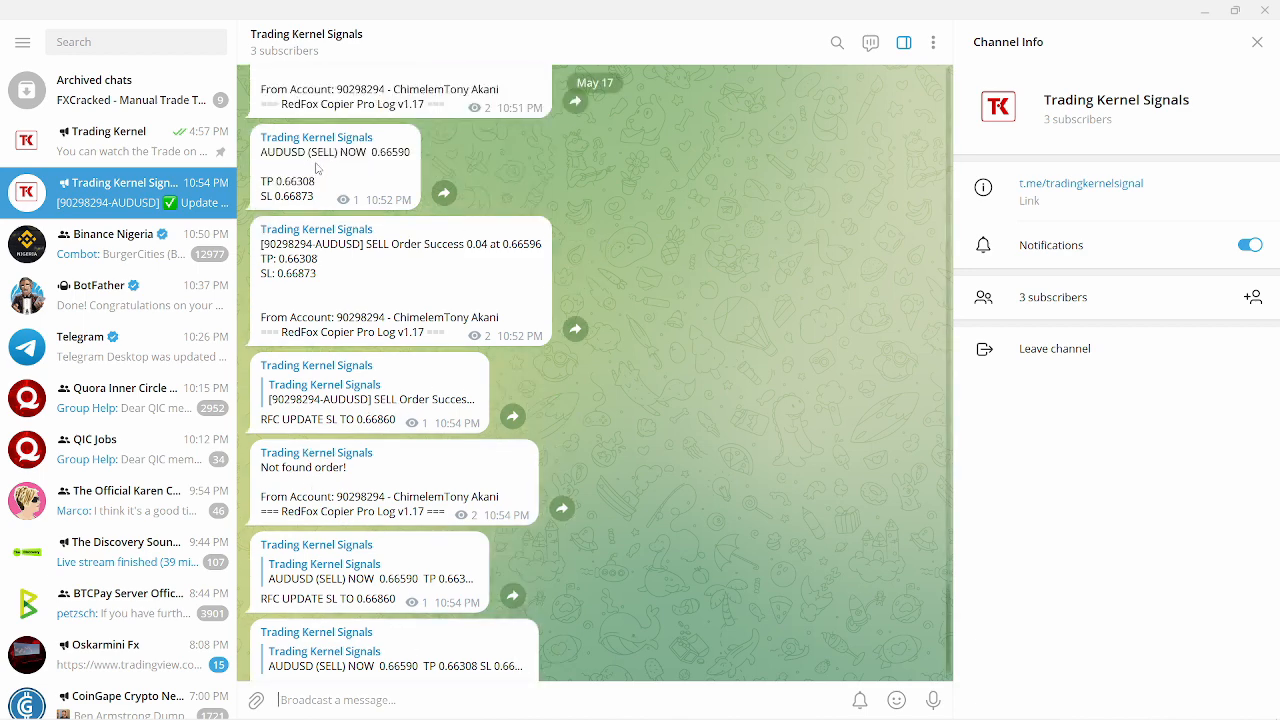
pyautogui.scroll(-2, 318, 170)
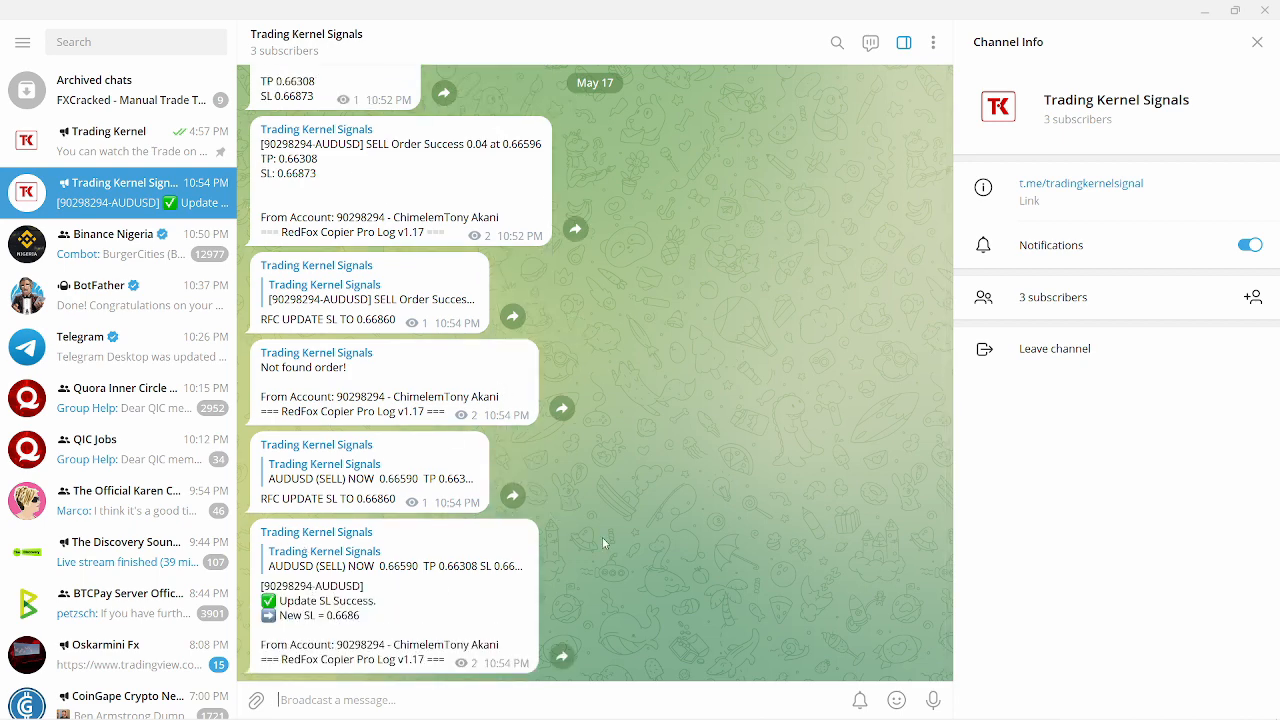
# - Copy the RFC CLOSE command from the bot's command list and return to the latest AUDUSD (SELL) NOW signal
pyautogui.scroll(6, 602, 543)
pyautogui.scroll(12, 604, 538)
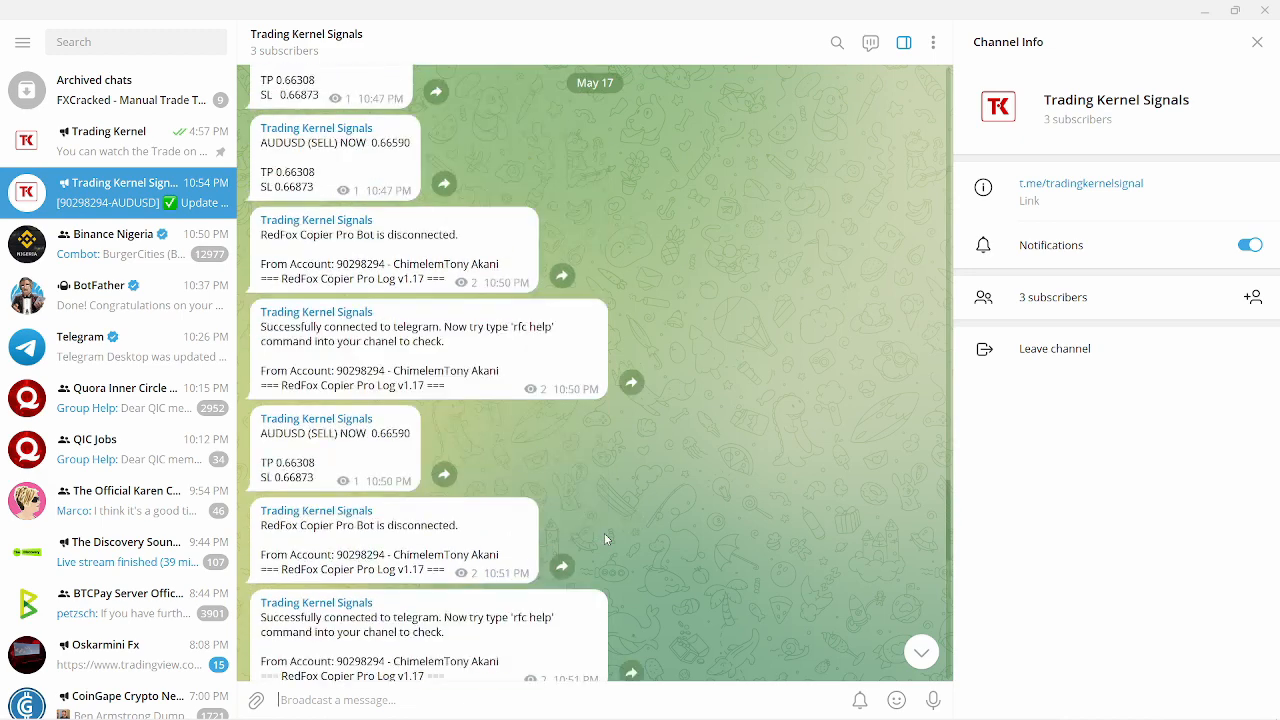
pyautogui.scroll(3, 604, 538)
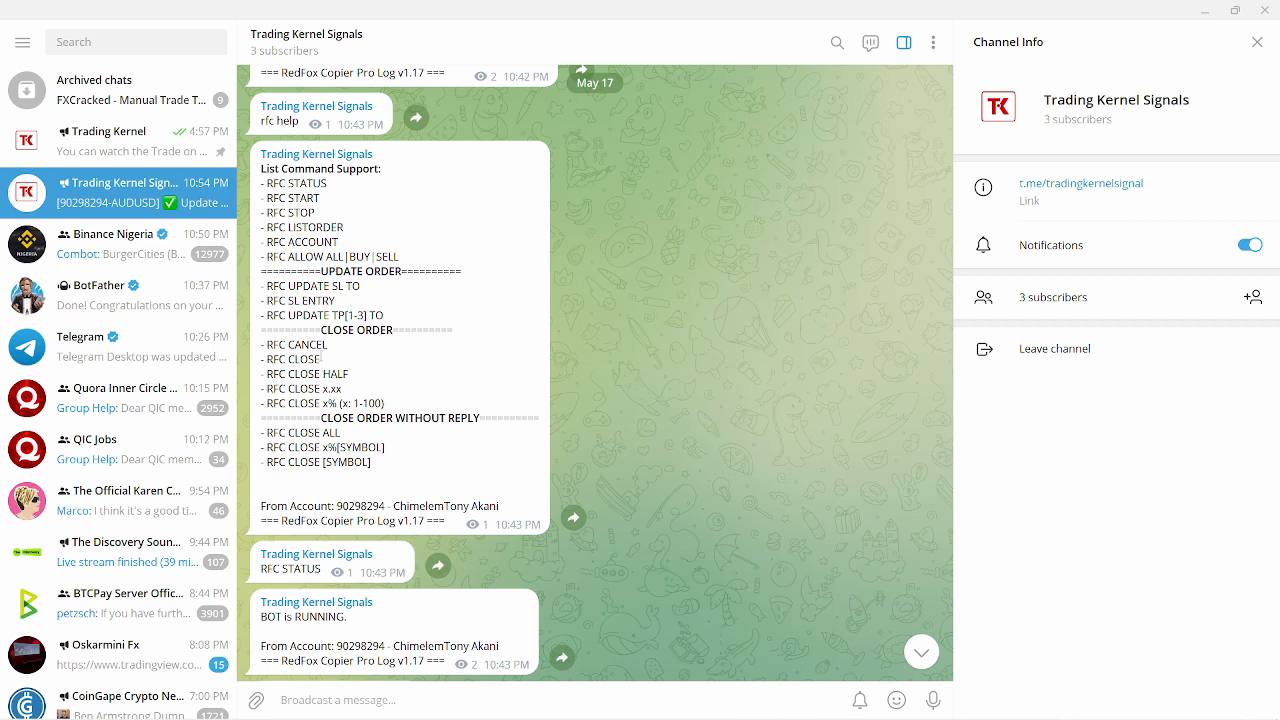
pyautogui.moveTo(320, 357); pyautogui.dragTo(267, 355)
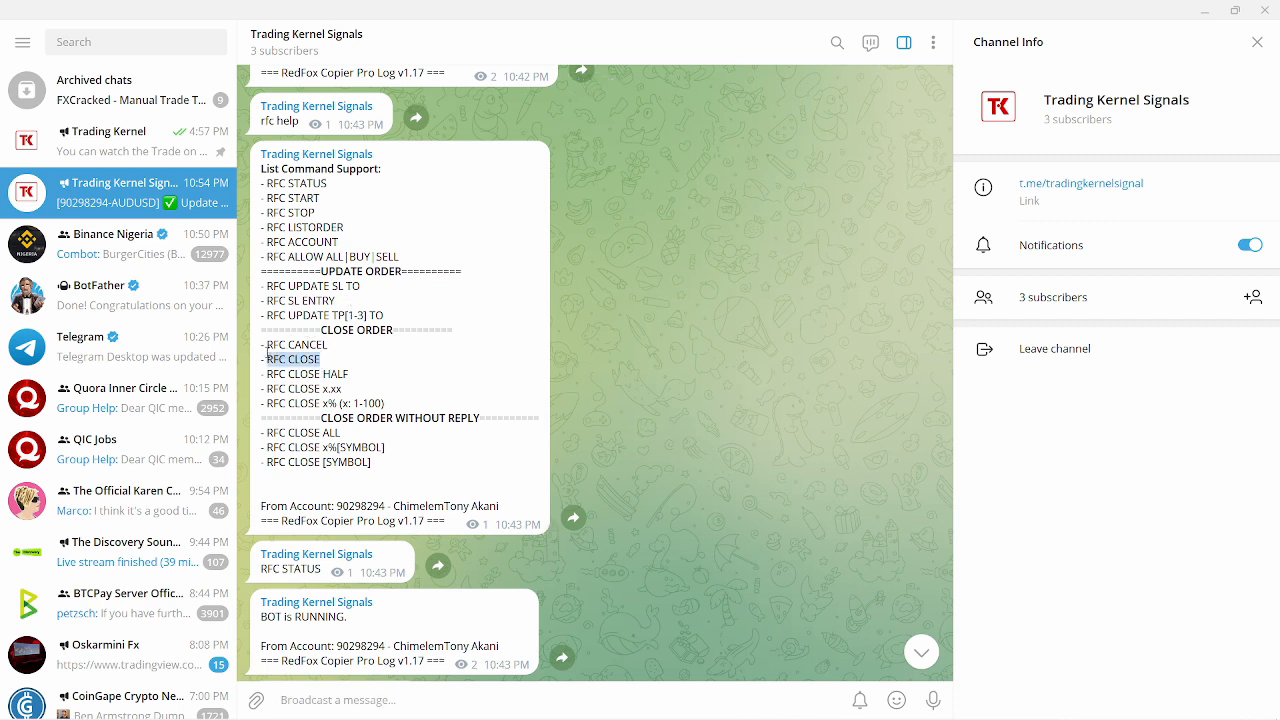
pyautogui.scroll(-15, 489, 398)
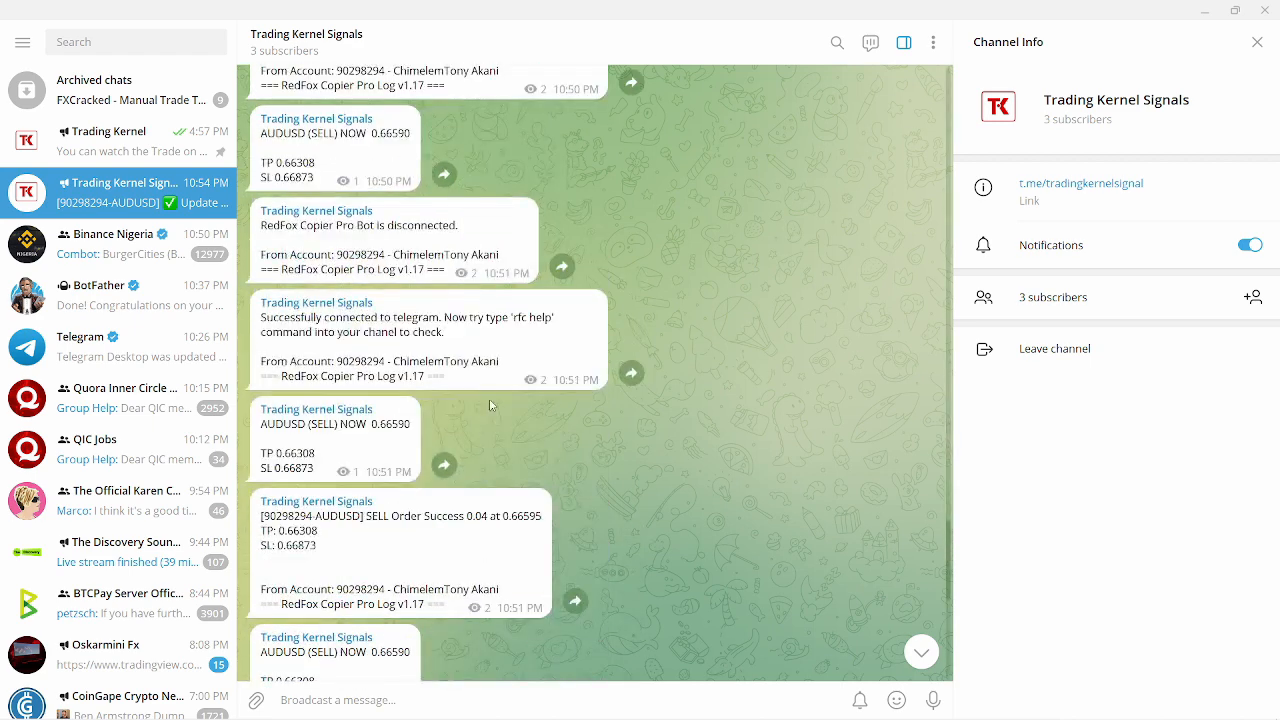
pyautogui.scroll(1, 490, 403)
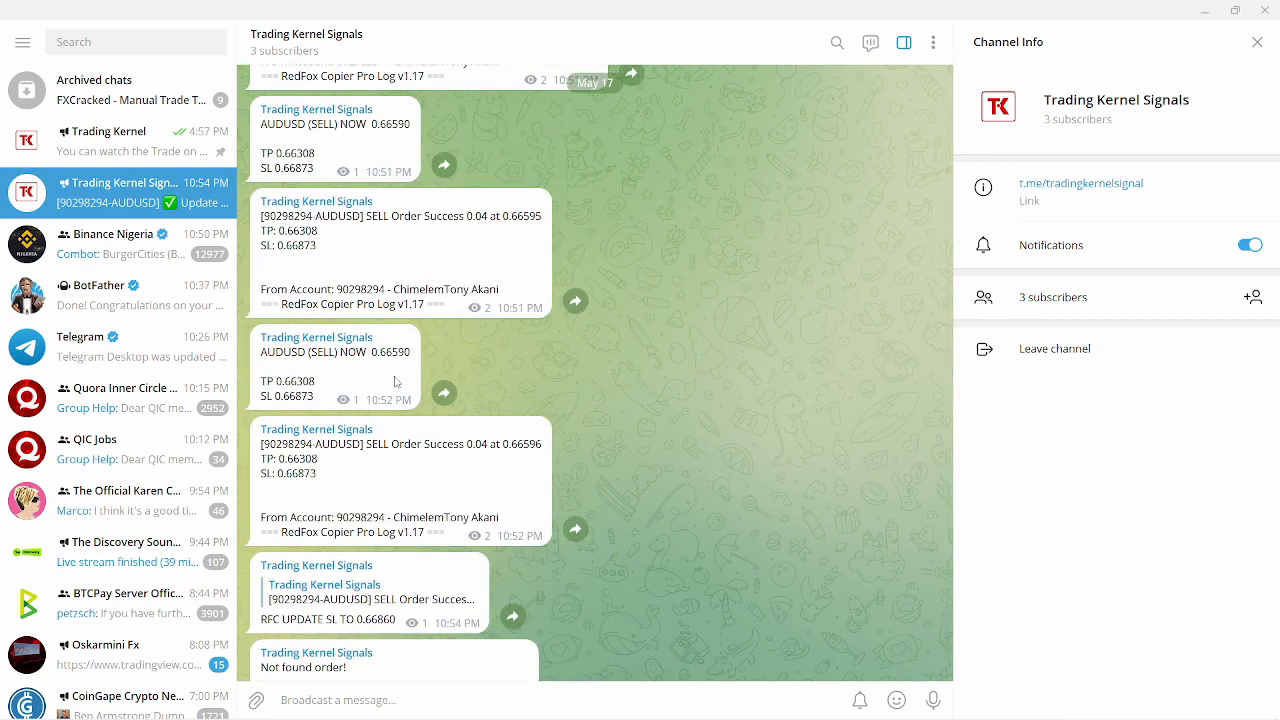
# - Reply to the latest AUDUSD (SELL) NOW signal with the command RFC CLOSE
pyautogui.rightClick(290, 362)
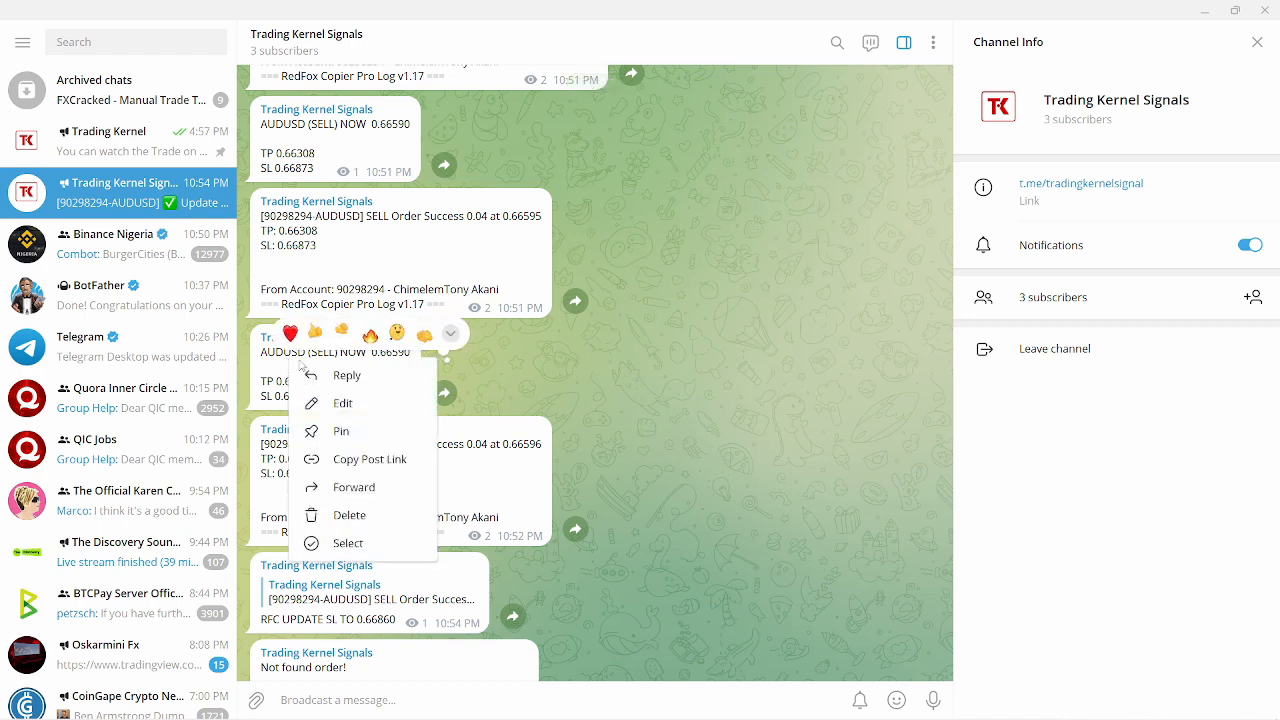
pyautogui.click(340, 374)
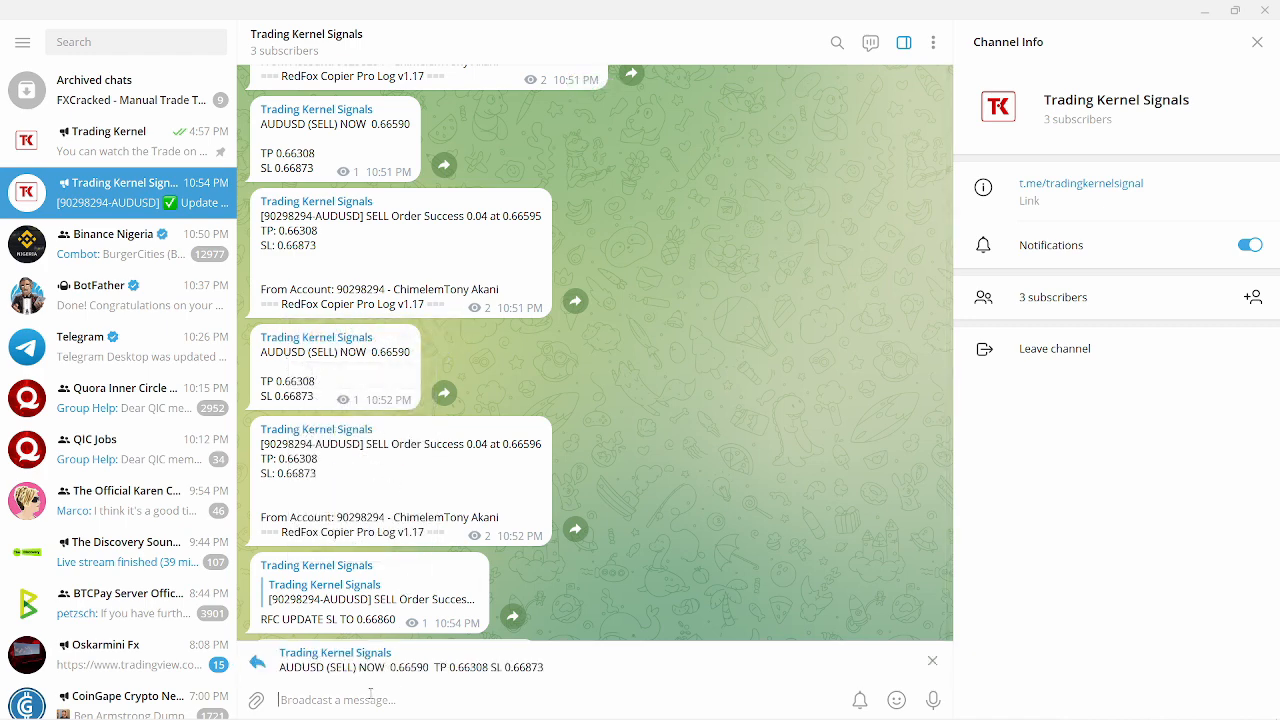
pyautogui.write('RFC CLOSE')
pyautogui.press('Return')
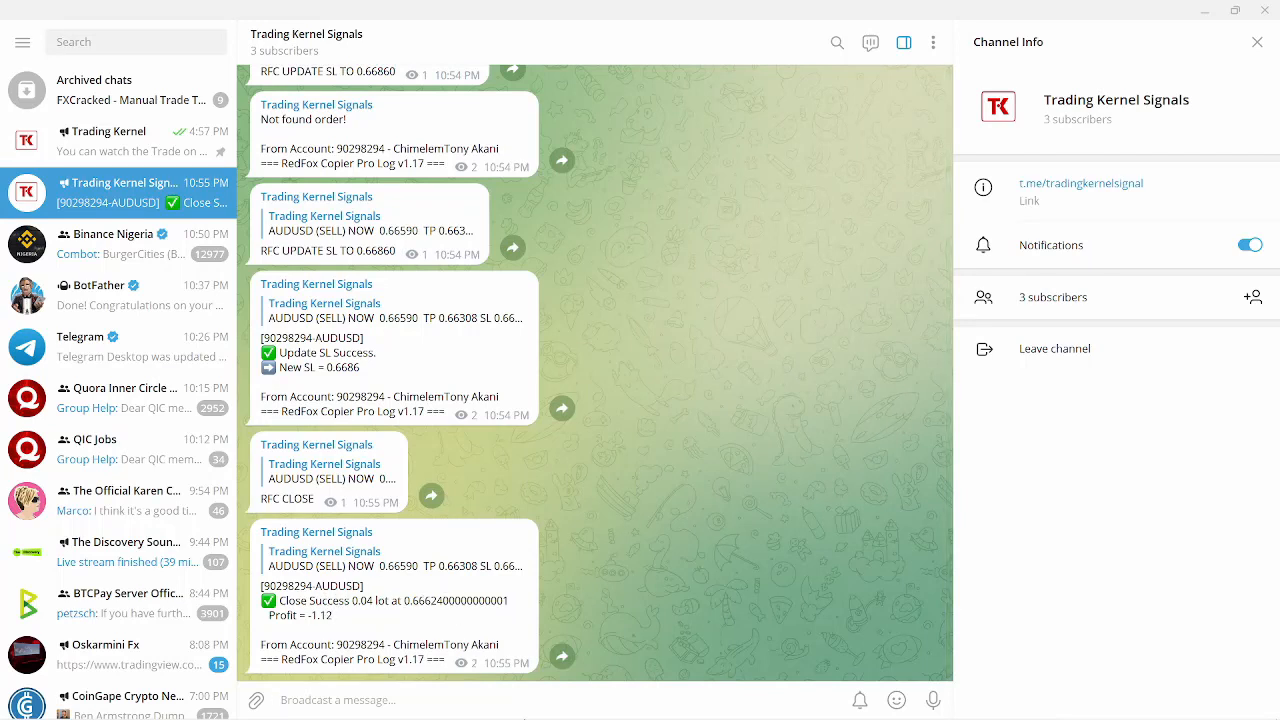
# - Examine the profit and the closing price in the bot's response to the close command
pyautogui.doubleClick(332, 615)
pyautogui.moveTo(331, 616); pyautogui.dragTo(306, 616)
pyautogui.click(396, 618)
pyautogui.doubleClick(375, 601)
pyautogui.moveTo(404, 601); pyautogui.dragTo(512, 601)
pyautogui.click(518, 602)
# - Switch to MetaTrader 4, check the AUDUSD chart and trade list for the closed order, and return to Telegram
pyautogui.moveTo(590, 698)
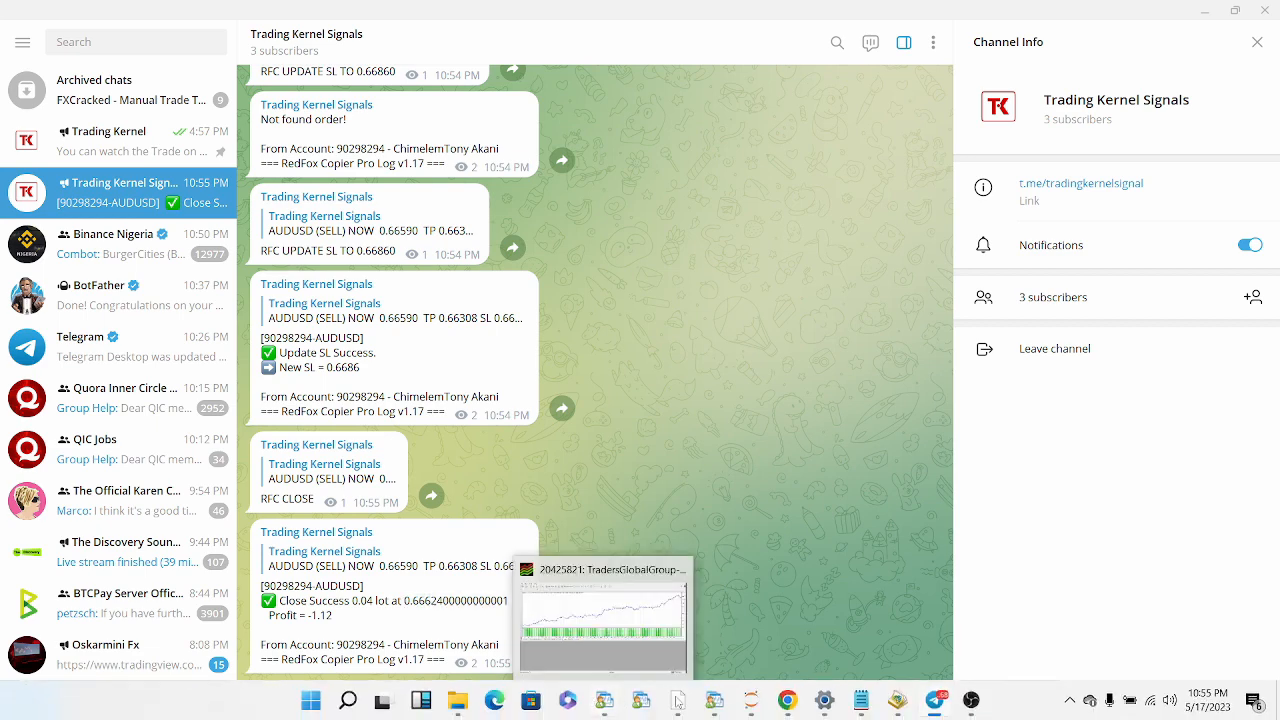
pyautogui.click(716, 702)
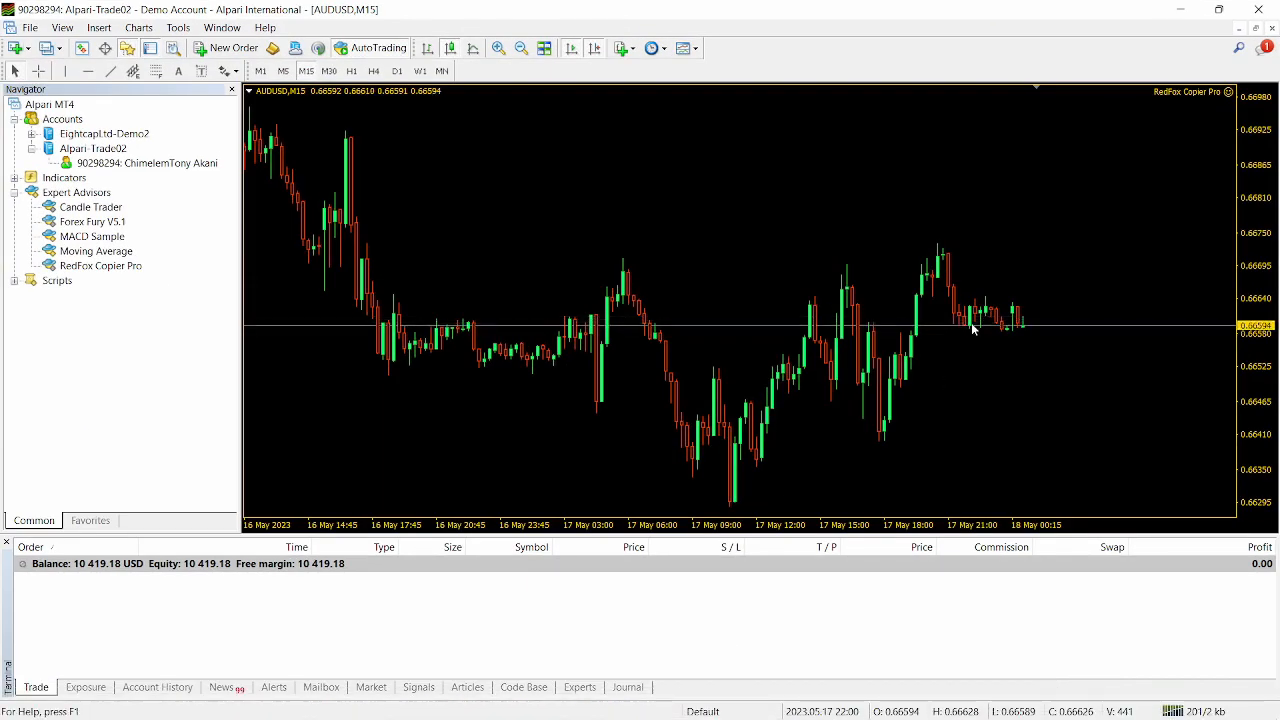
pyautogui.click(1180, 9)
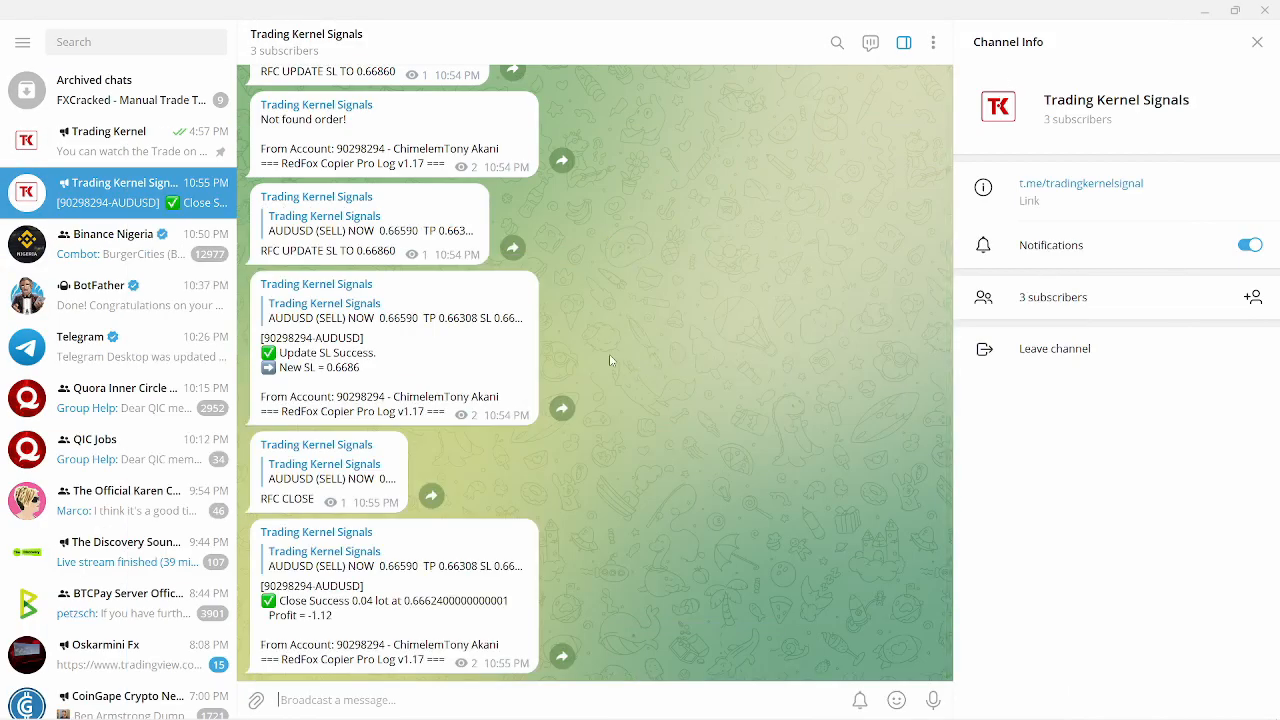
# - Switch to Chrome, review the signal format examples on the Copy Trading Bot product page and return to Telegram
pyautogui.moveTo(788, 700)
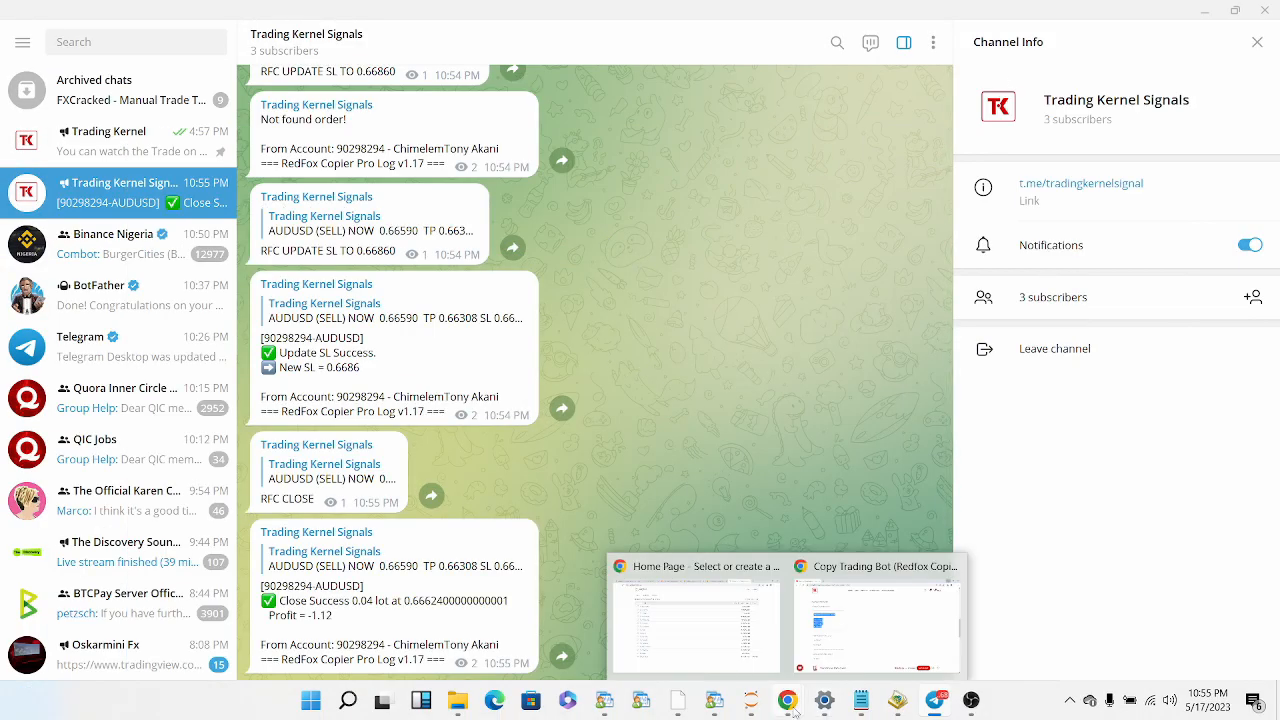
pyautogui.click(838, 650)
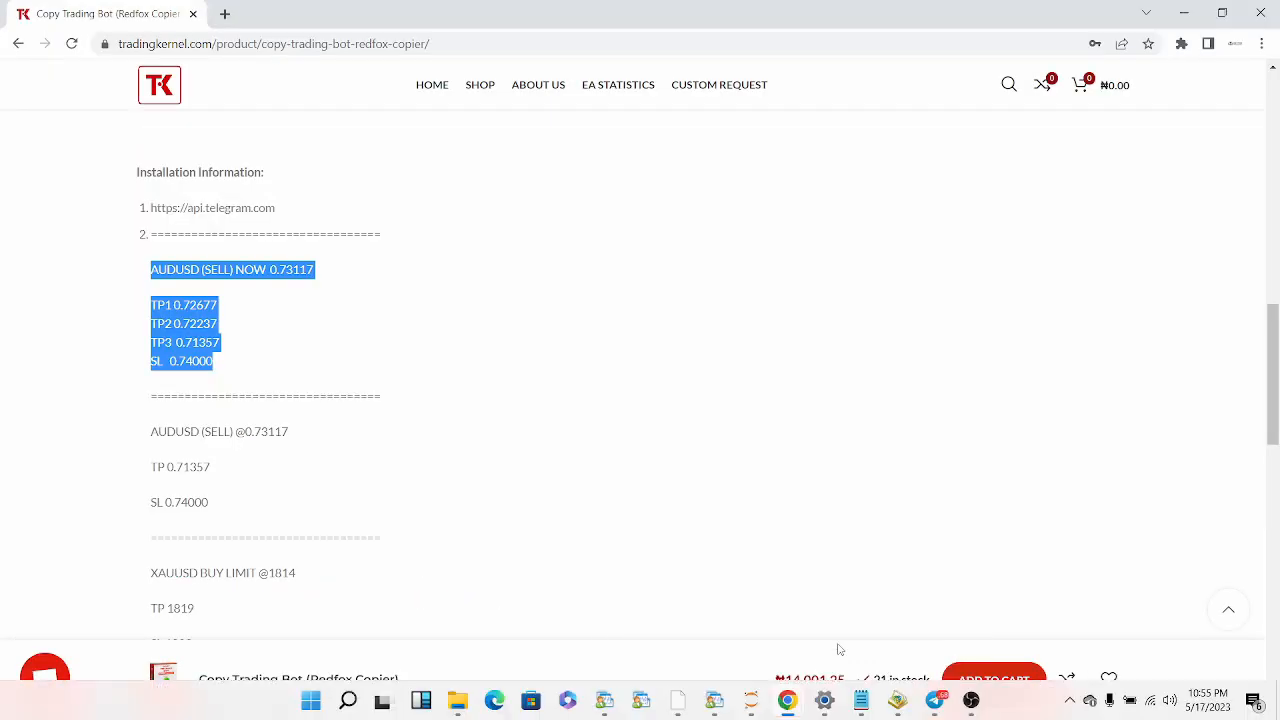
pyautogui.click(511, 347)
pyautogui.scroll(-1, 514, 337)
pyautogui.scroll(1, 520, 333)
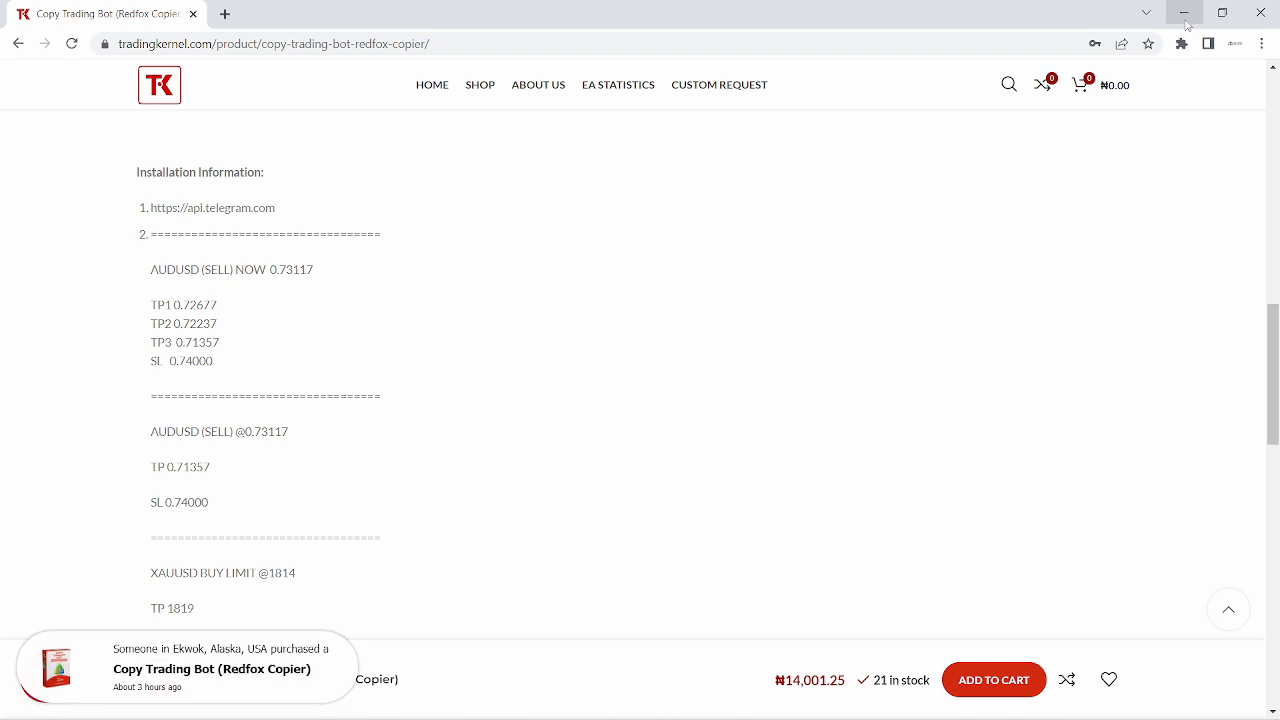
pyautogui.click(1184, 13)
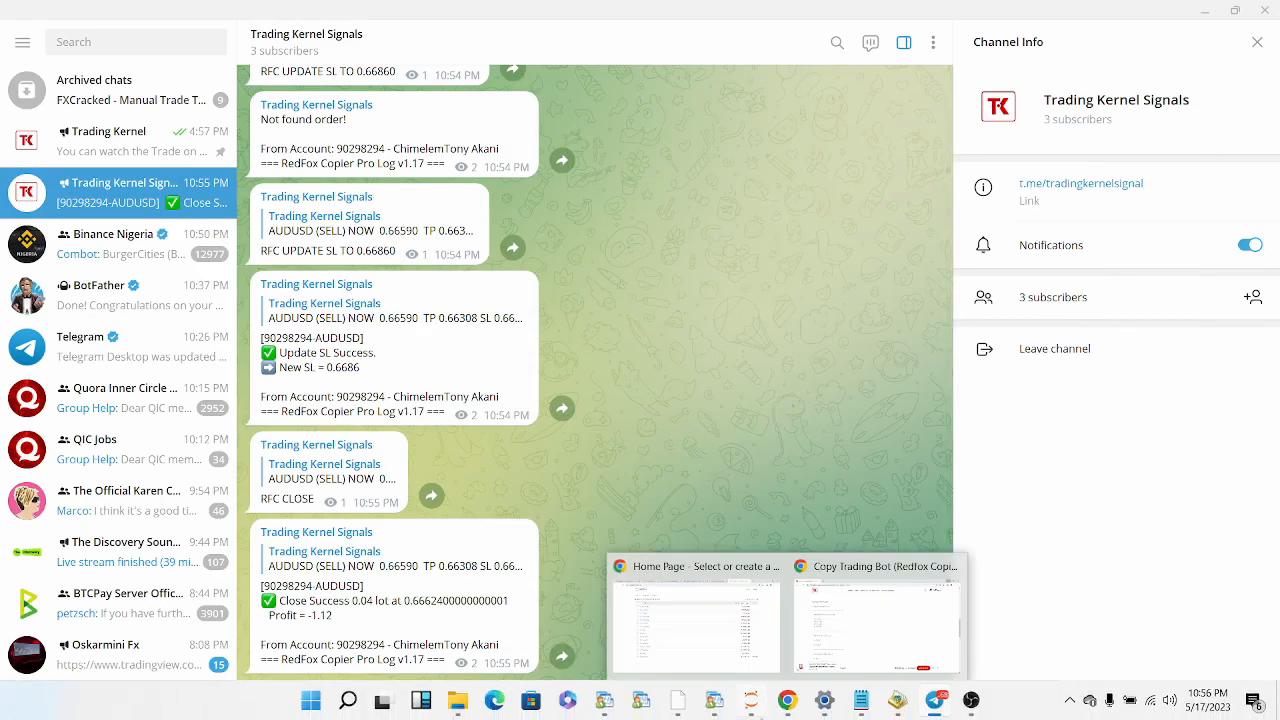
# - Look over the expert advisor setup in MetaTrader 4 and view the bot creation conversation with BotFather in Telegram
pyautogui.click(713, 701)
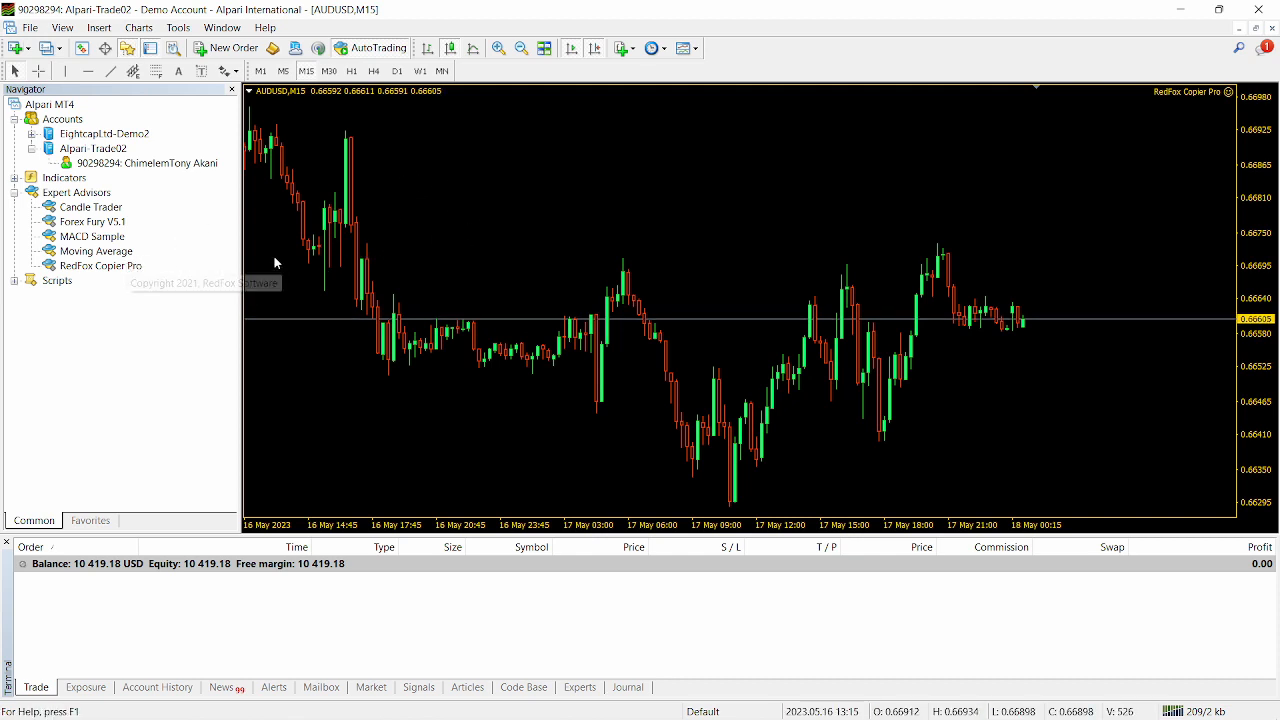
pyautogui.click(1193, 10)
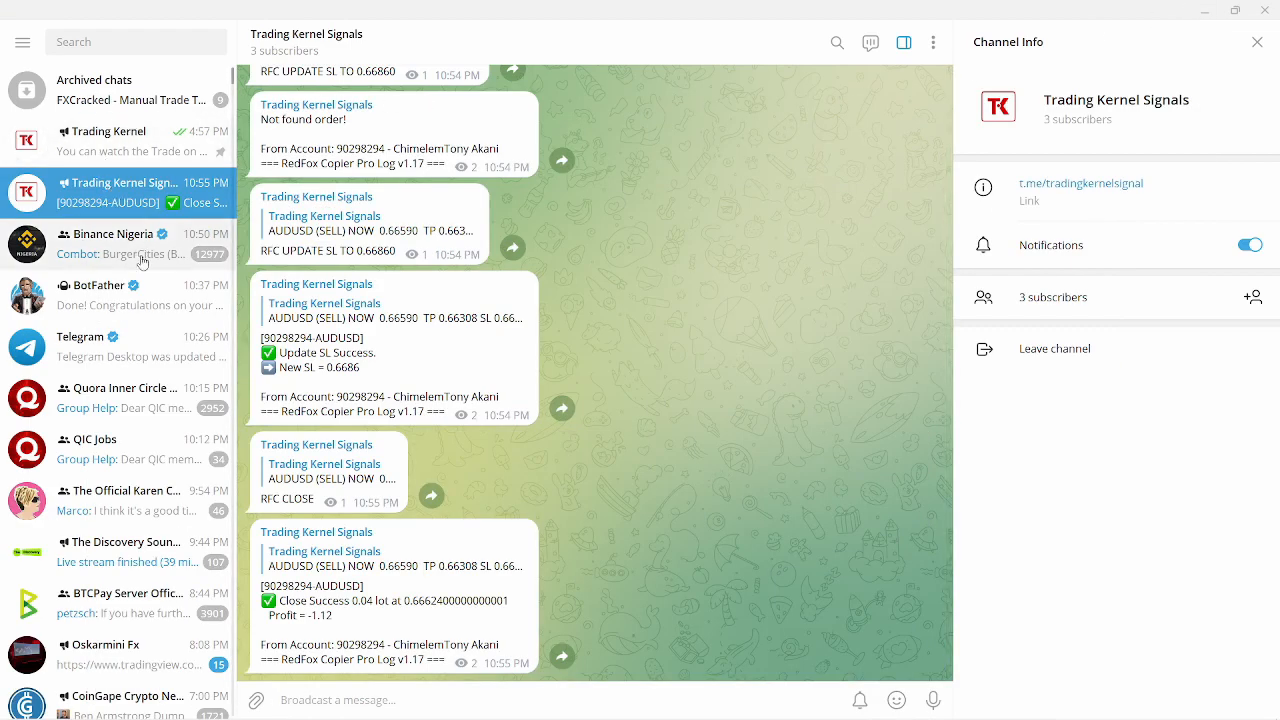
pyautogui.click(160, 295)
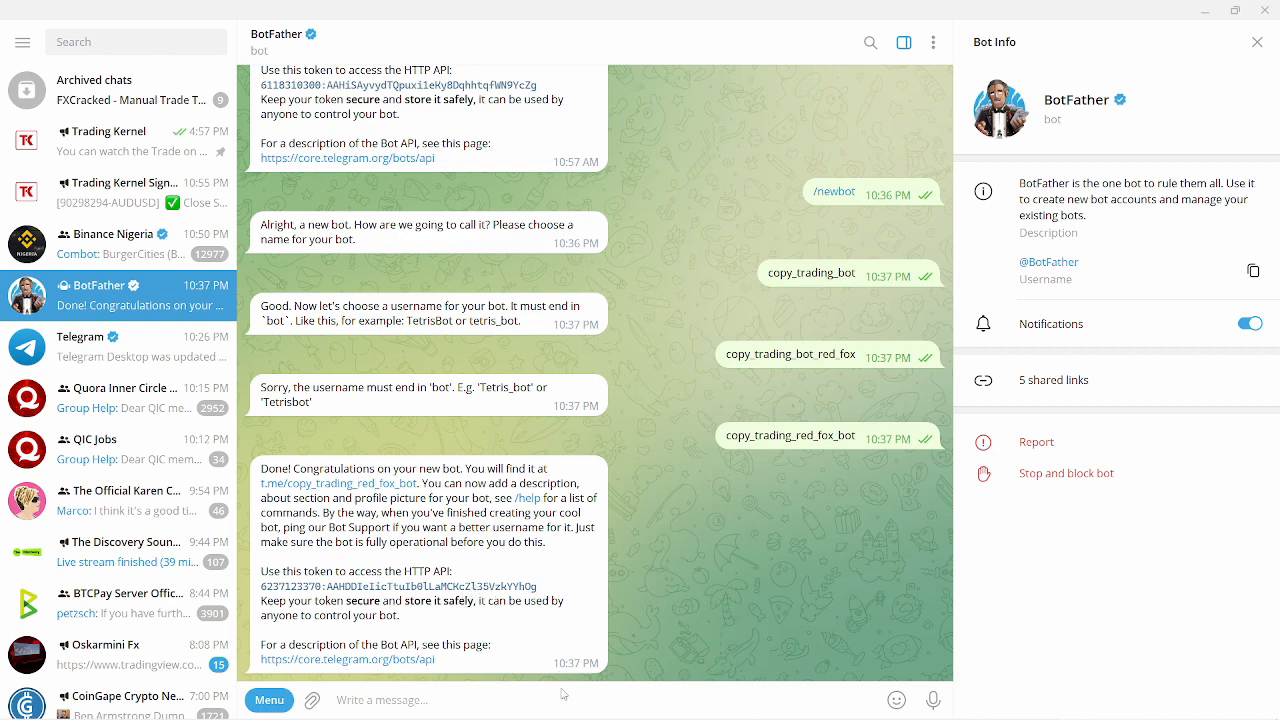
# - Switch to MetaTrader 4, review the RedFox Copier Pro input parameters on the AUDUSD chart and return to Telegram
pyautogui.moveTo(565, 715)
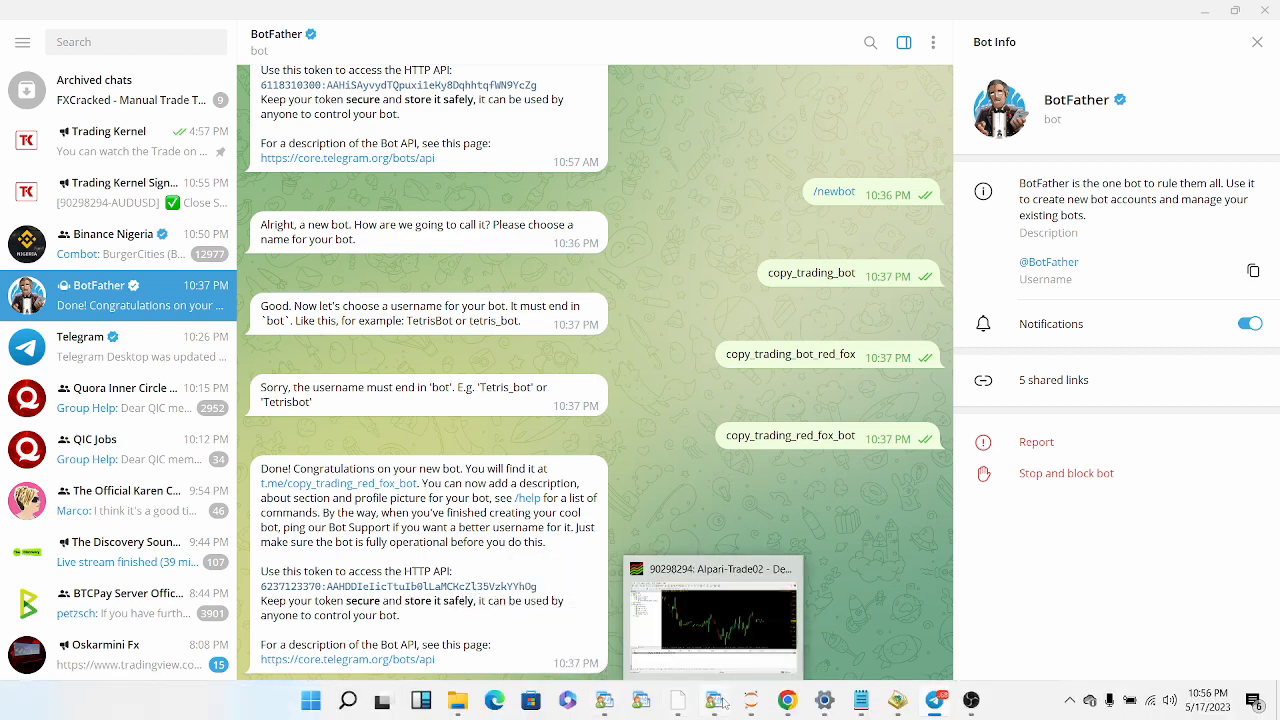
pyautogui.moveTo(714, 700)
pyautogui.click(722, 632)
pyautogui.rightClick(537, 221)
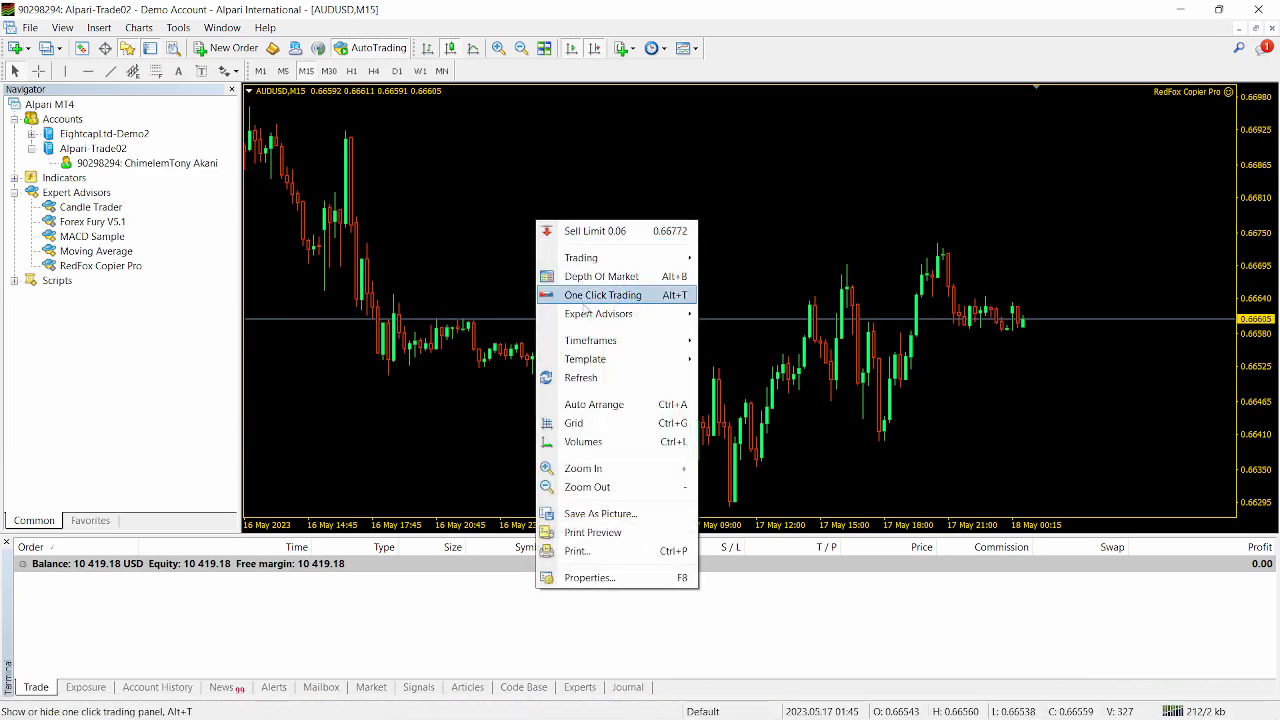
pyautogui.moveTo(650, 313)
pyautogui.click(740, 313)
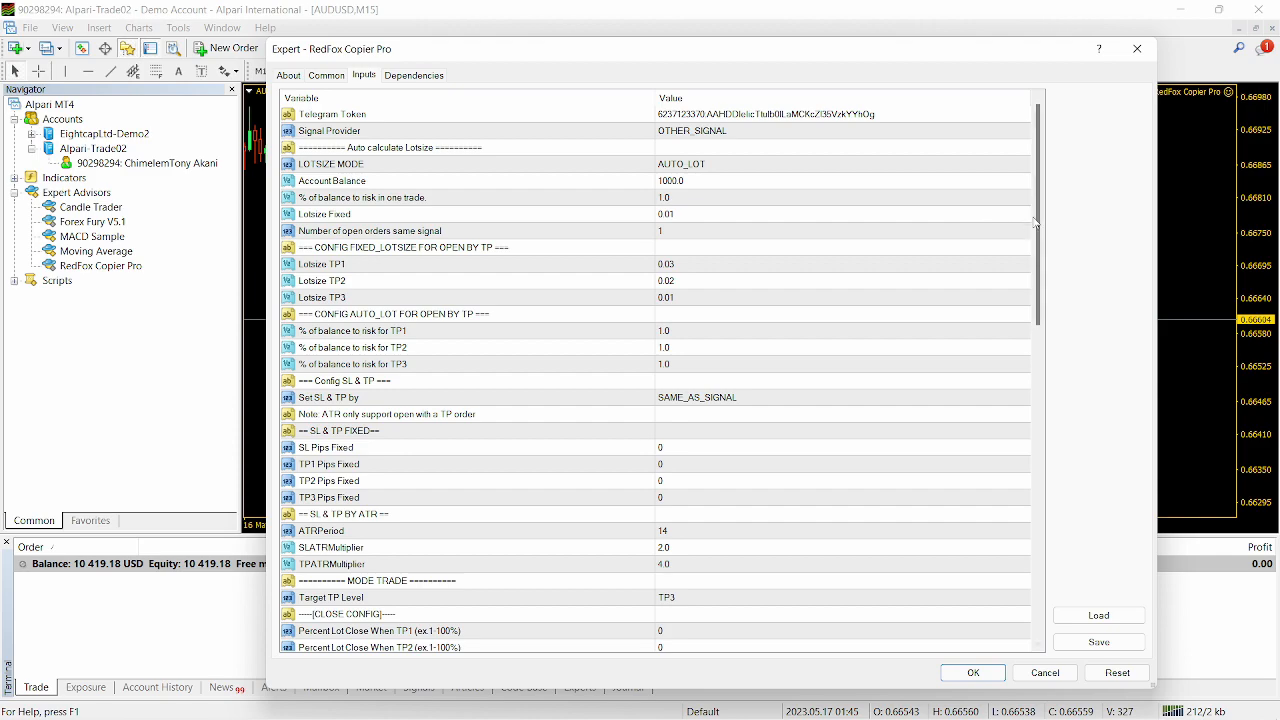
pyautogui.moveTo(1036, 222); pyautogui.dragTo(1038, 521)
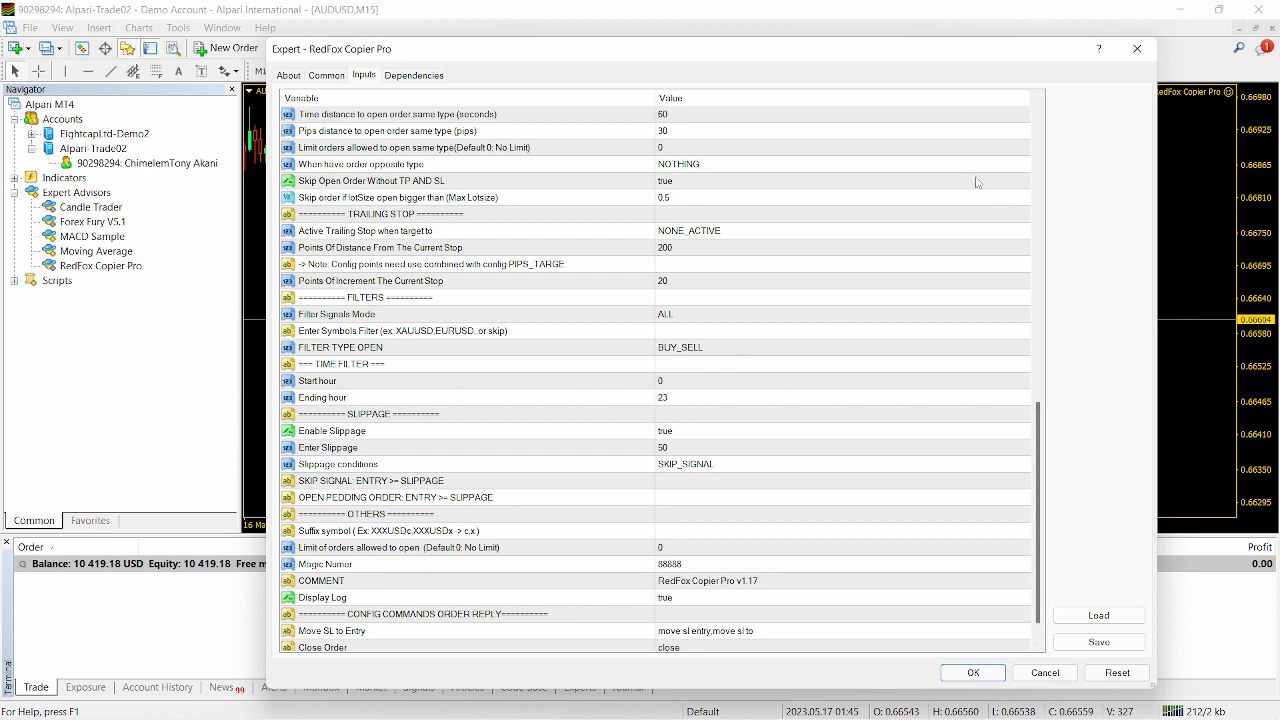
pyautogui.click(1137, 48)
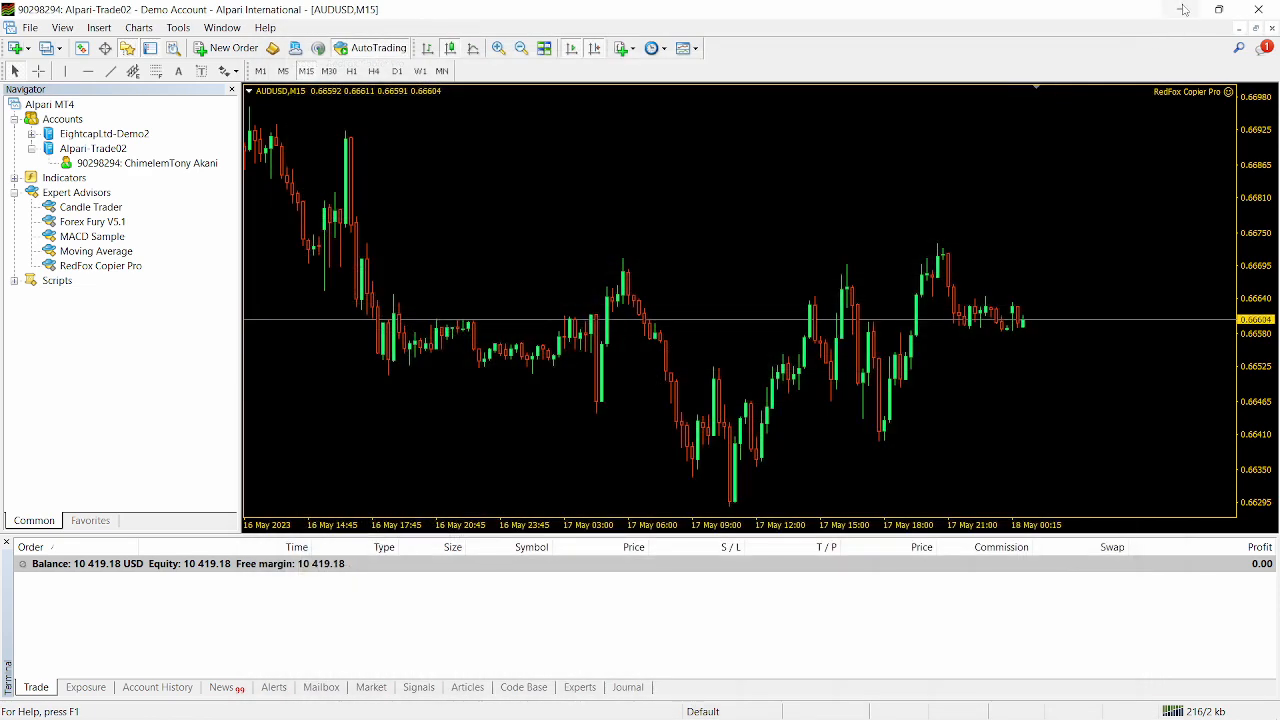
pyautogui.click(1183, 9)
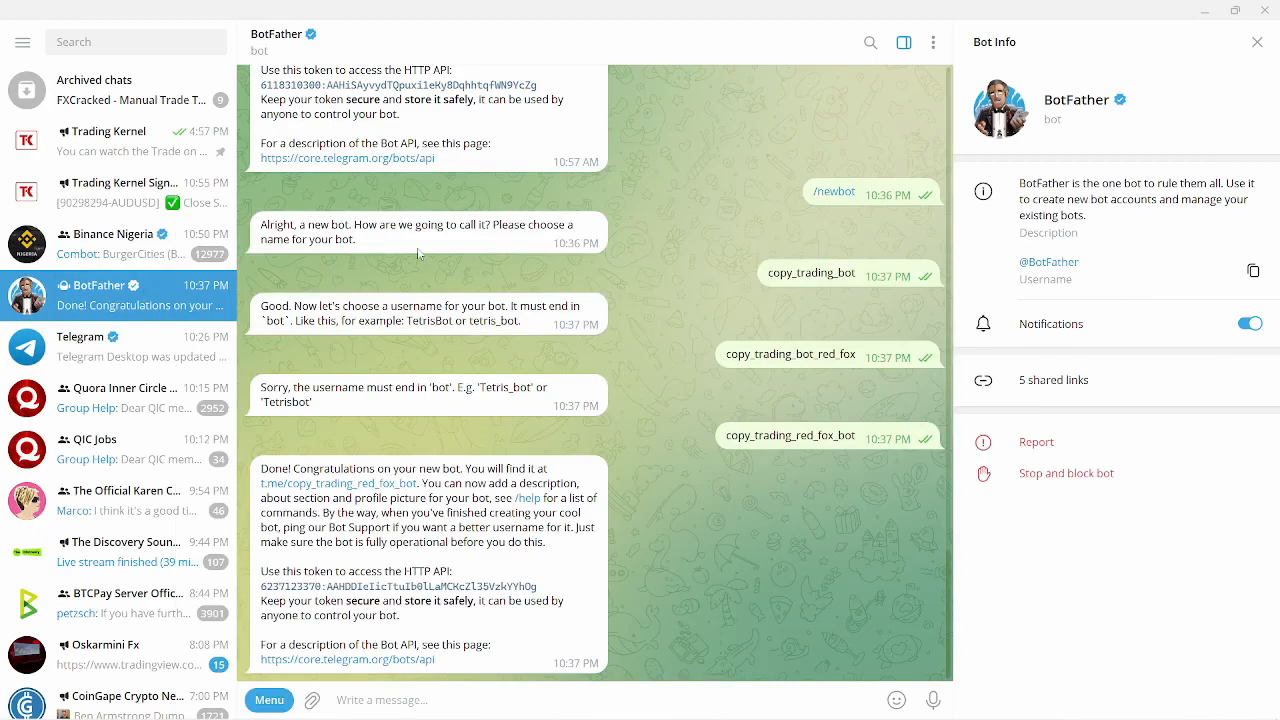
# - Open the Trading Kernel Signals channel and review the bot's full List Command Support message
pyautogui.click(201, 191)
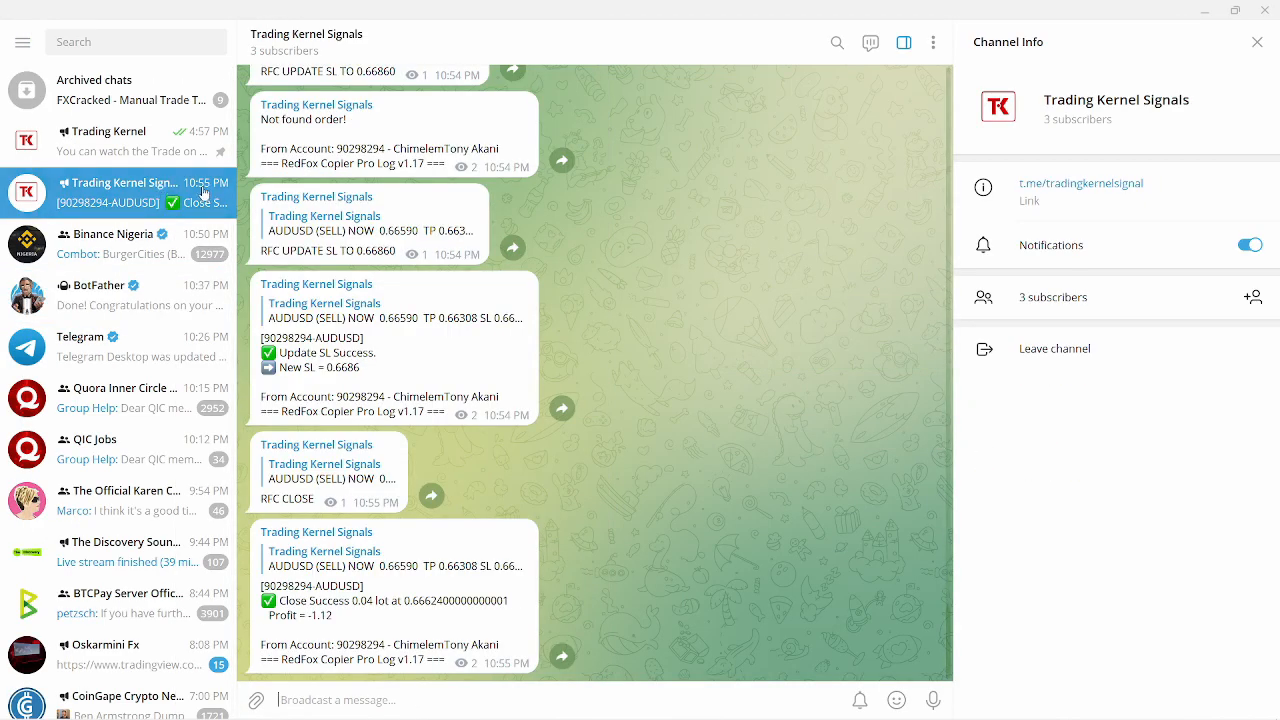
pyautogui.scroll(1, 651, 207)
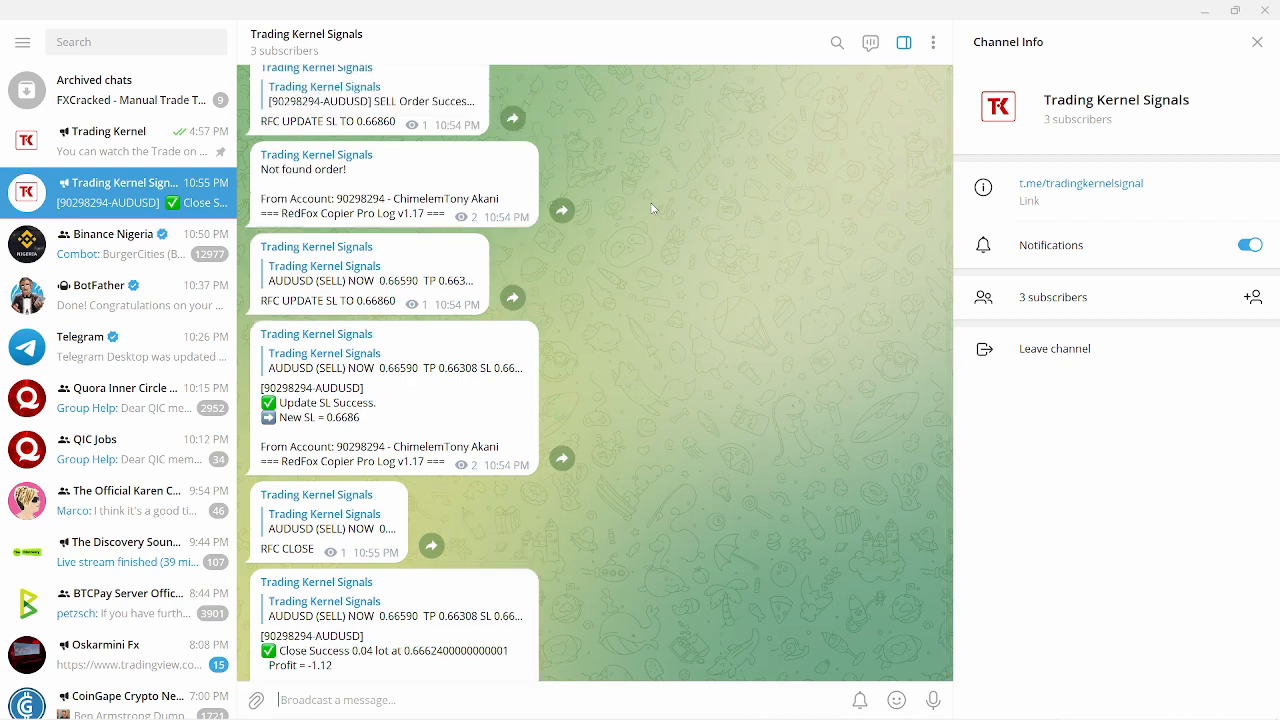
pyautogui.scroll(10, 651, 207)
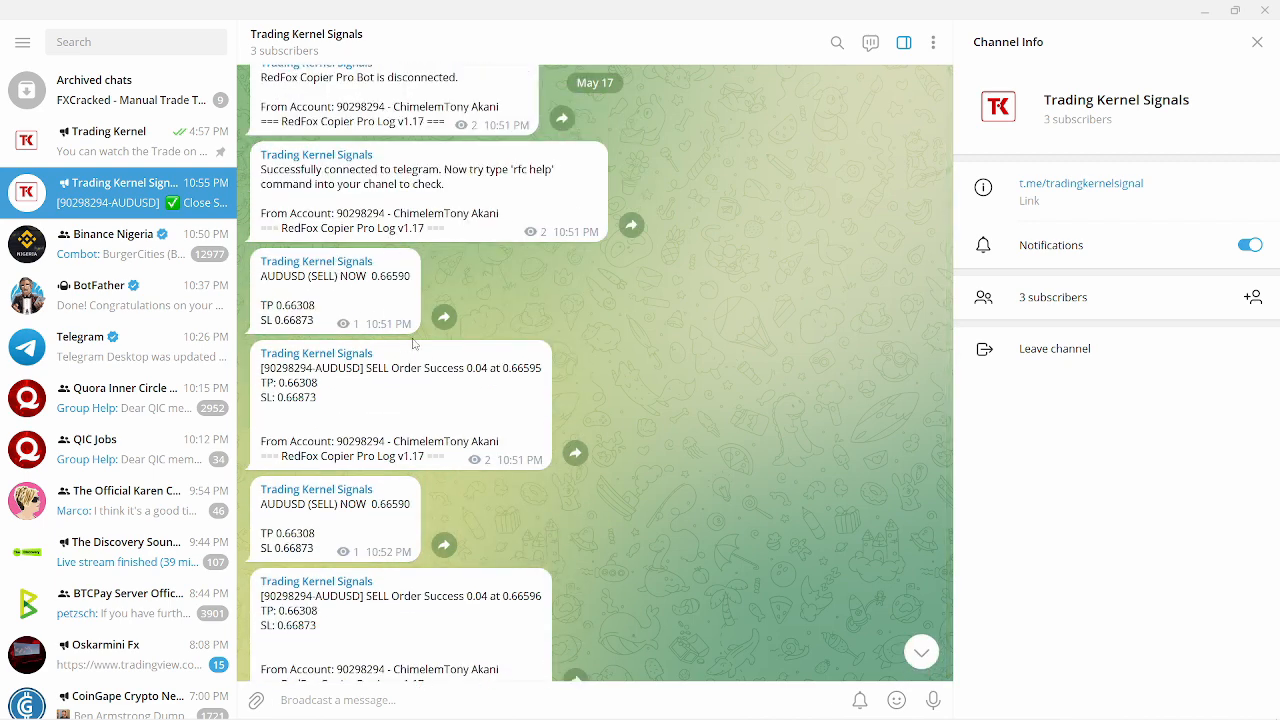
pyautogui.scroll(10, 517, 330)
pyautogui.scroll(10, 517, 331)
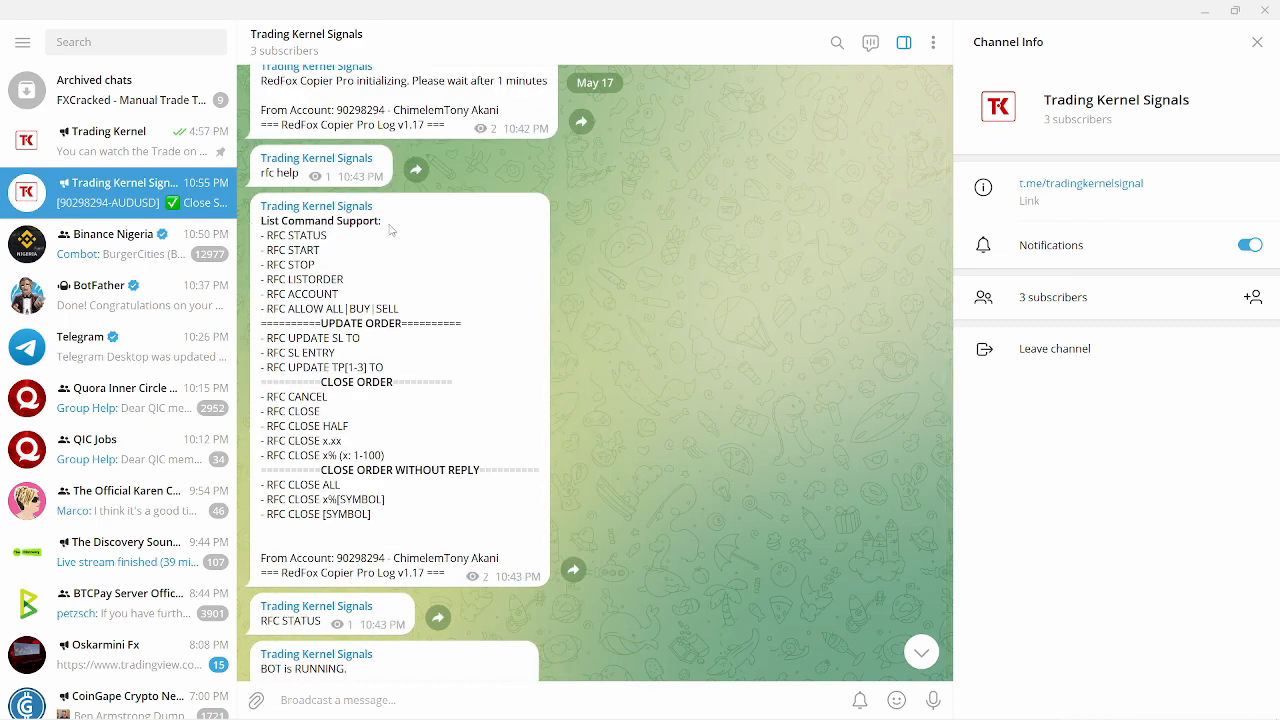
pyautogui.doubleClick(389, 231)
pyautogui.moveTo(268, 234); pyautogui.dragTo(440, 538)
pyautogui.click(440, 535)
# - Review the channel's message history from the first AUDUSD signals through the bot's order responses
pyautogui.scroll(-12, 610, 338)
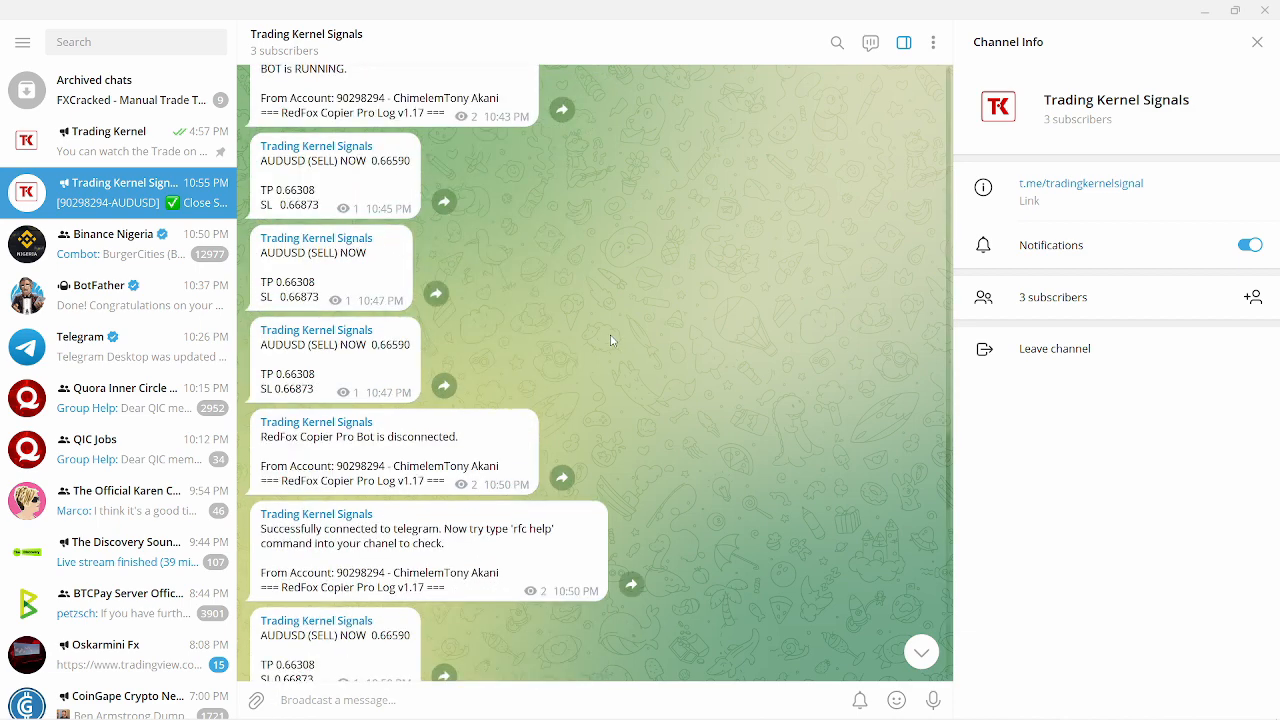
pyautogui.scroll(-10, 612, 341)
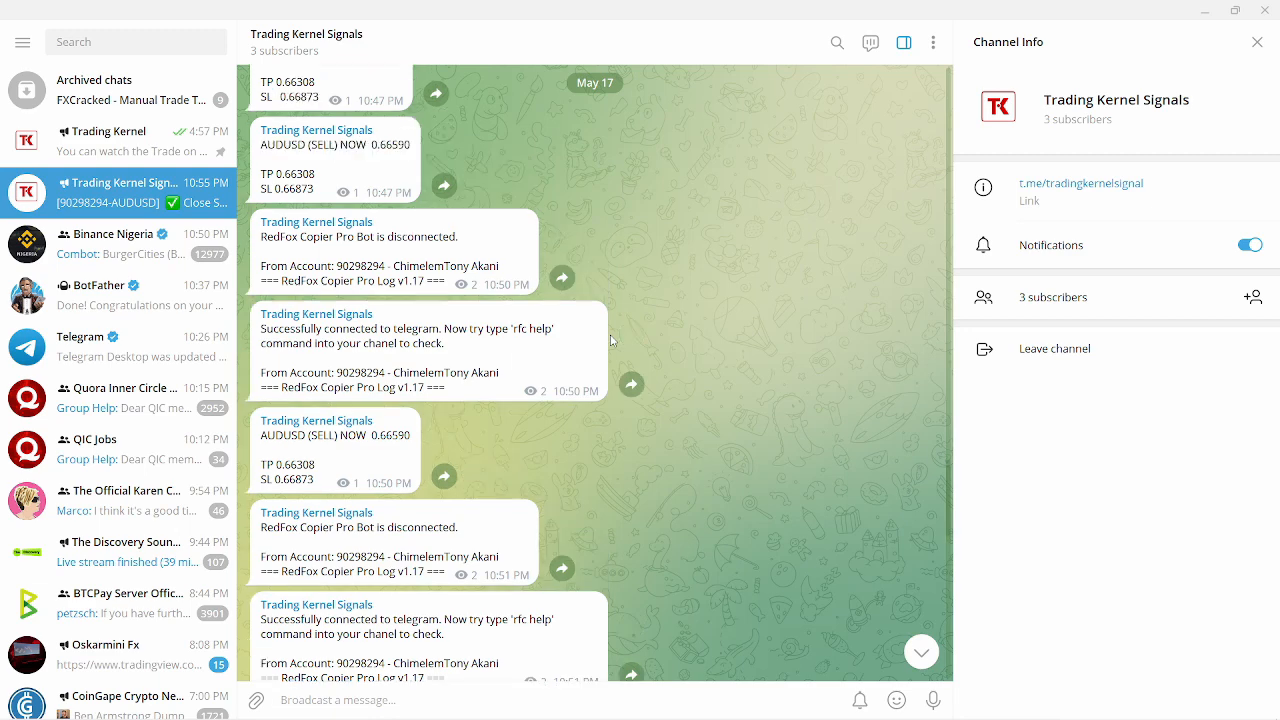
pyautogui.scroll(-5, 612, 341)
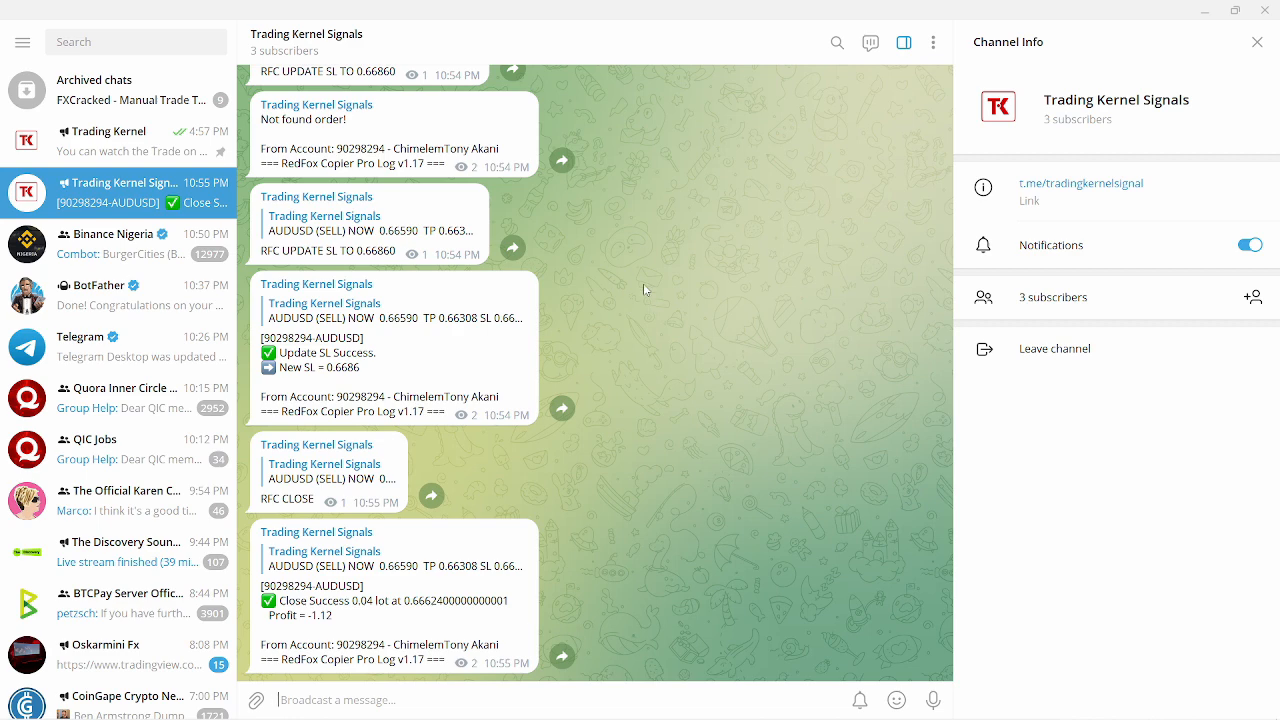
pyautogui.scroll(5, 634, 283)
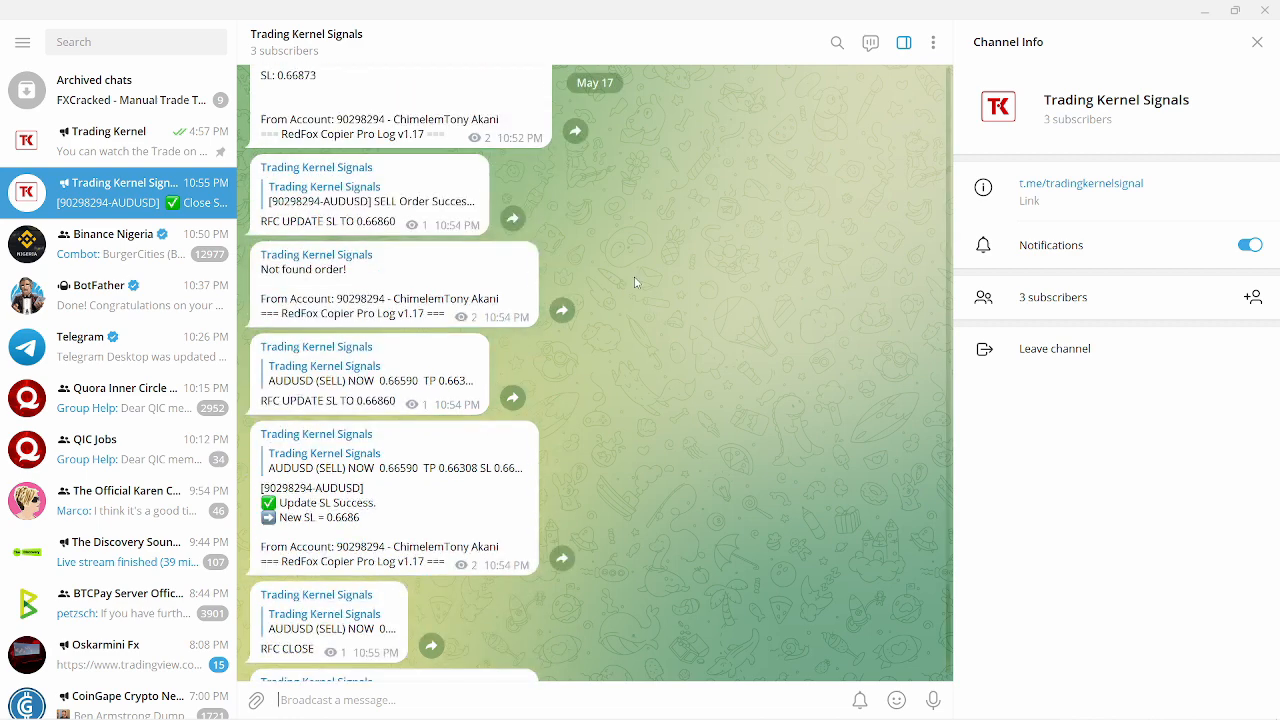
pyautogui.scroll(2, 634, 283)
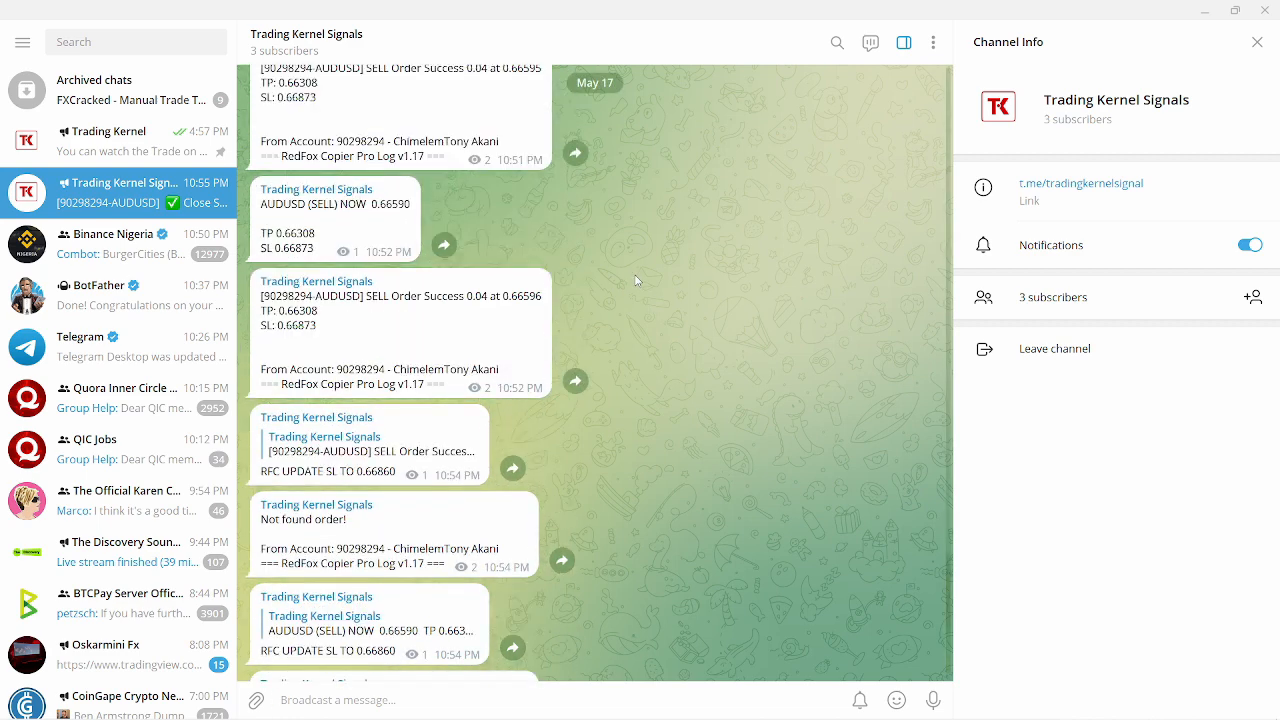